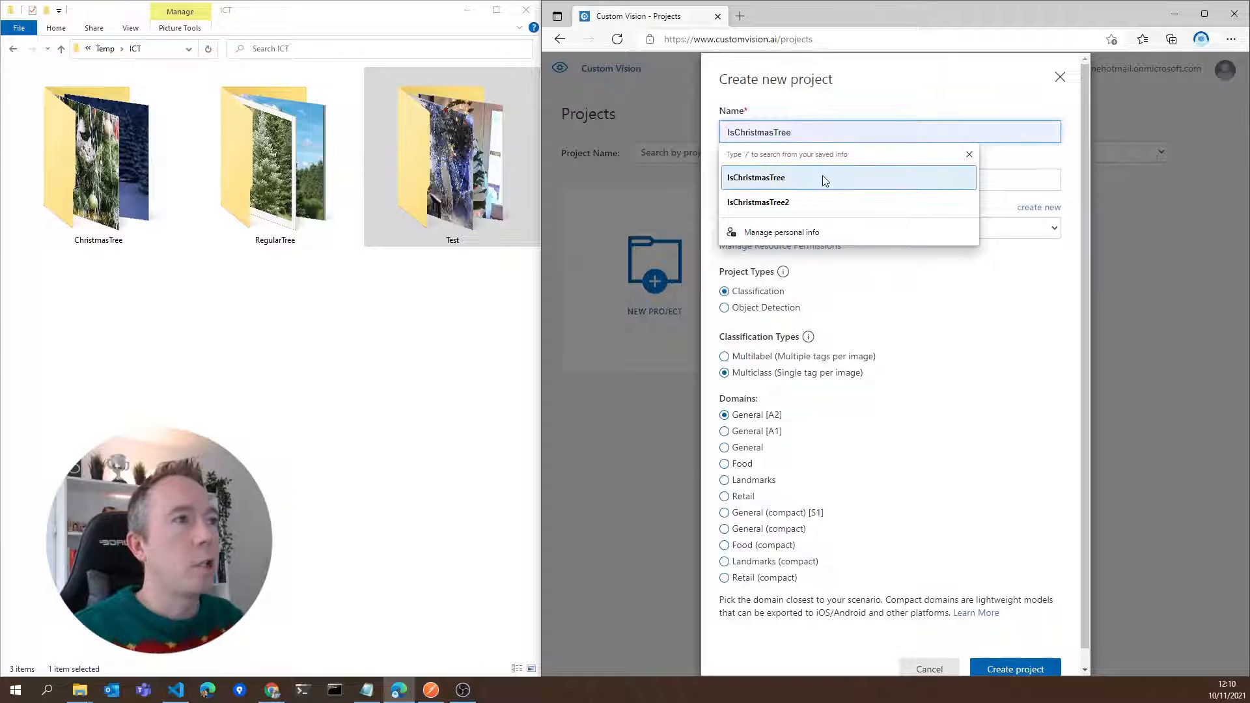
Name the new project IsChristmasTree and assign it the IsCristmasTreeResource [S0] resource
click(822, 176)
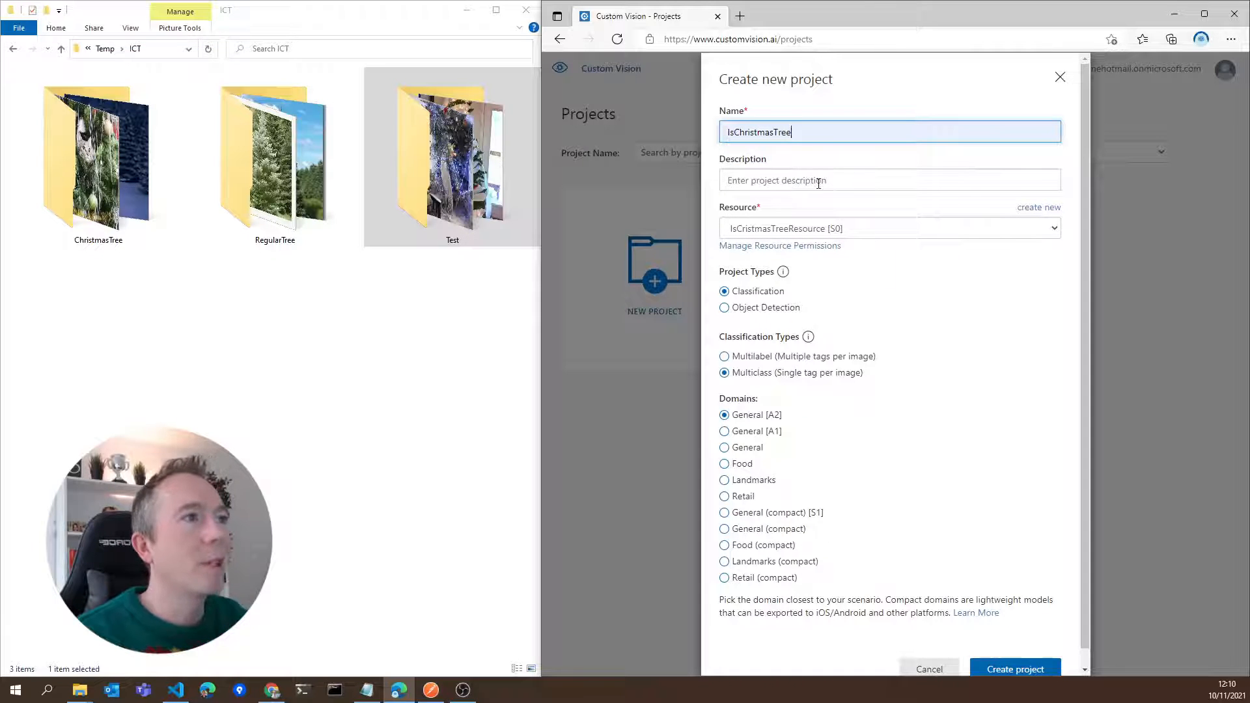
click(865, 230)
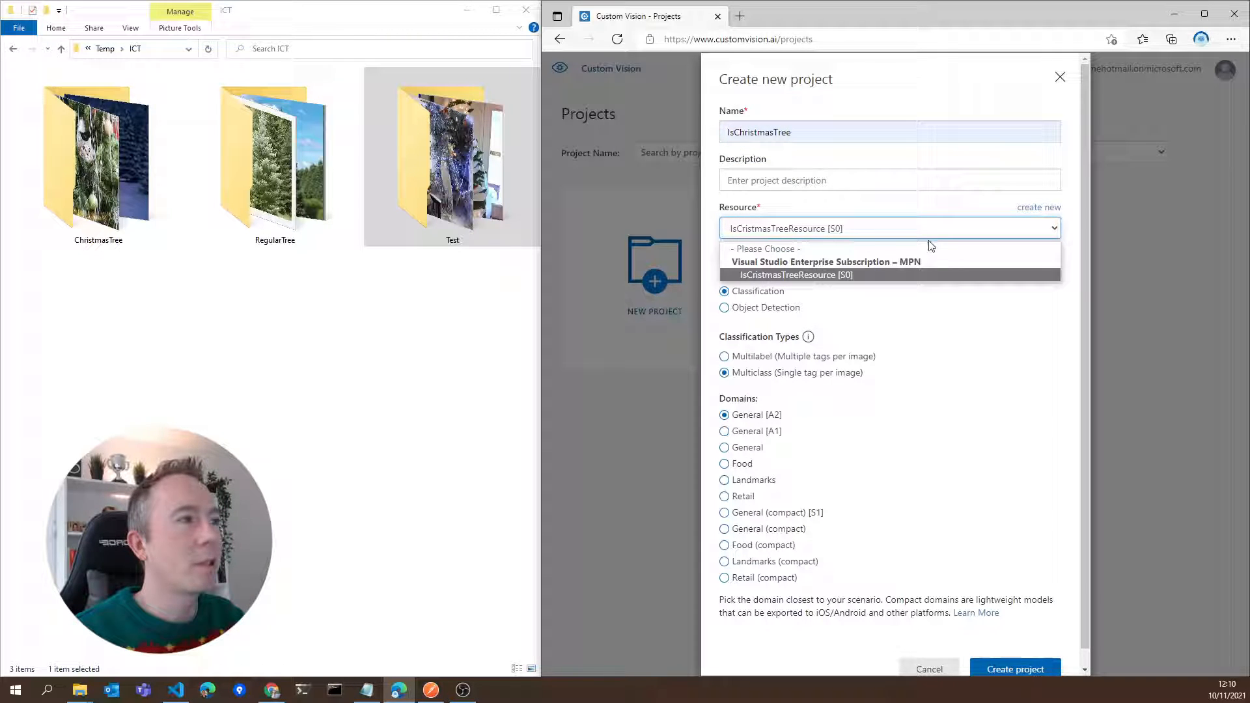
click(885, 272)
mouse_move(776, 278)
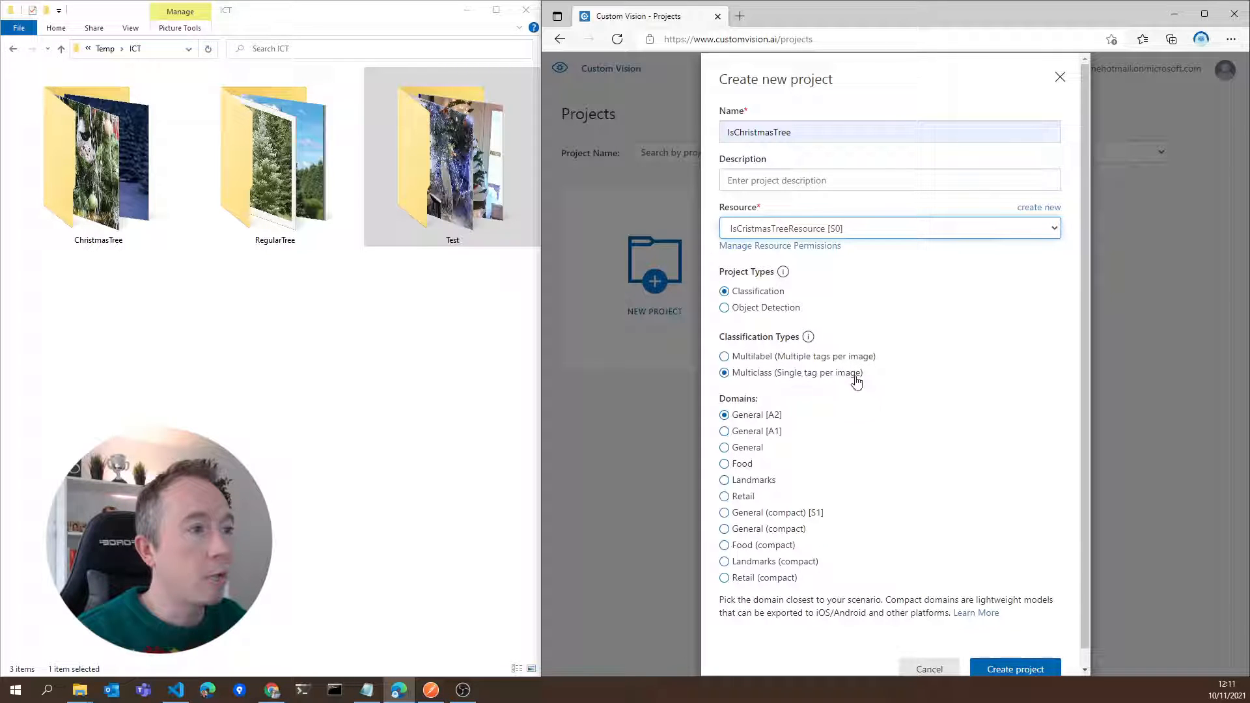
Choose the General (compact) [S1] domain and create the project
click(1042, 466)
scroll(1042, 465, down, 1)
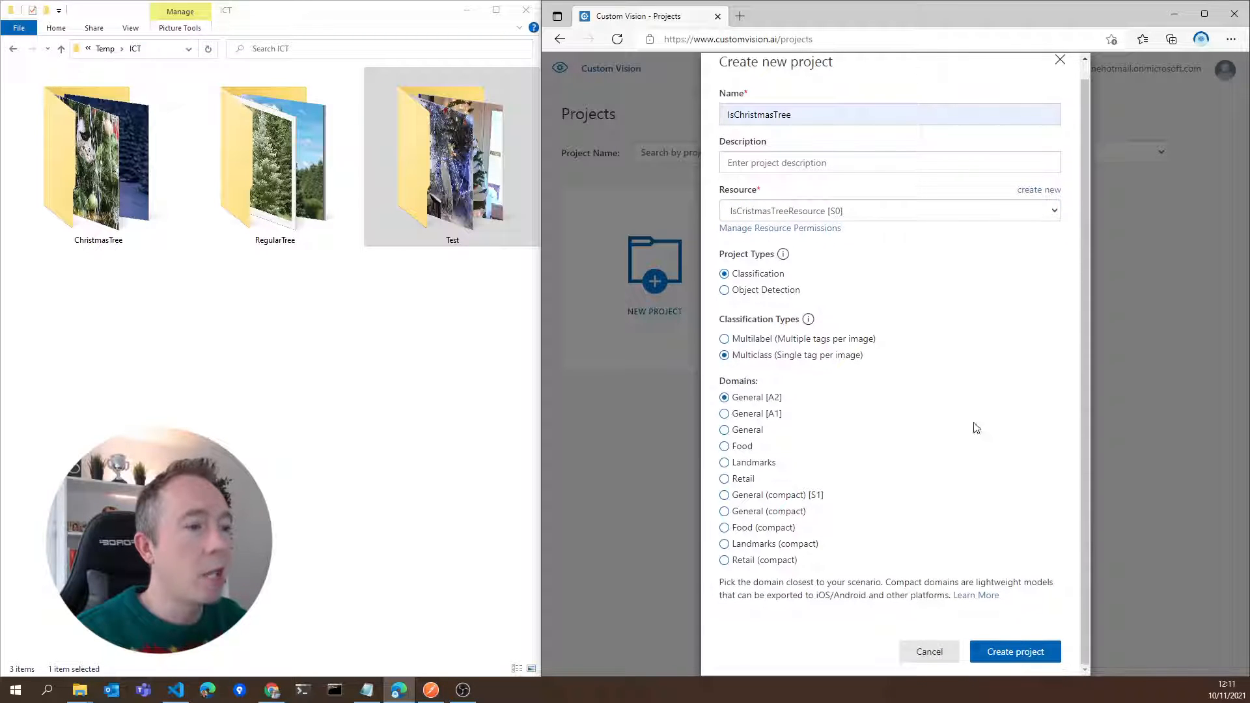
click(788, 499)
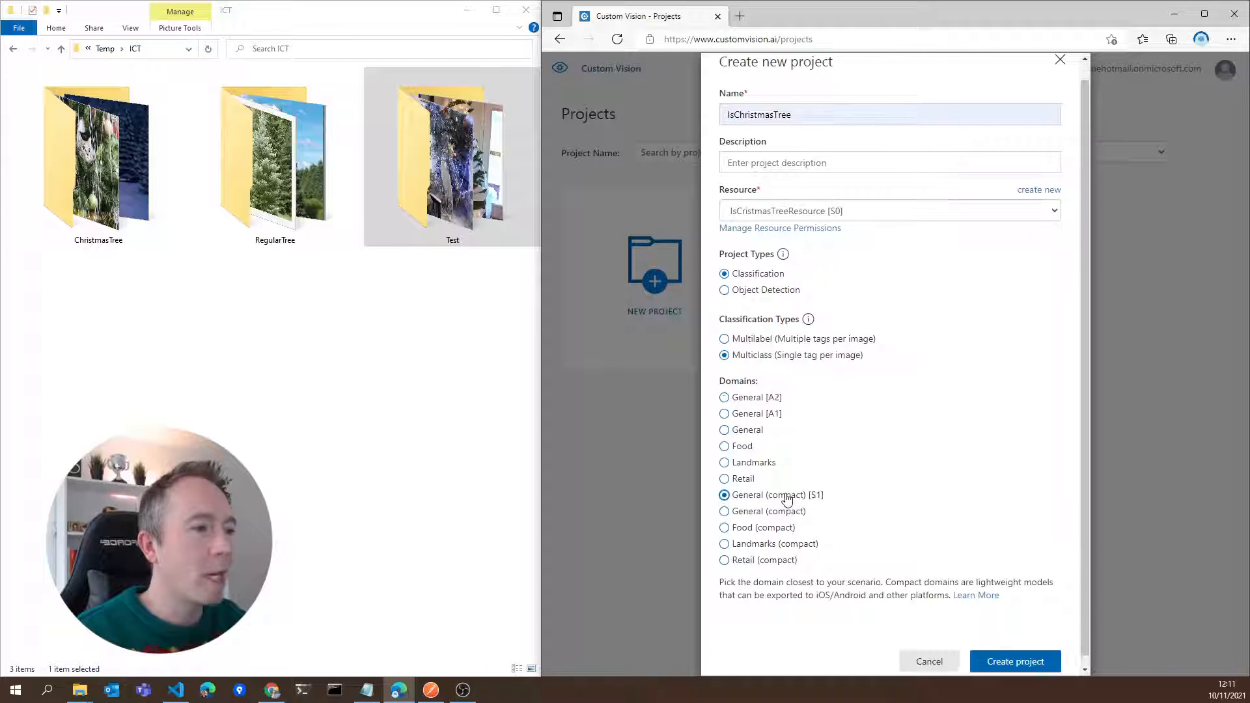
scroll(952, 530, down, 1)
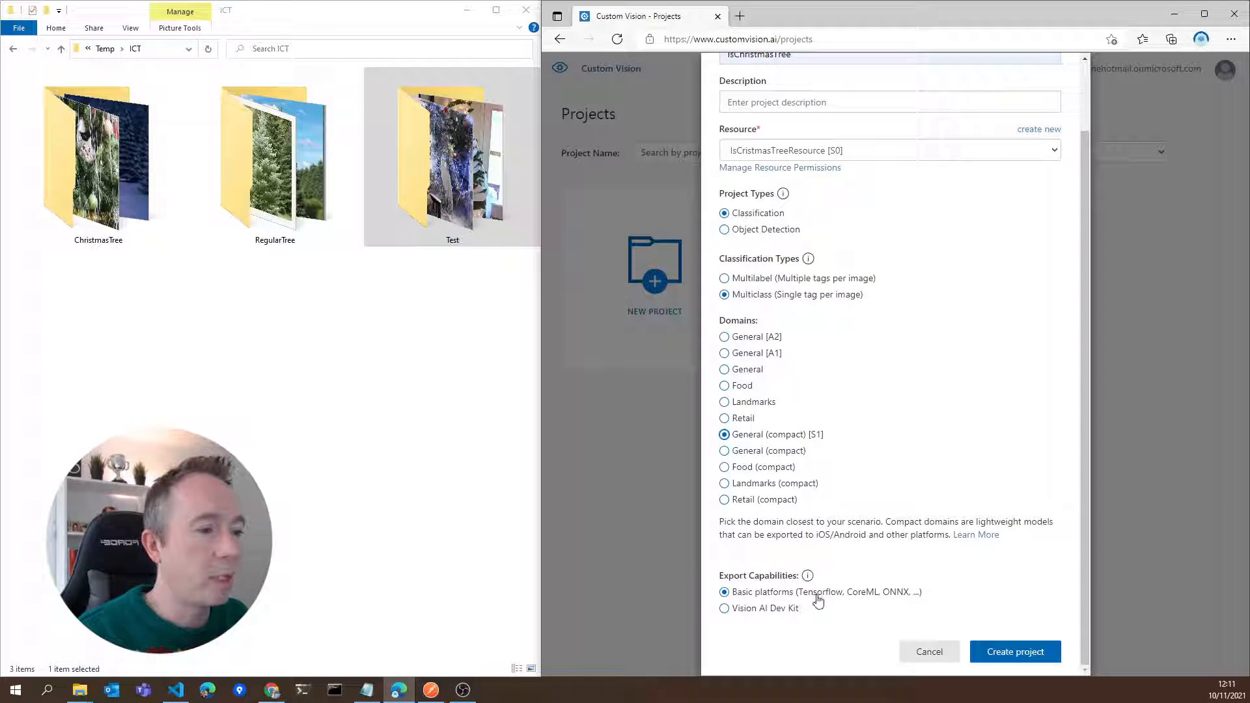
click(1025, 648)
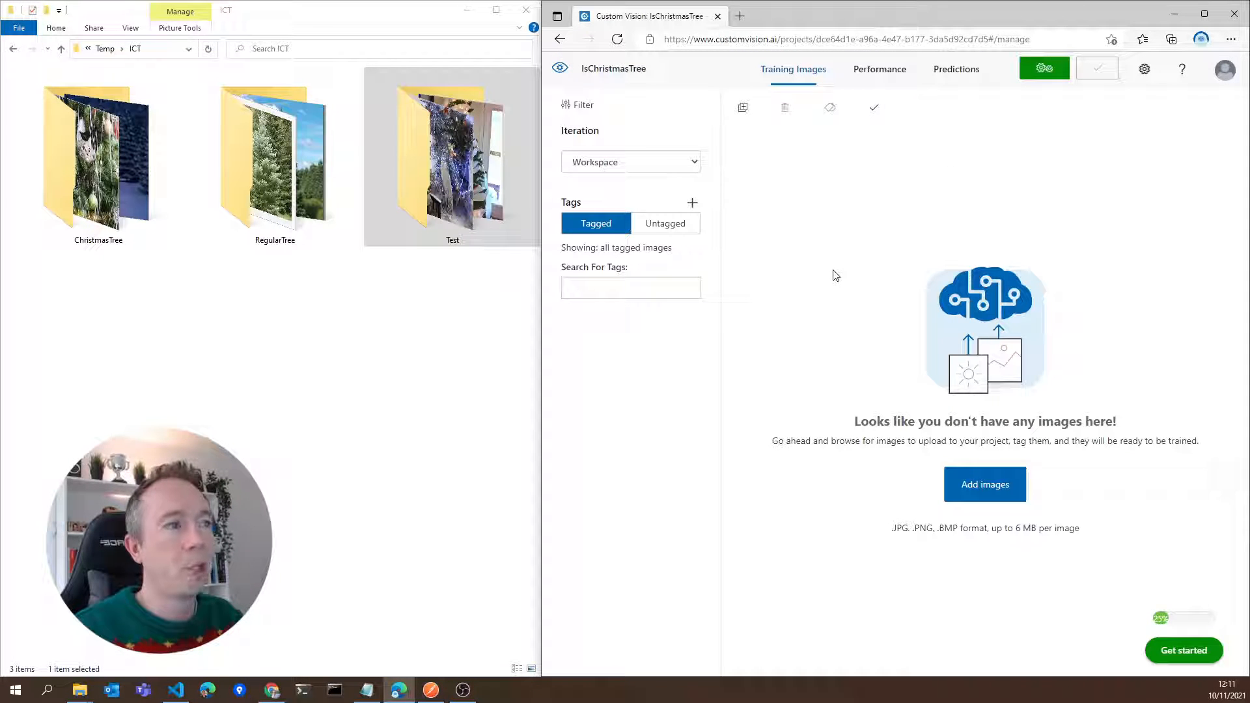
Upload all 20 images from the RegularTree folder to the project with the tag RegularTree
click(998, 484)
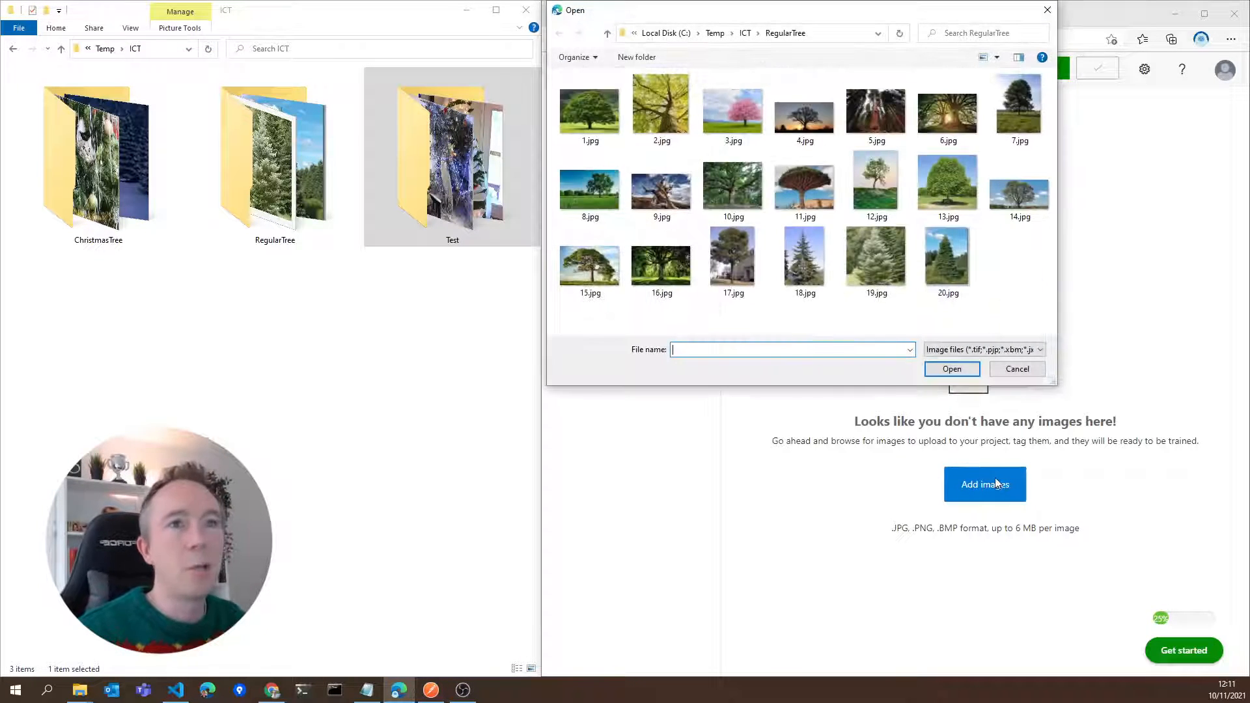
click(610, 102)
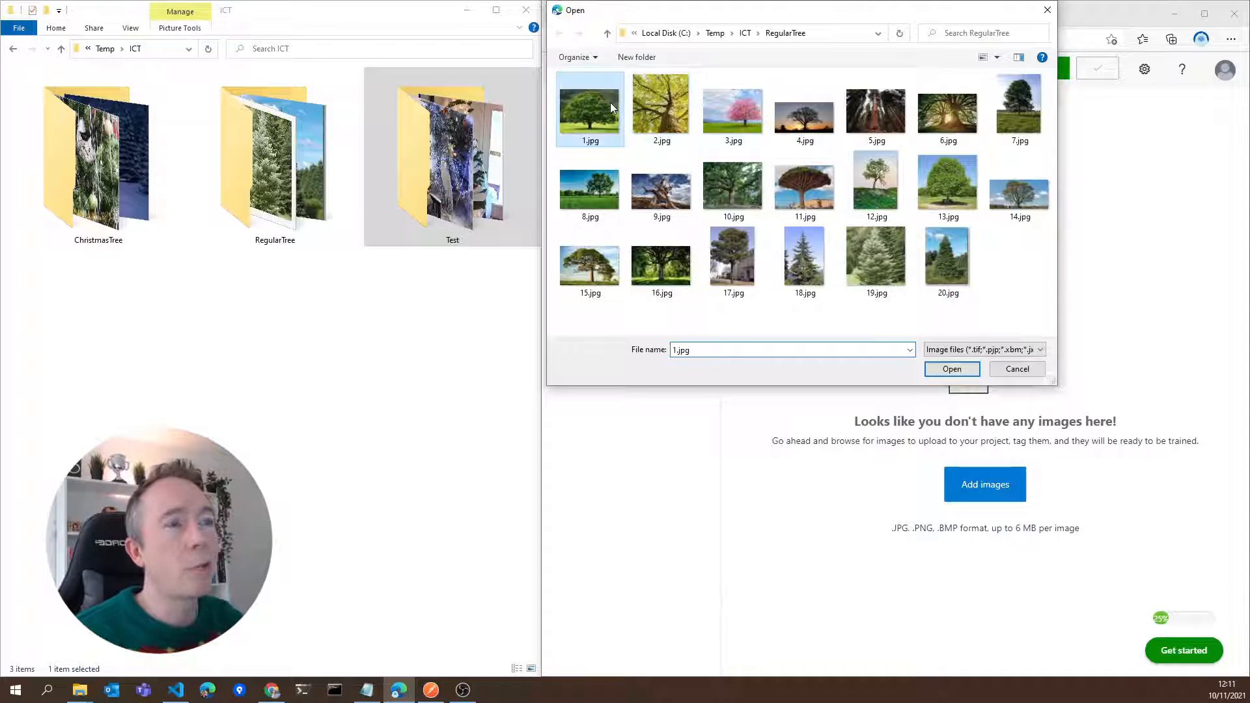
key(ctrl+a)
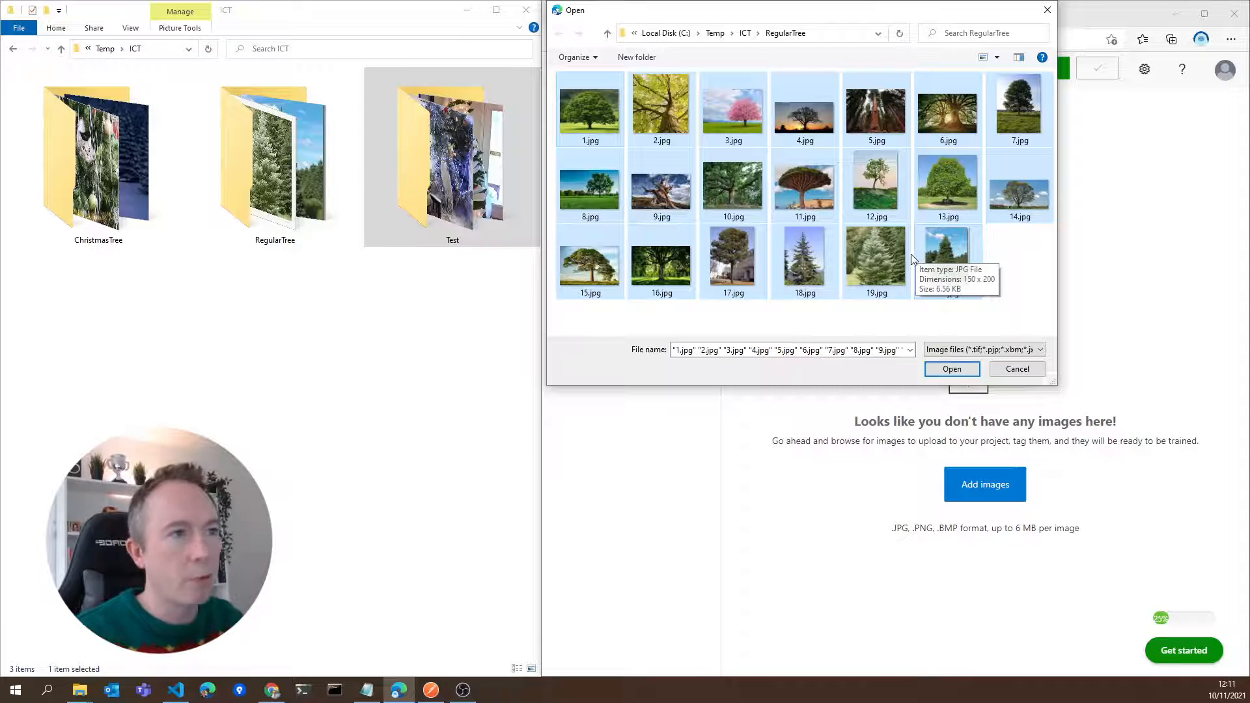
click(956, 369)
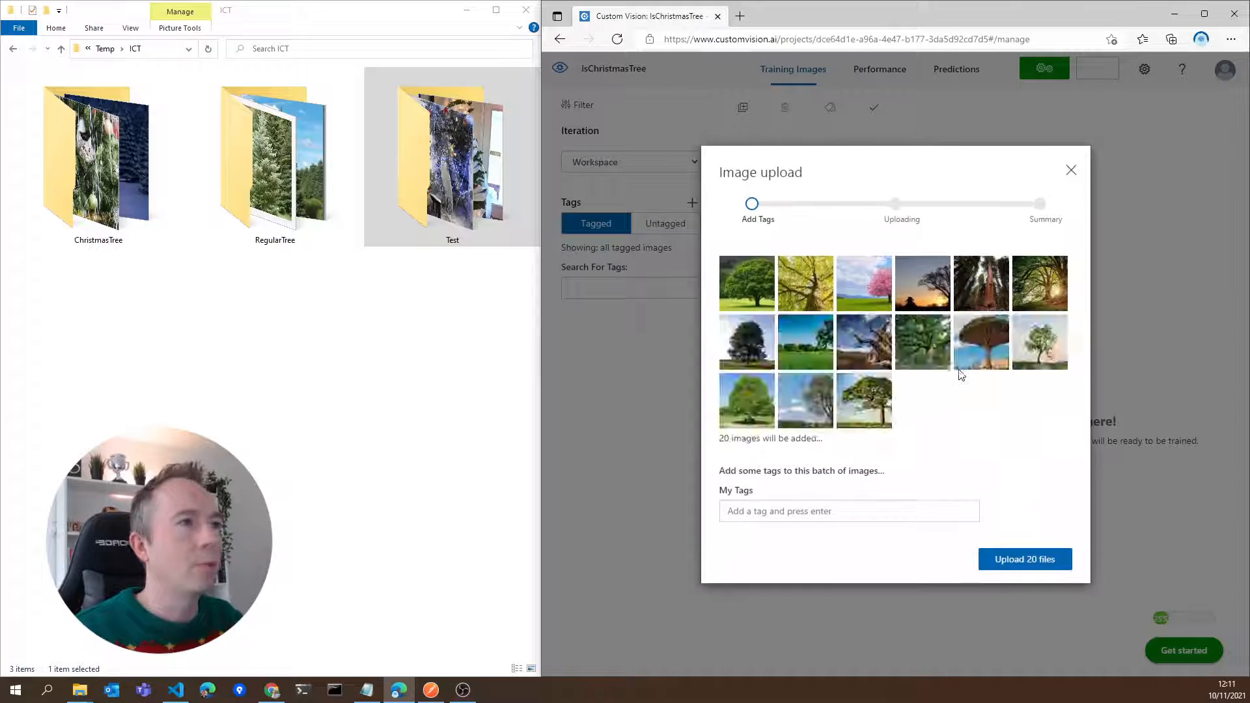
click(828, 511)
text(RegularTree)
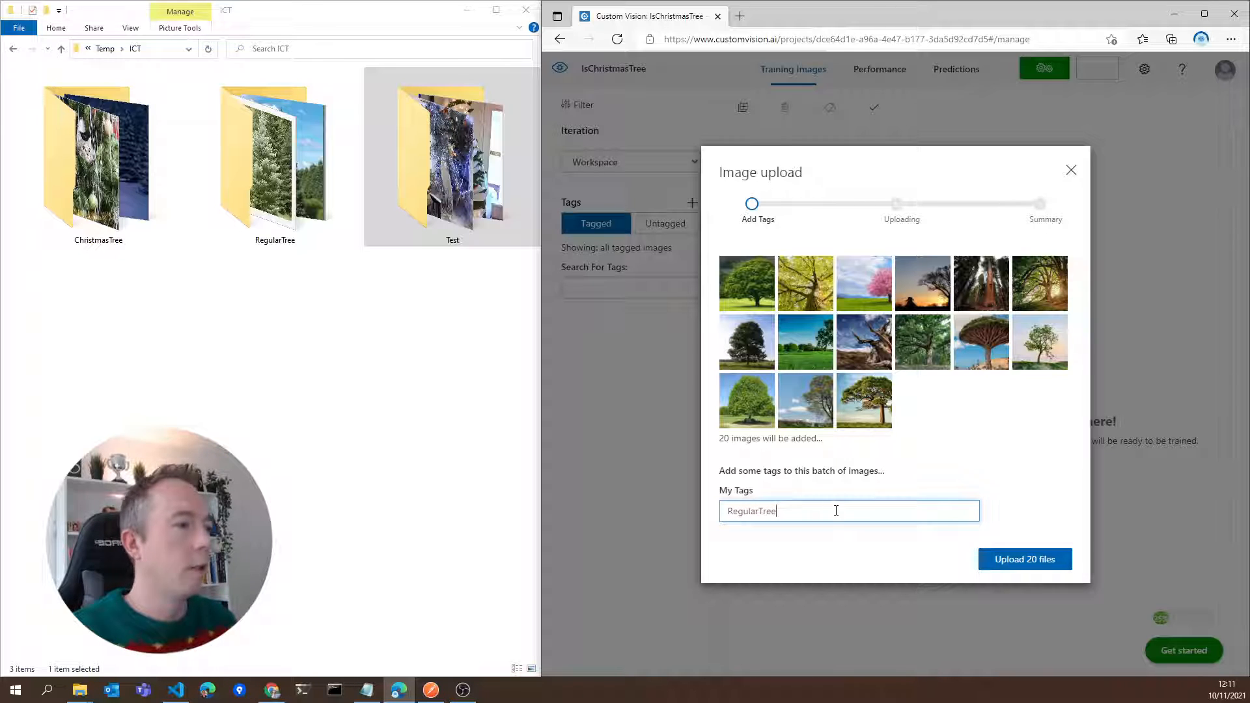
click(1021, 559)
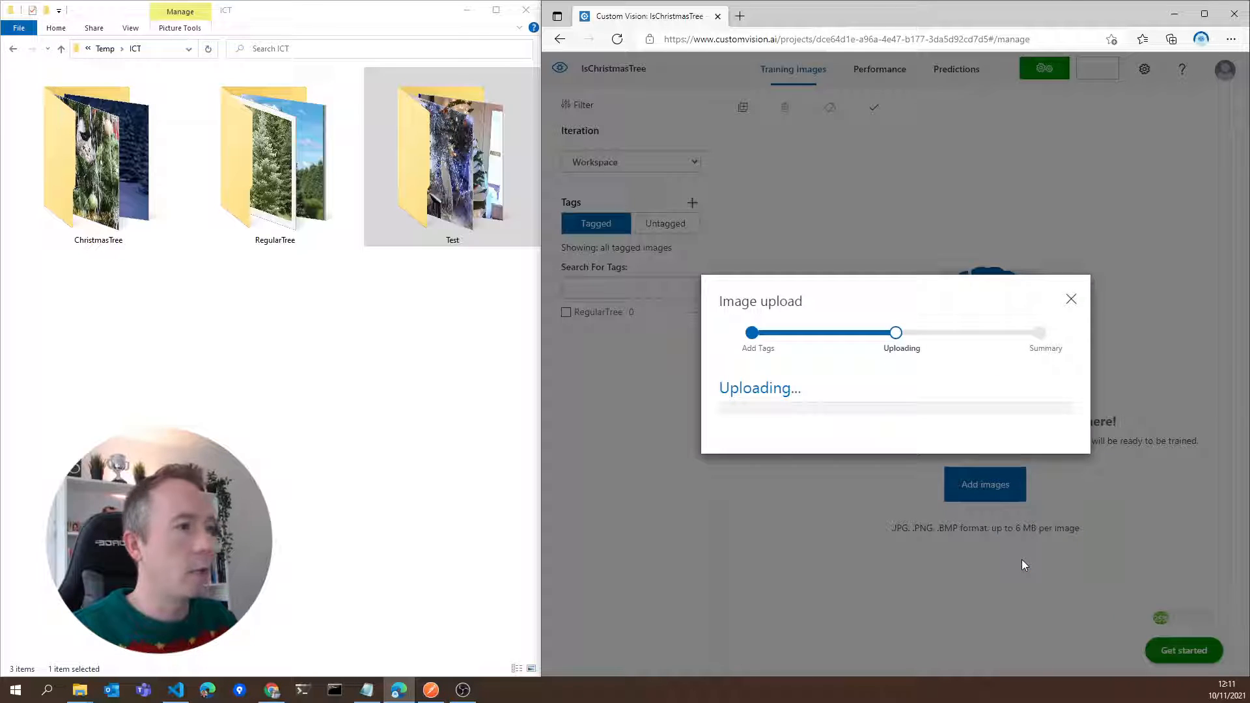
click(1041, 433)
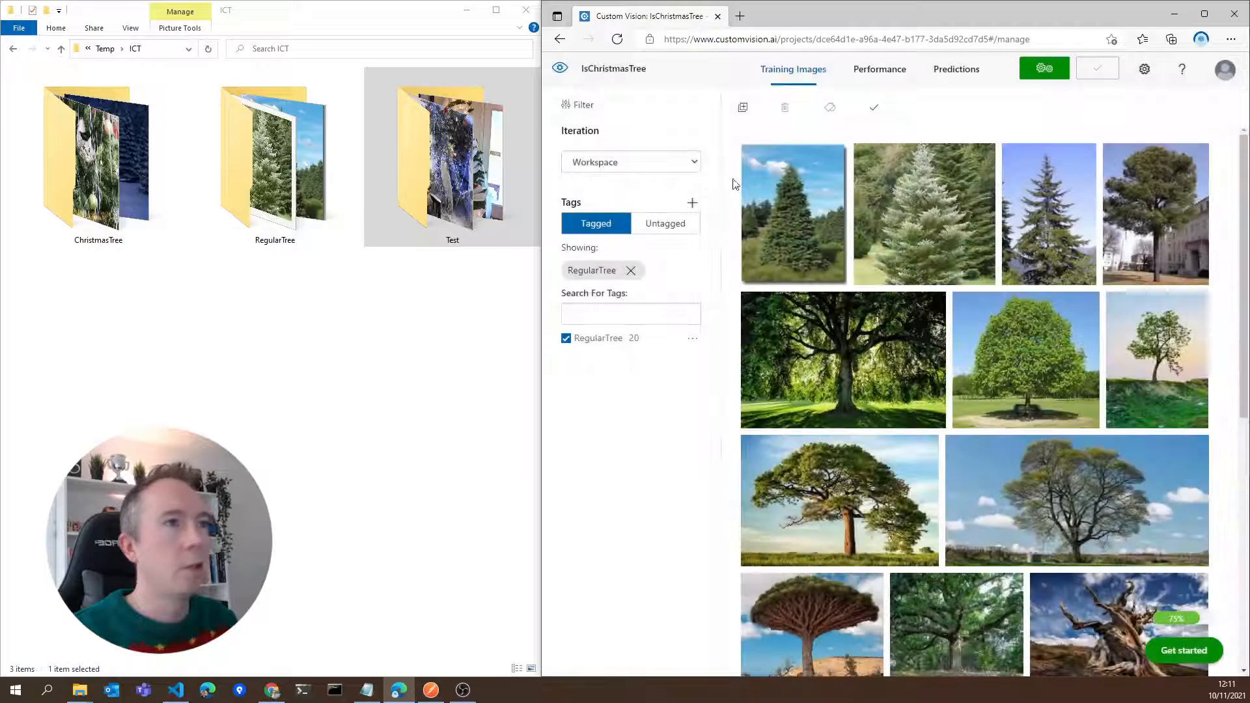
Upload all 20 images from the ICT\ChristmasTree folder to the training images with the tag ChristmasTree
click(743, 106)
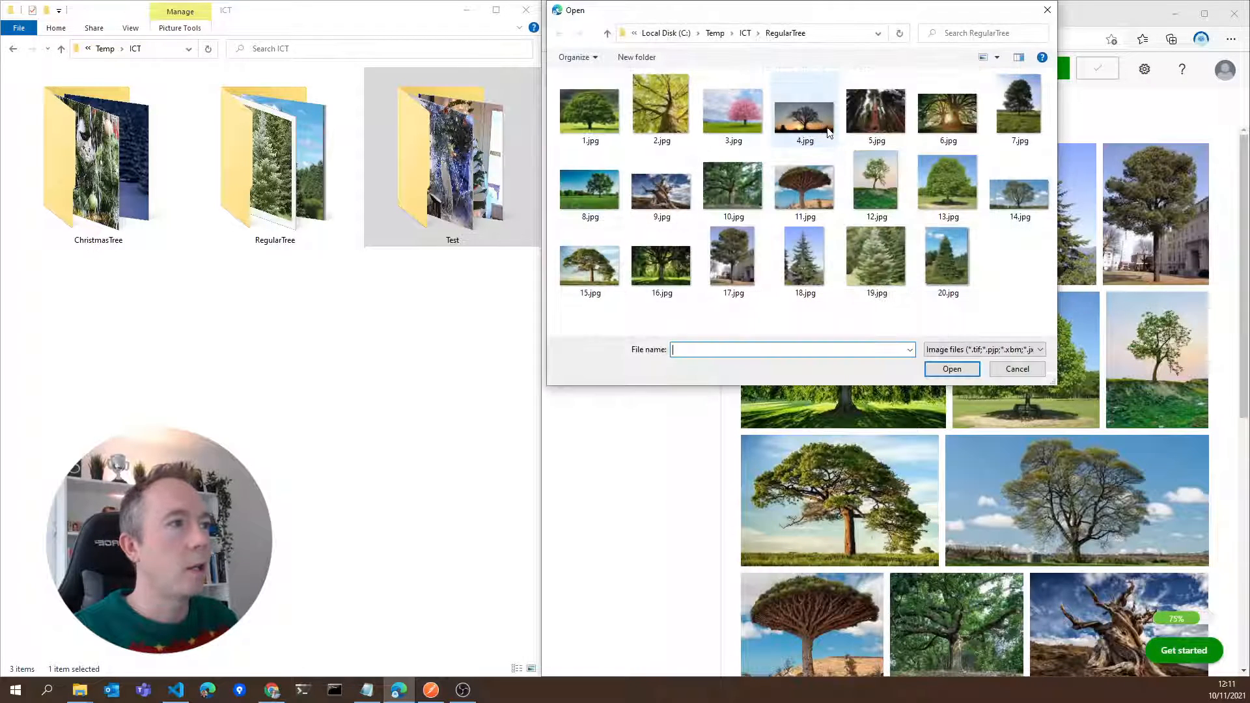
click(745, 32)
double_click(639, 94)
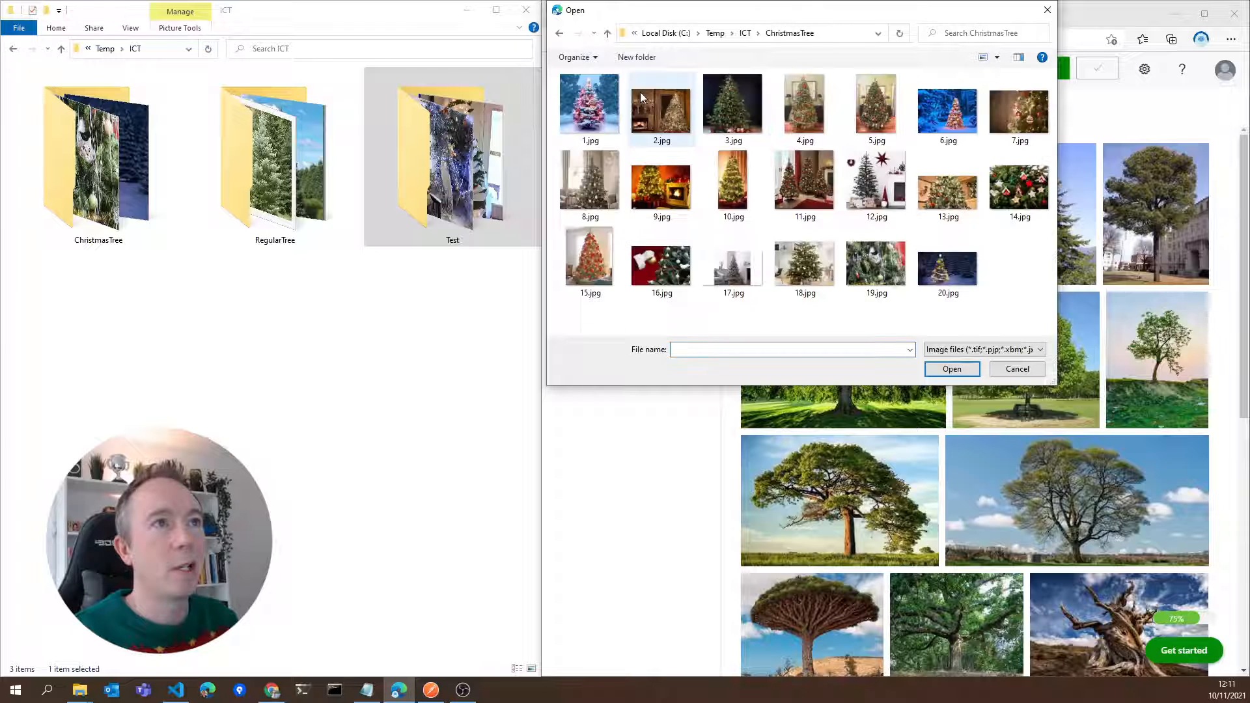
click(664, 112)
key(ctrl+a)
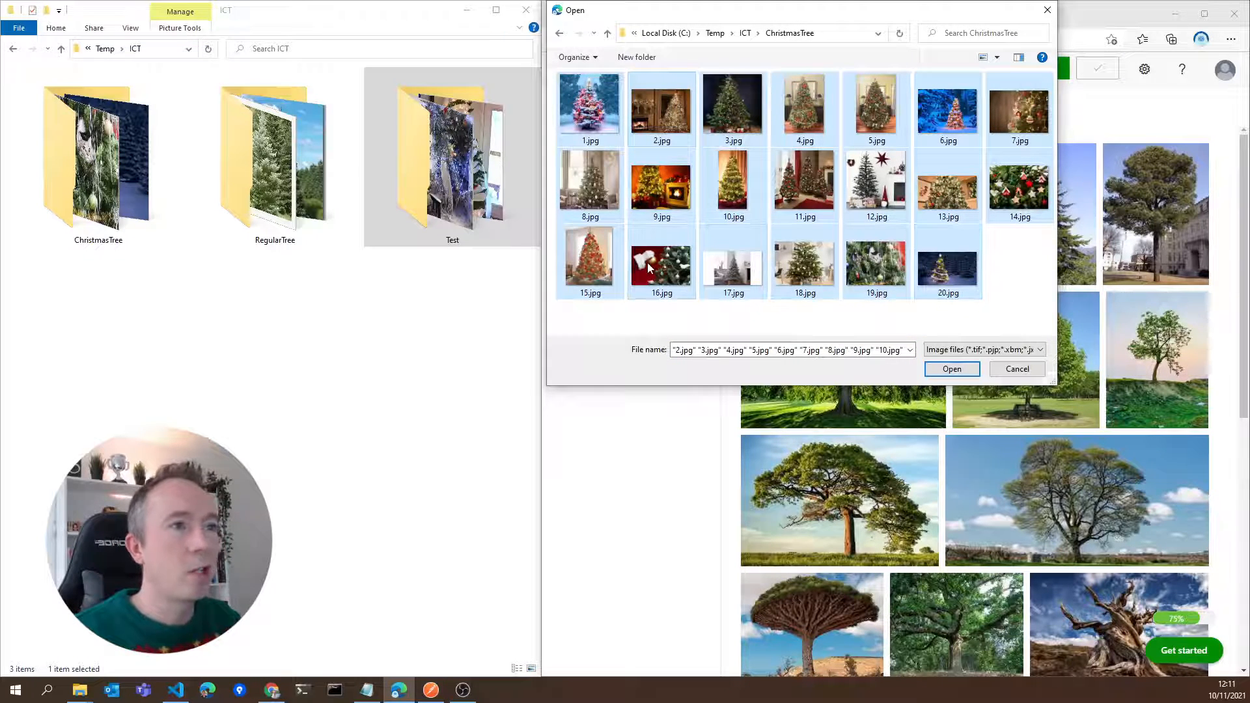
click(955, 369)
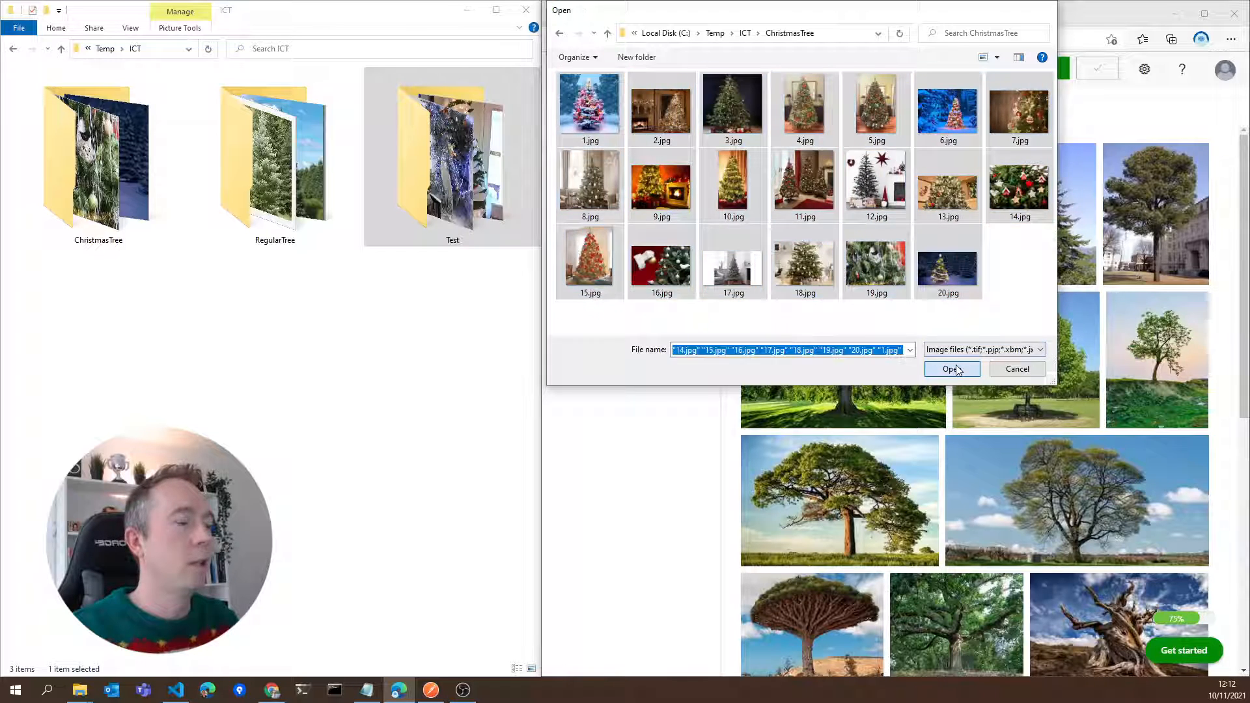
click(781, 510)
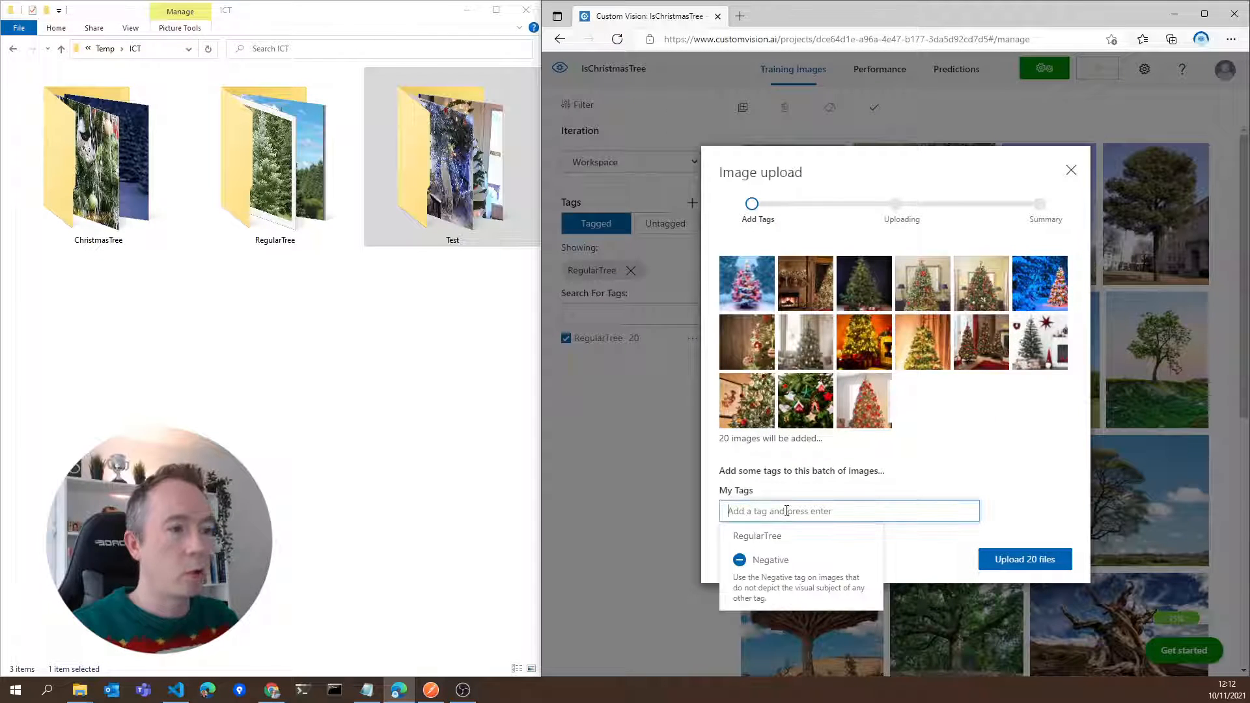
text(ChristmasTree)
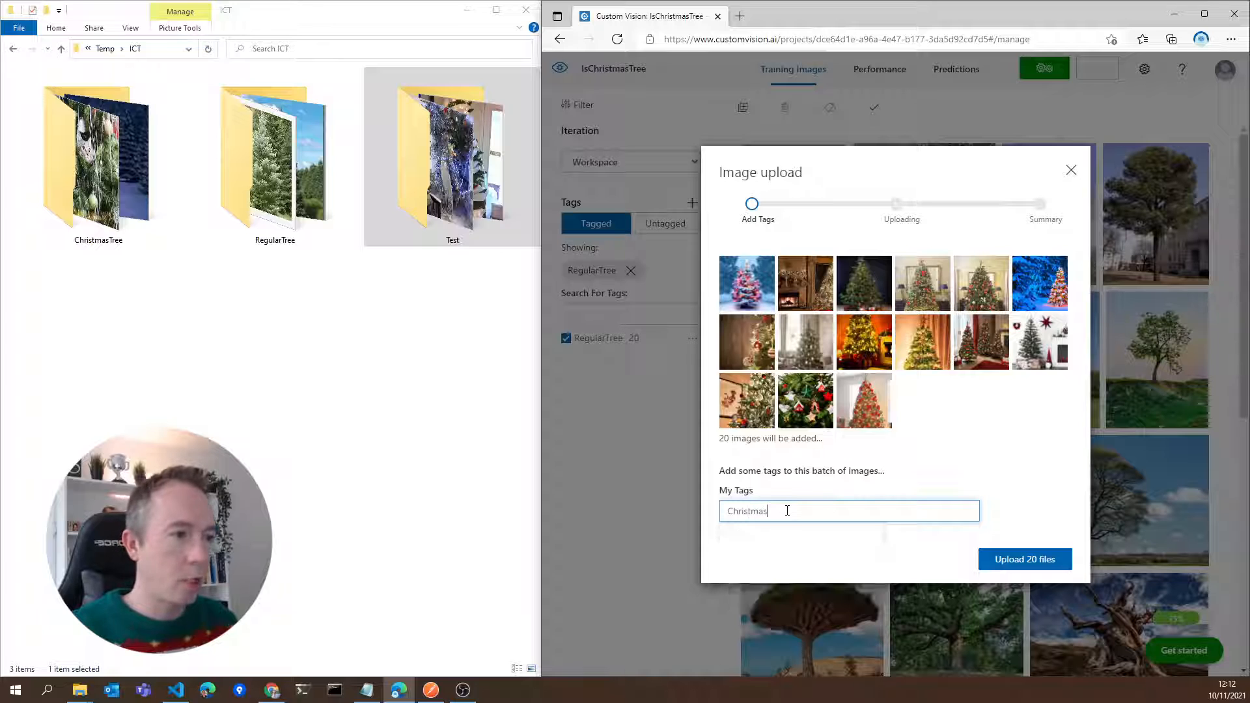
click(1024, 559)
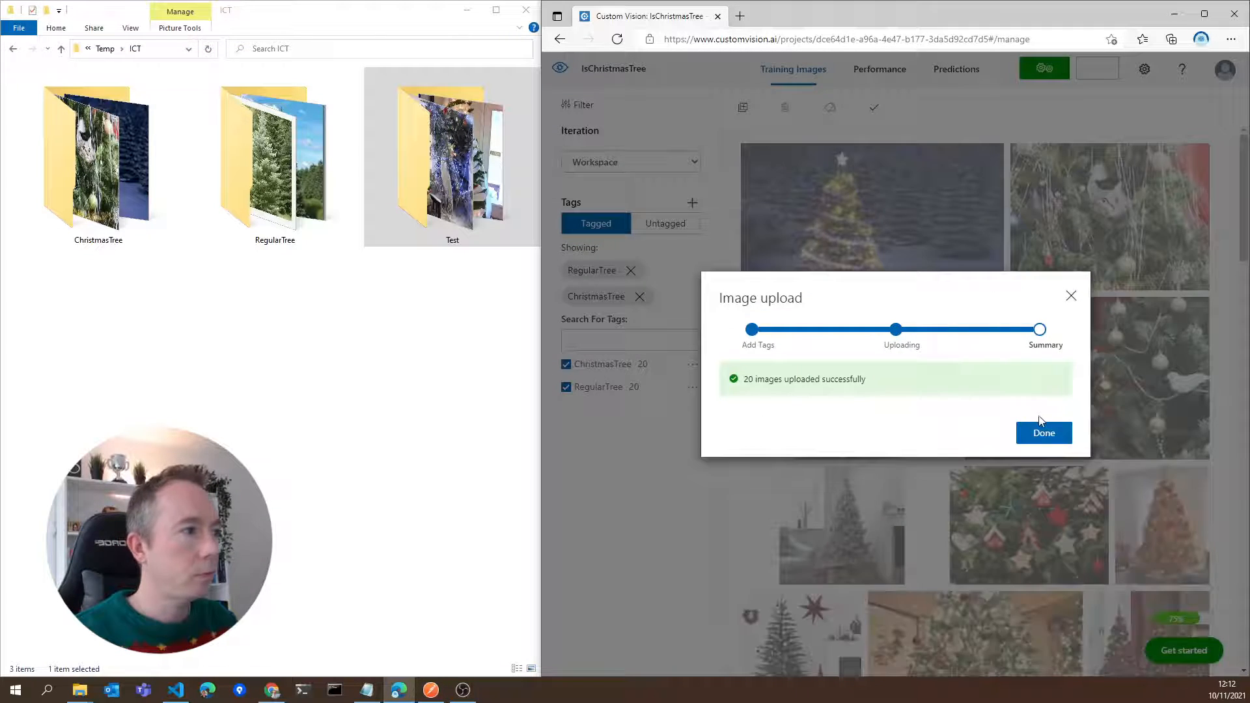
click(1043, 432)
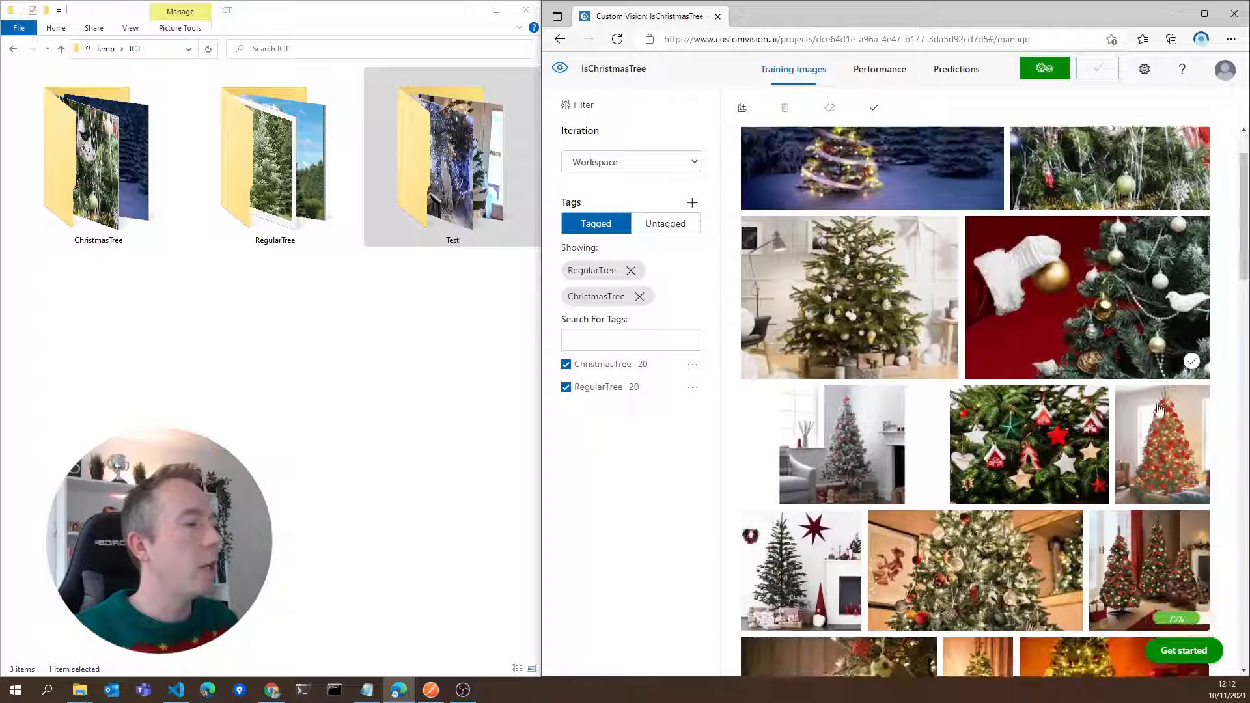
Look through the images in the Test folder in File Explorer and return to the ICT folder
click(458, 193)
double_click(458, 193)
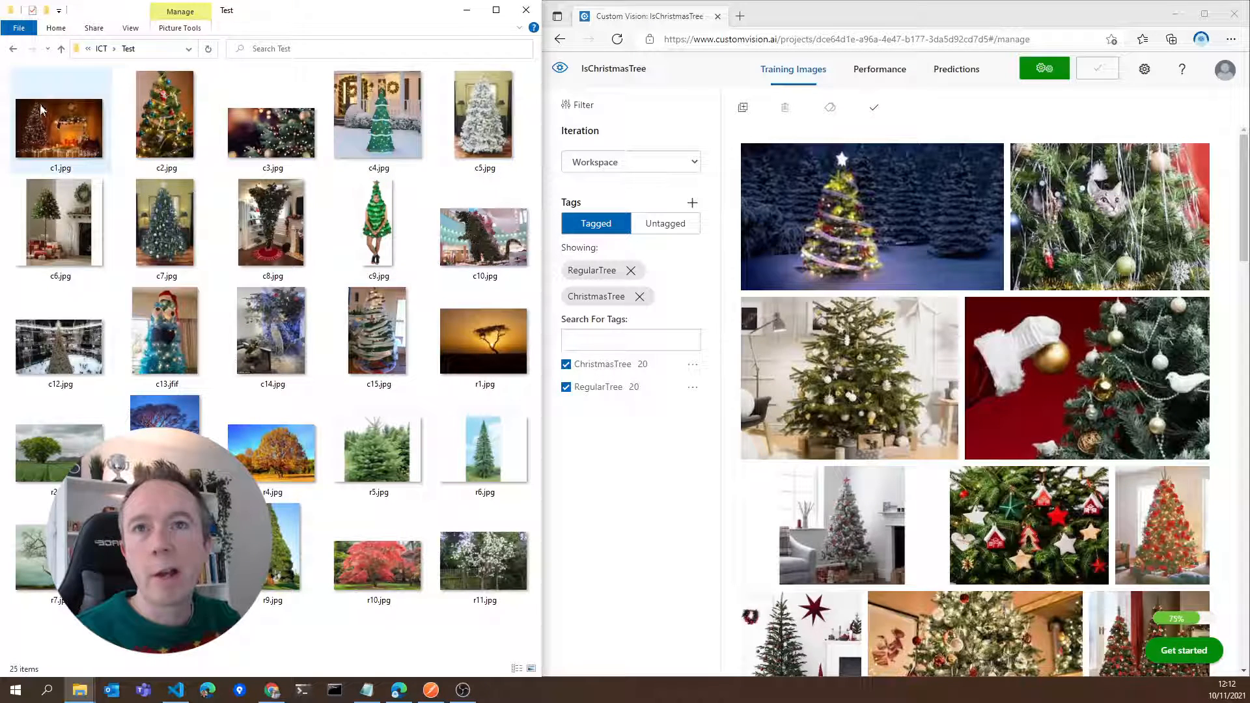
click(14, 50)
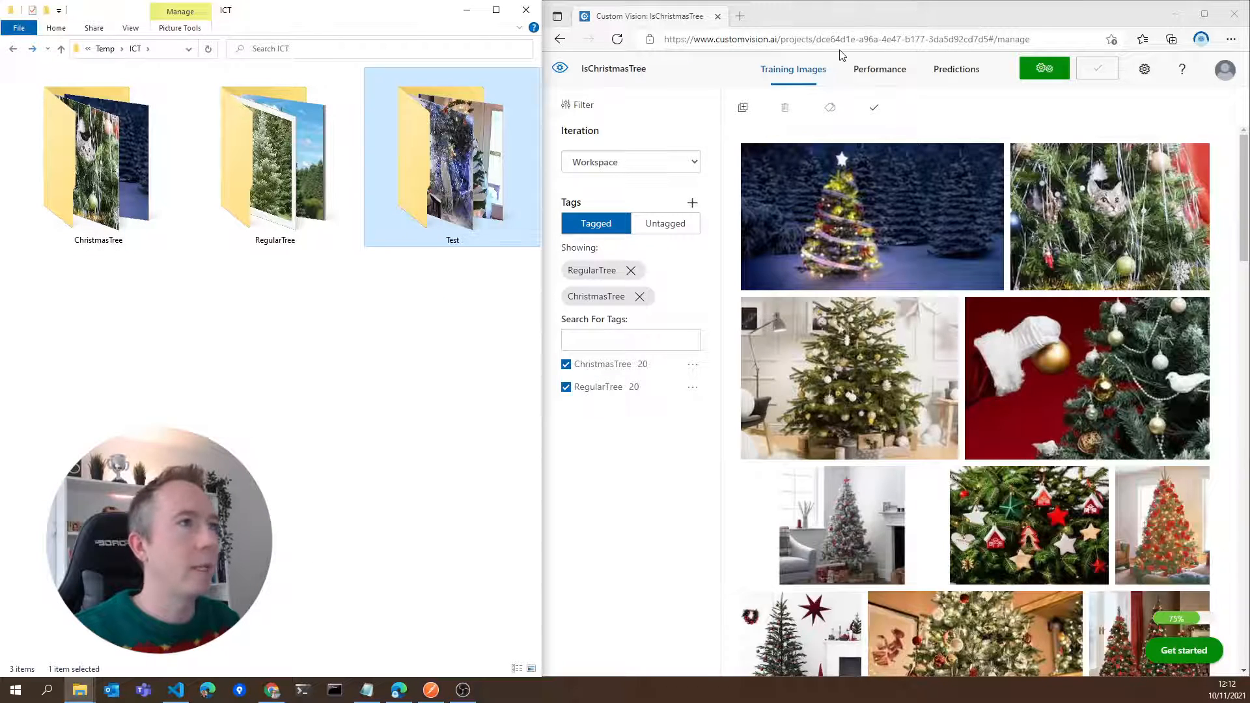
Train the model on the tagged images using Quick Training
click(1052, 67)
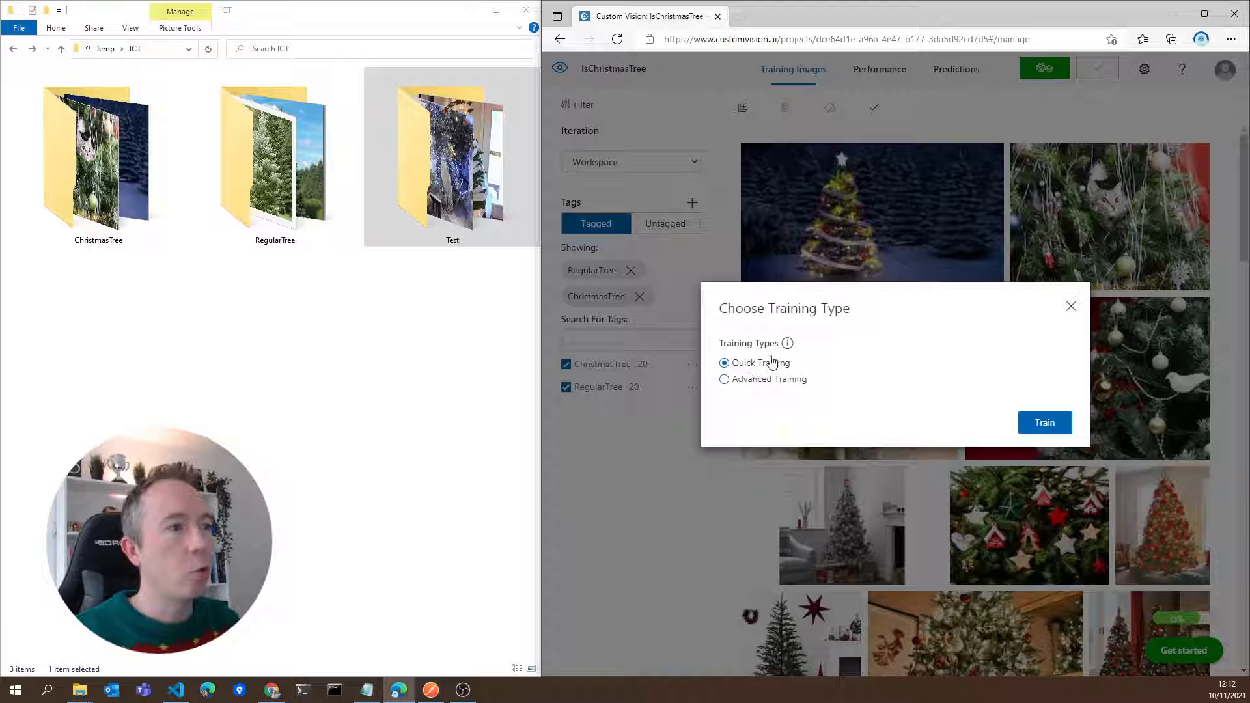
click(1053, 425)
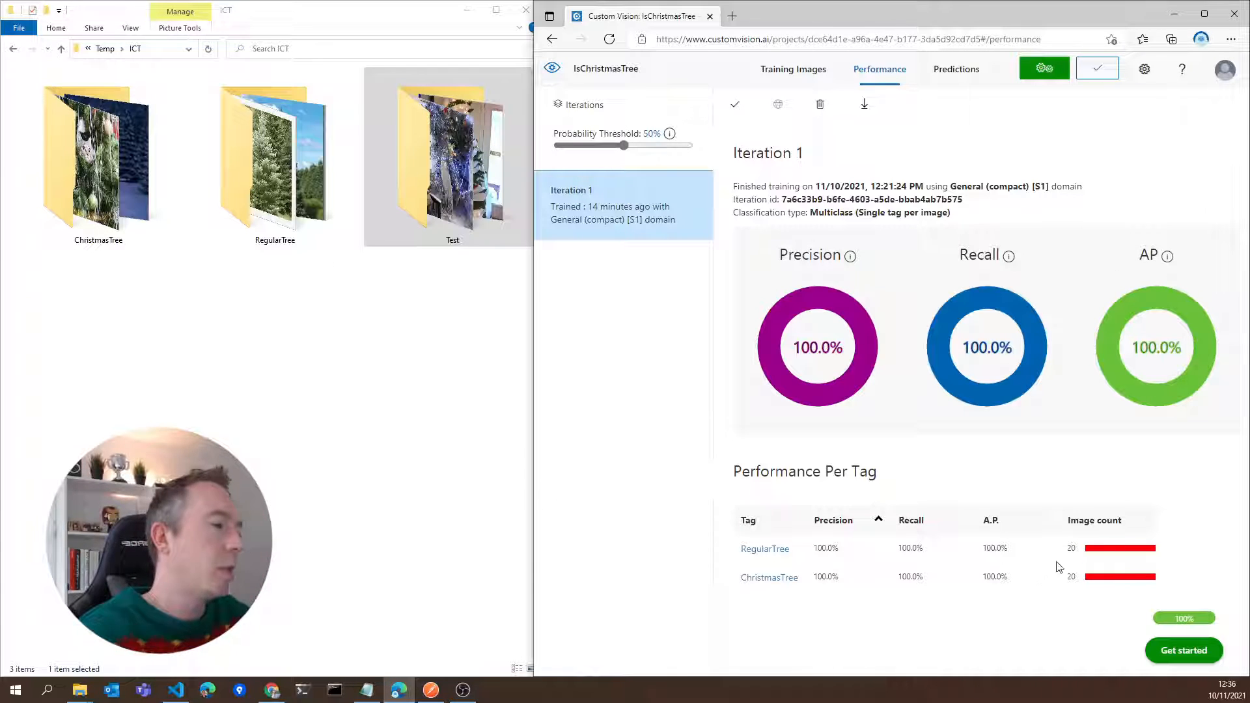
mouse_move(1099, 552)
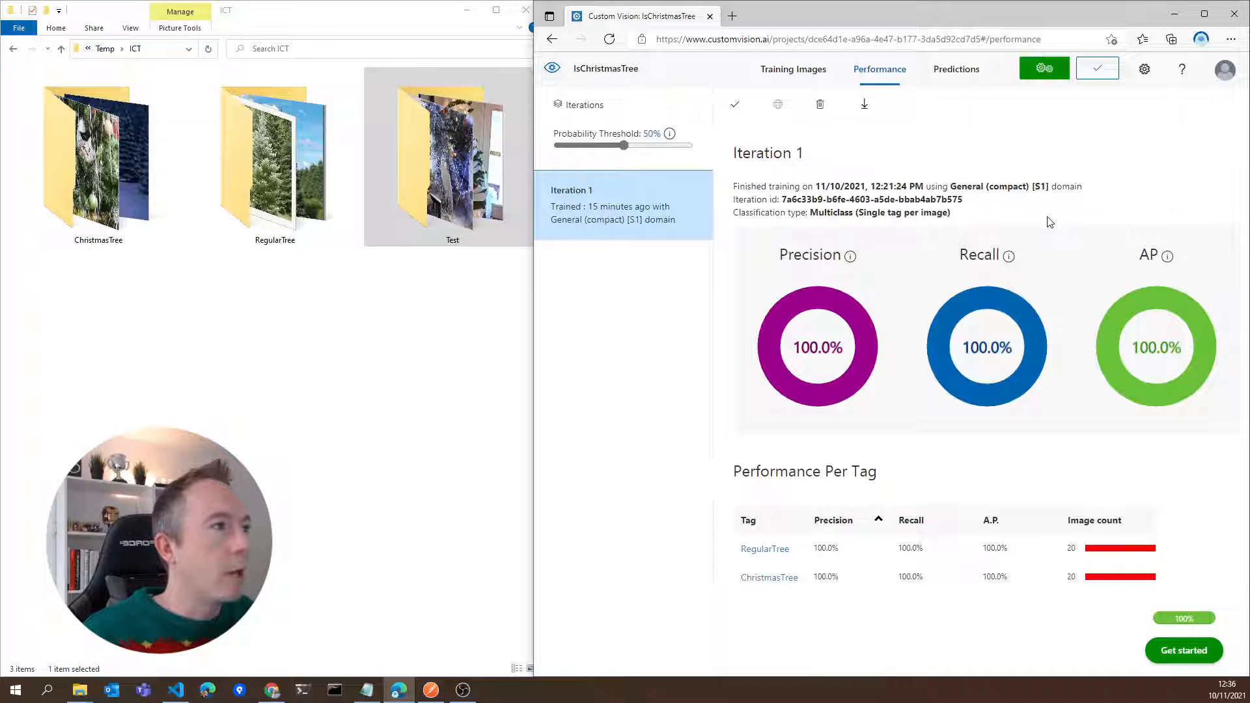
Run a Quick Test of Iteration 1 on the Christmas tree images c2.jpg and c6.jpg from the Test folder
click(1099, 73)
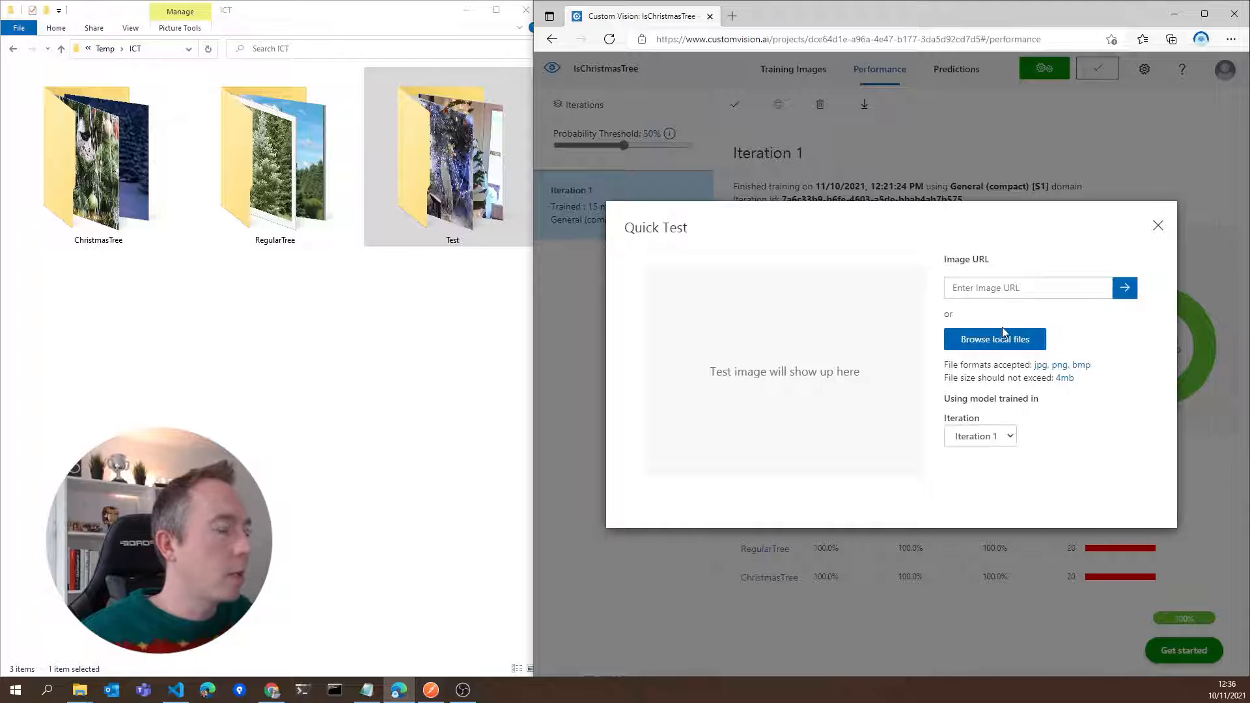
click(1003, 336)
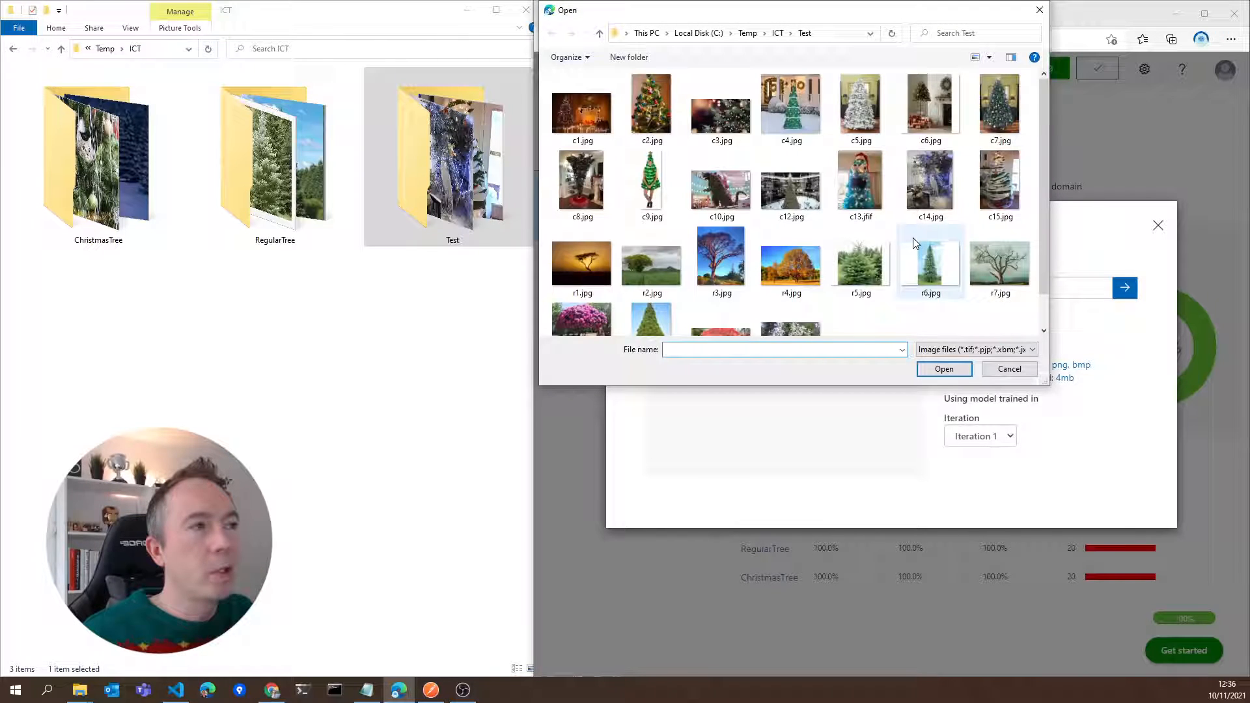
double_click(651, 100)
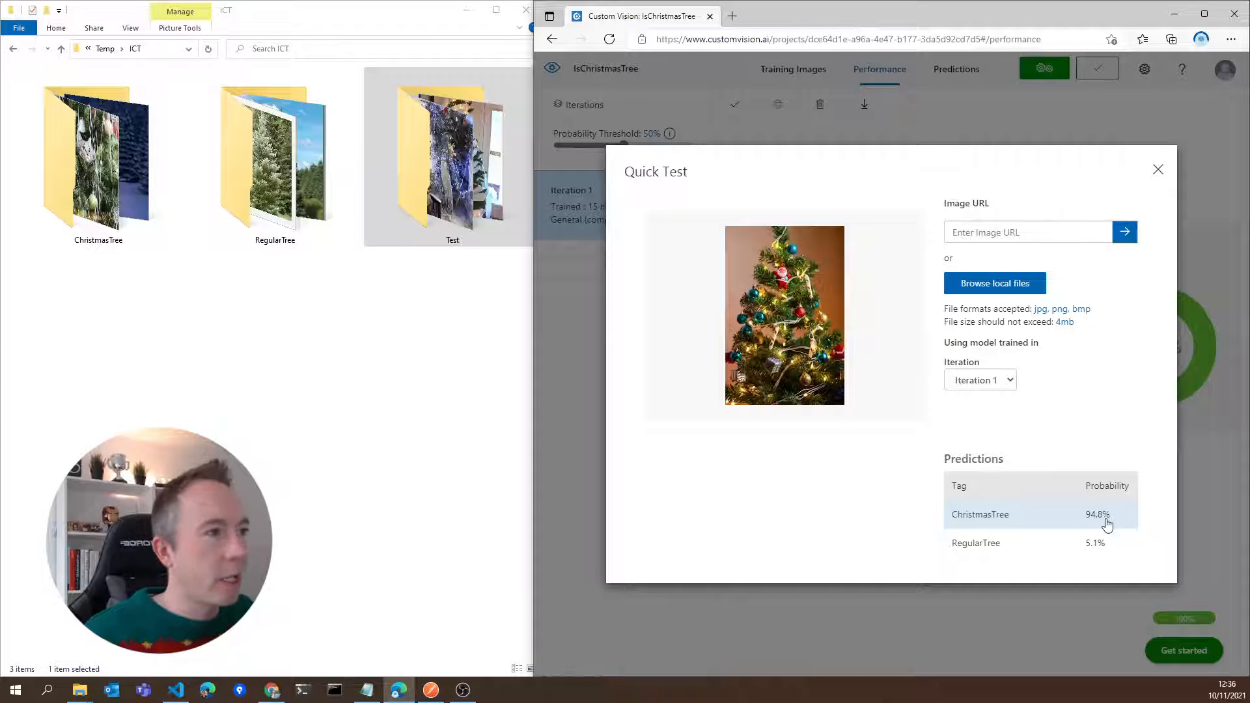
click(1012, 284)
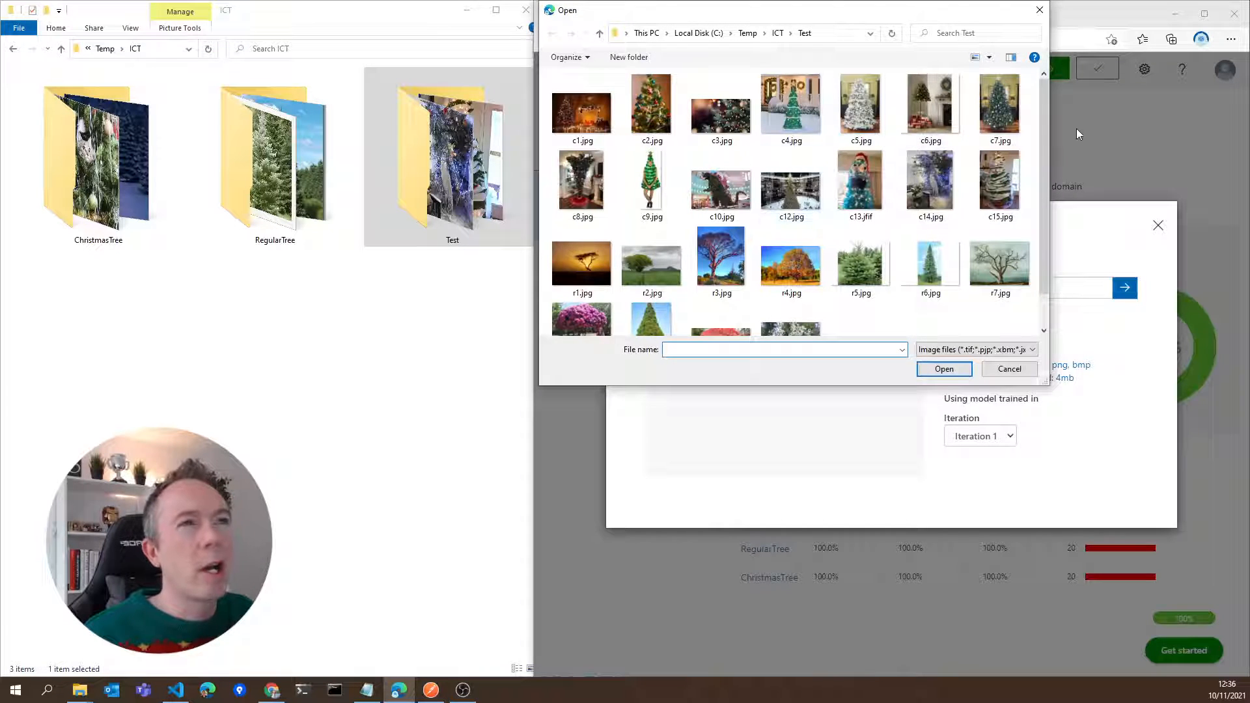
double_click(927, 108)
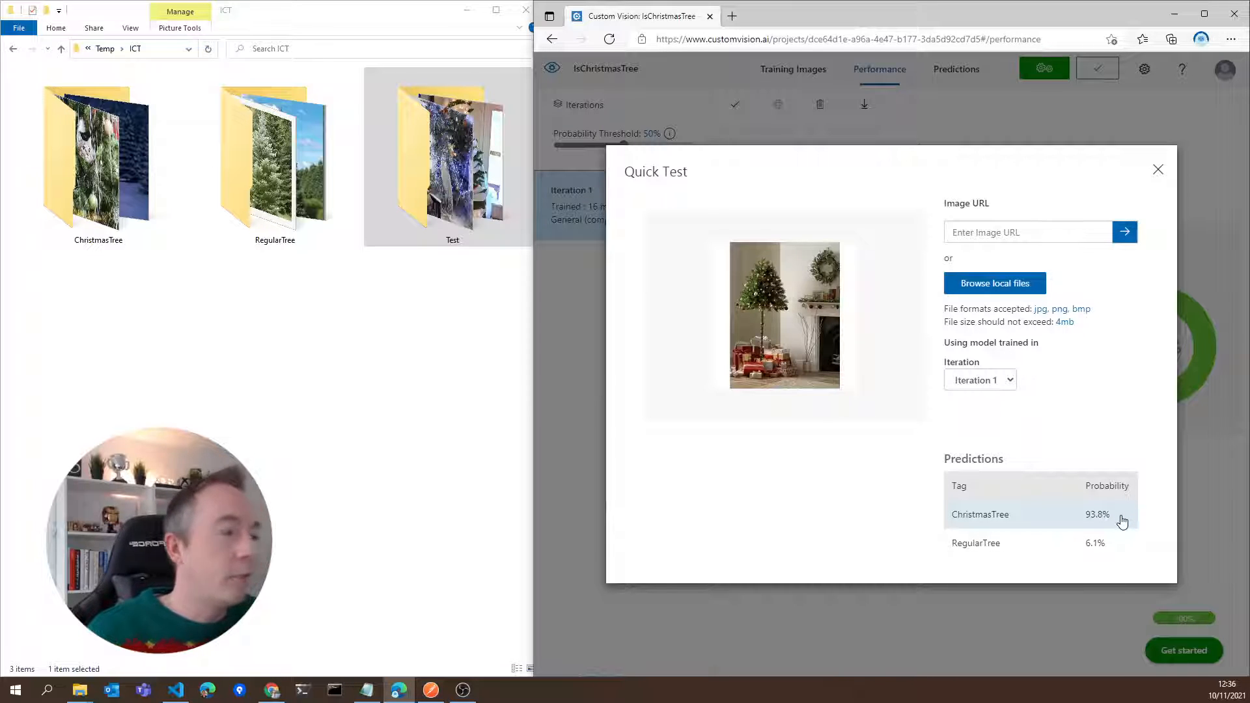
Run a Quick Test on the regular tree image r8.jpg from the Test folder
click(1009, 282)
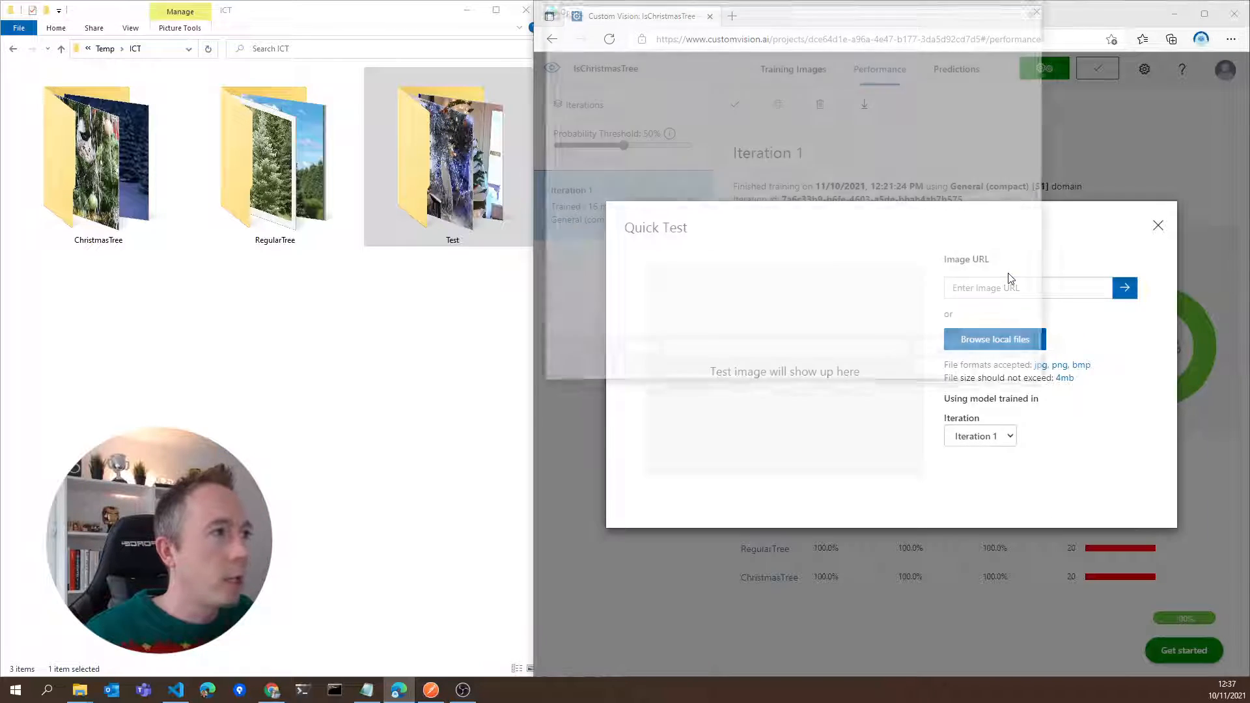
scroll(1009, 278, down, 1)
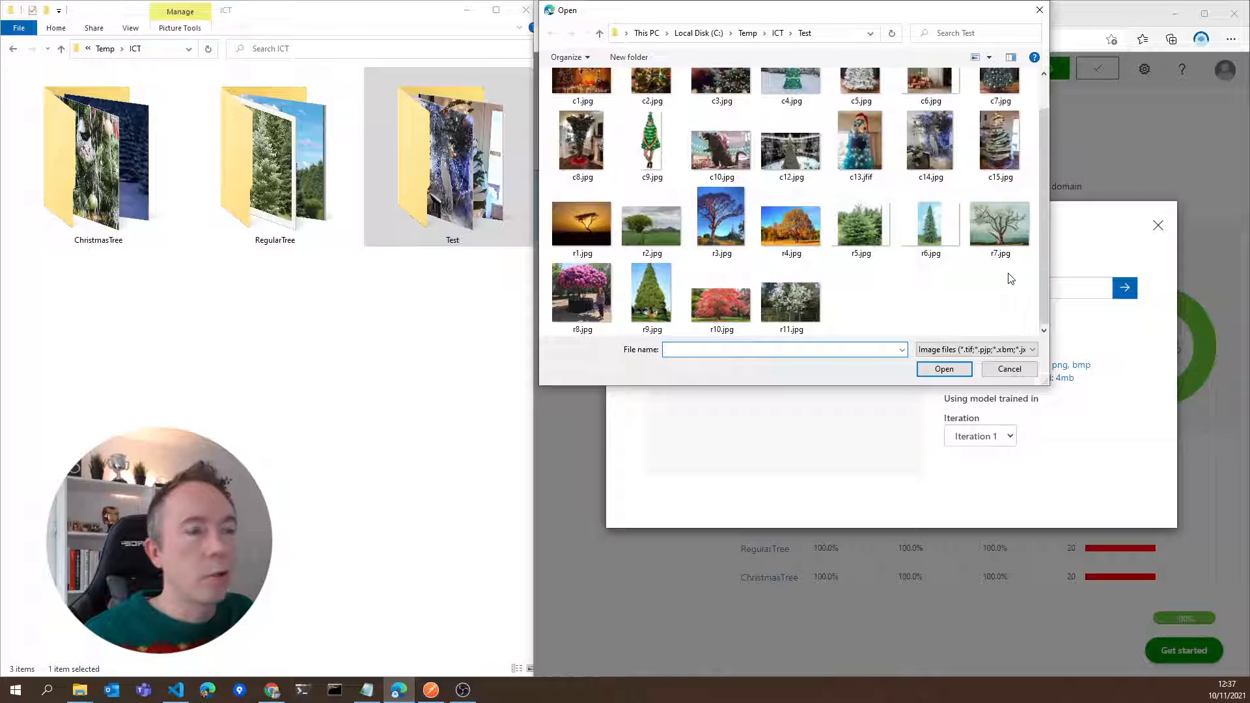
double_click(580, 287)
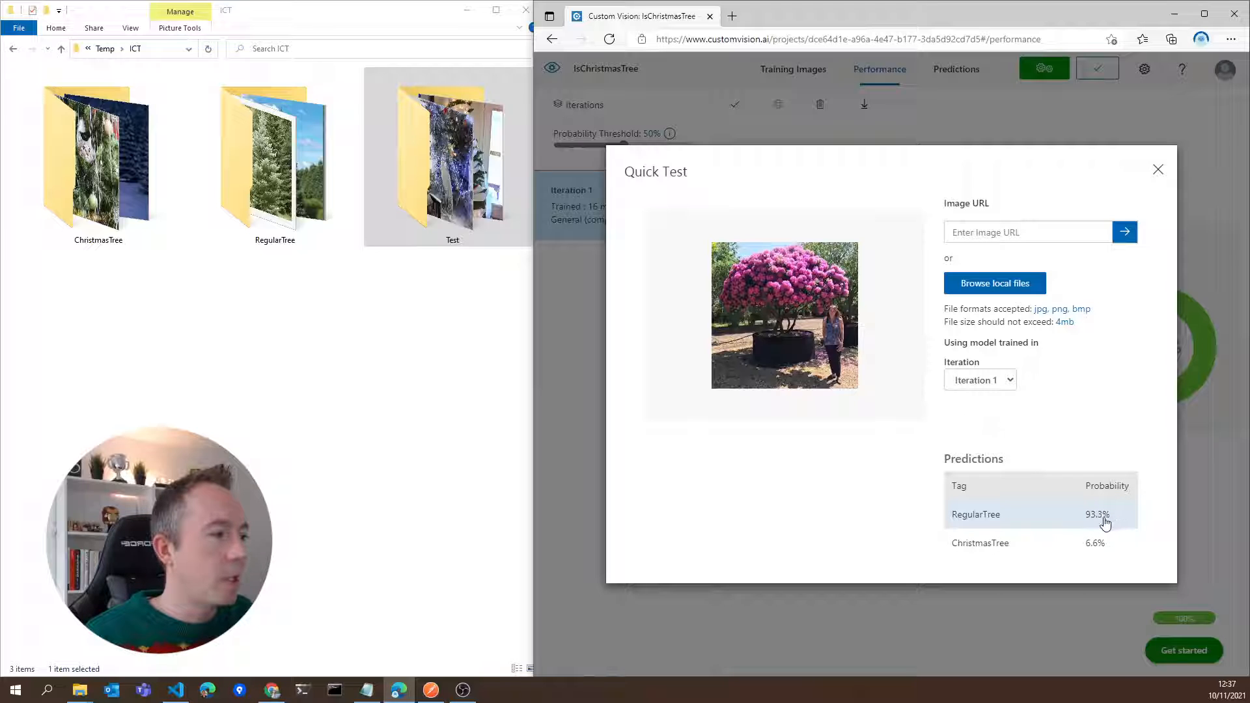
Run a Quick Test of Iteration 1 on the regular tree image r5.jpg from the Test folder
click(999, 287)
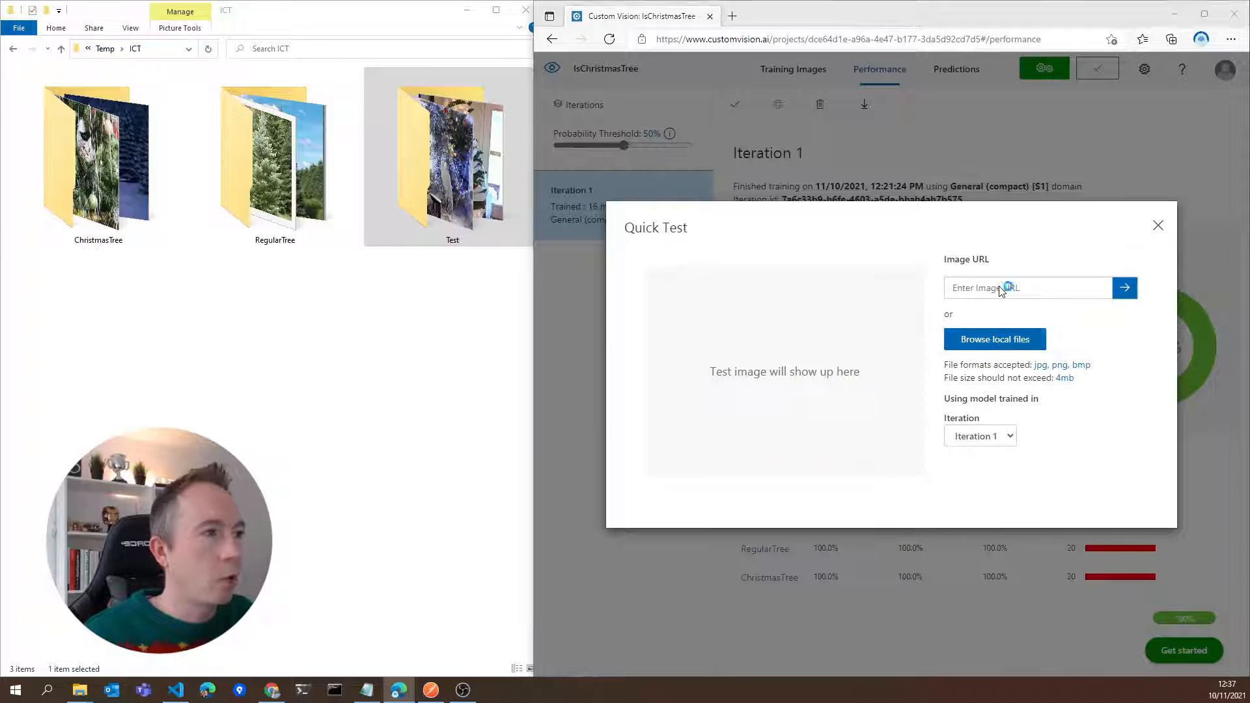
scroll(966, 259, down, 1)
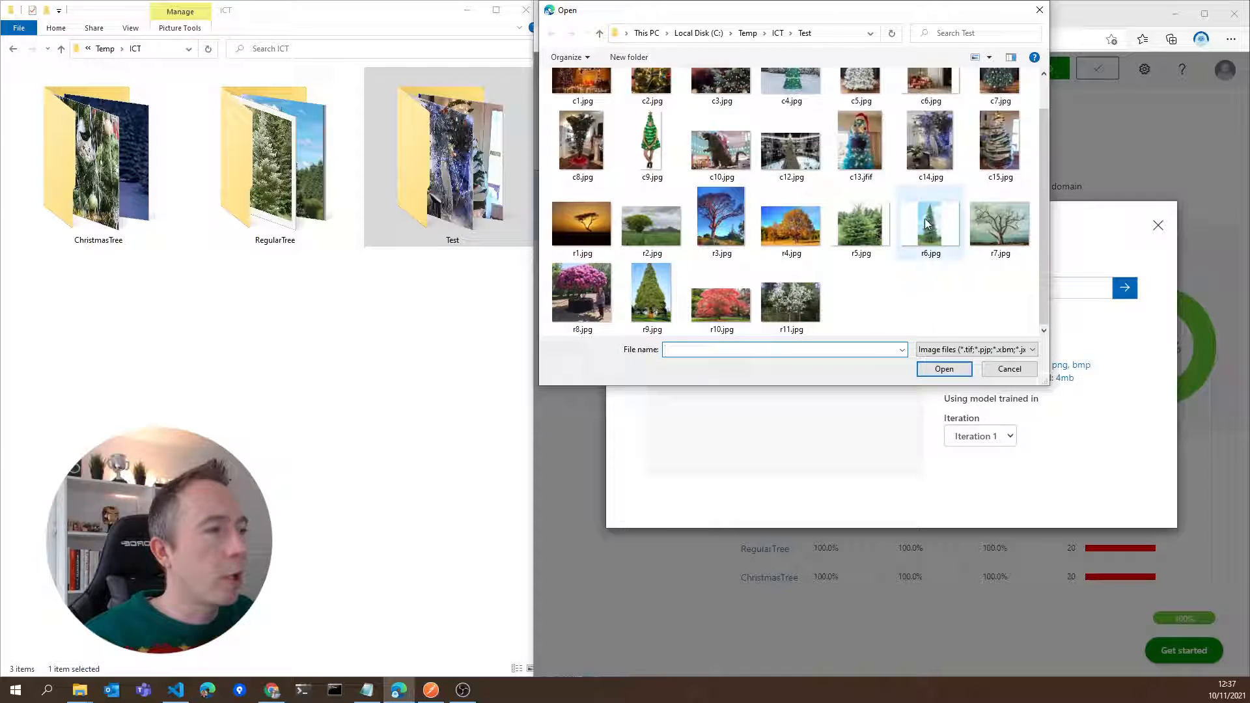
double_click(869, 227)
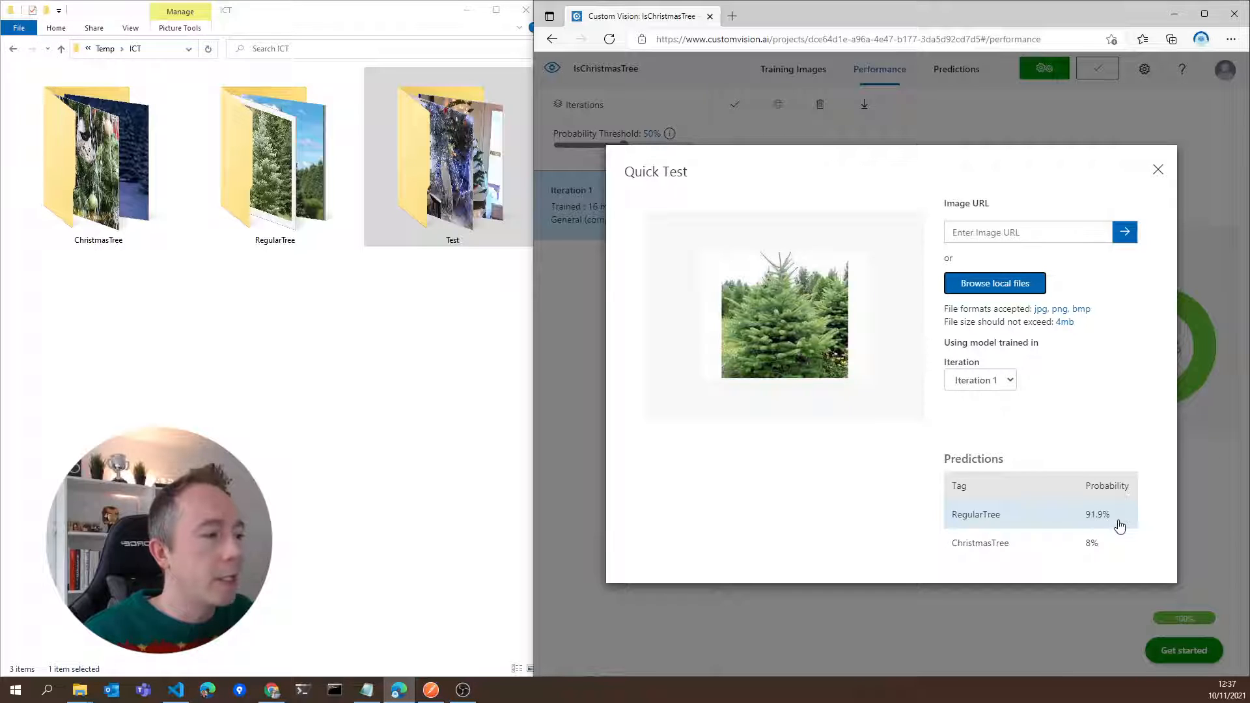
Run a Quick Test on the Christmas tree images c15.jpg and c14.jpg from the Test folder
click(1008, 273)
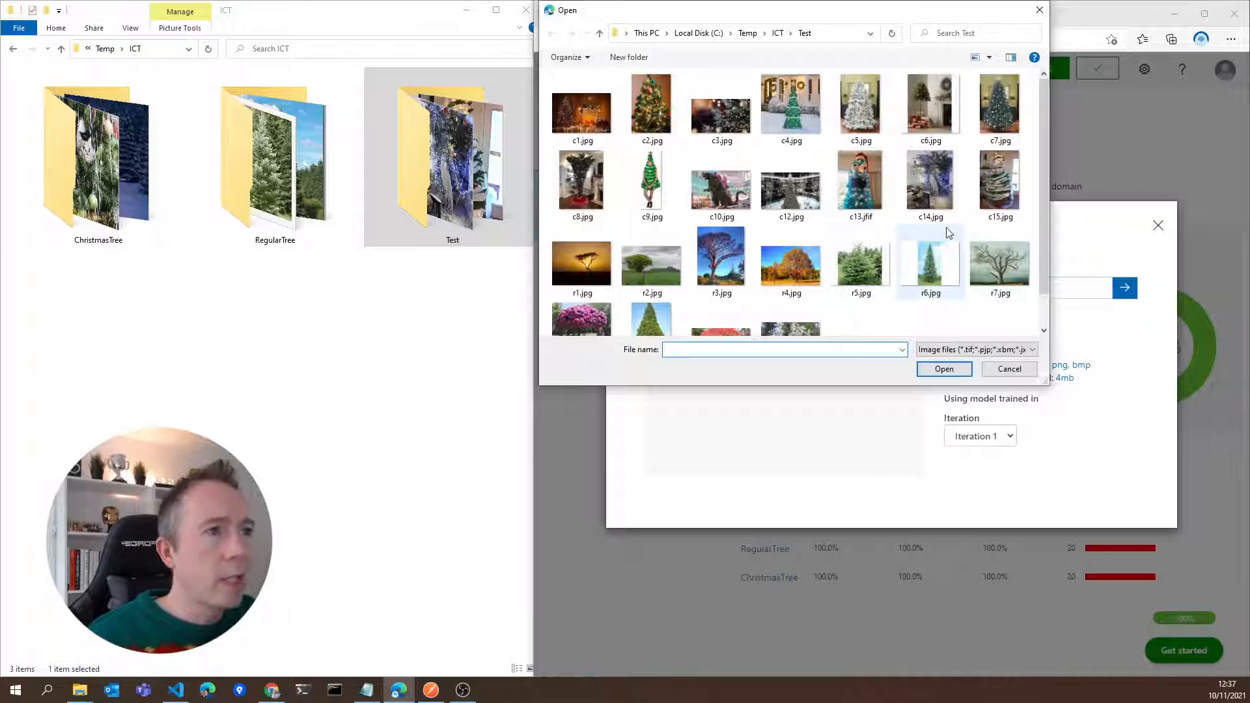
scroll(947, 232, down, 1)
scroll(947, 232, up, 1)
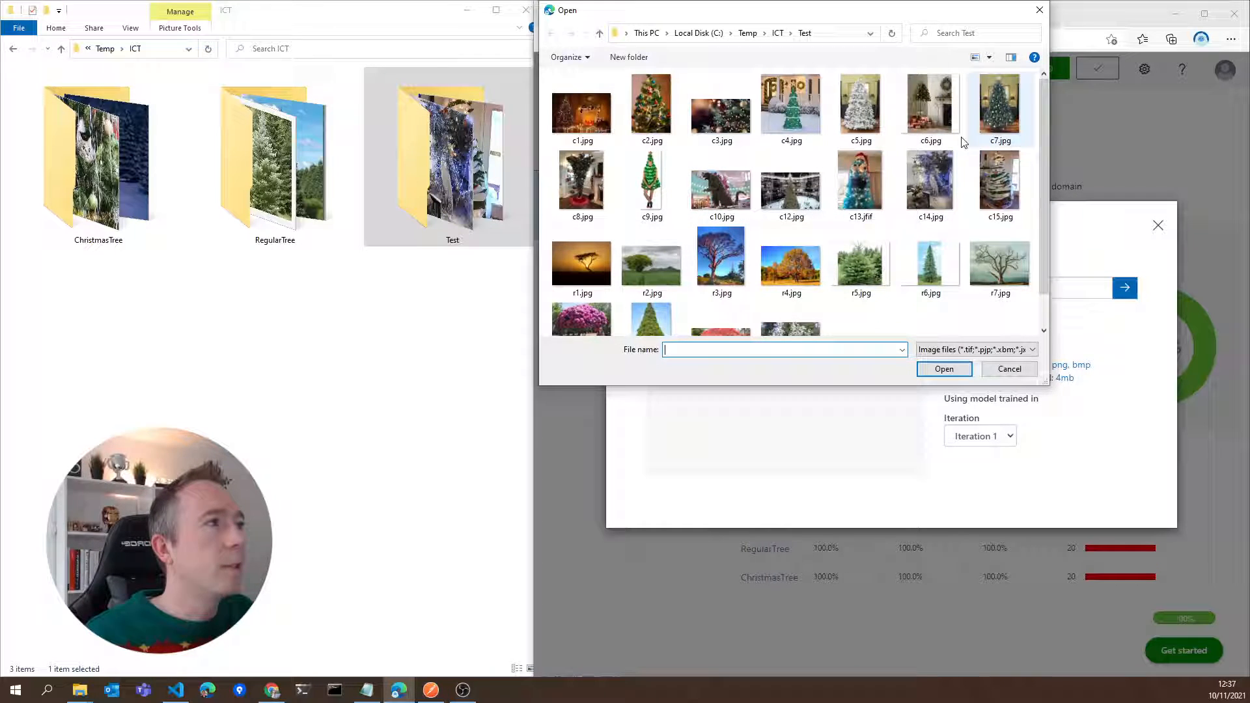
double_click(1005, 168)
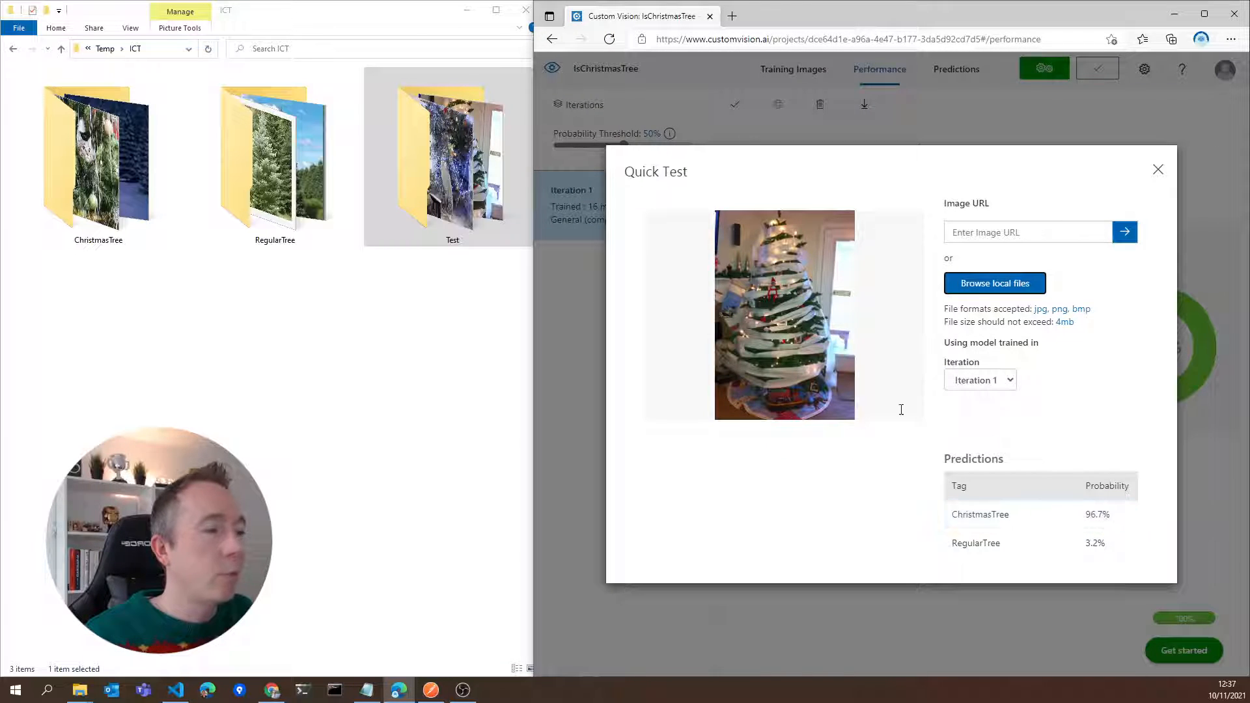
click(994, 281)
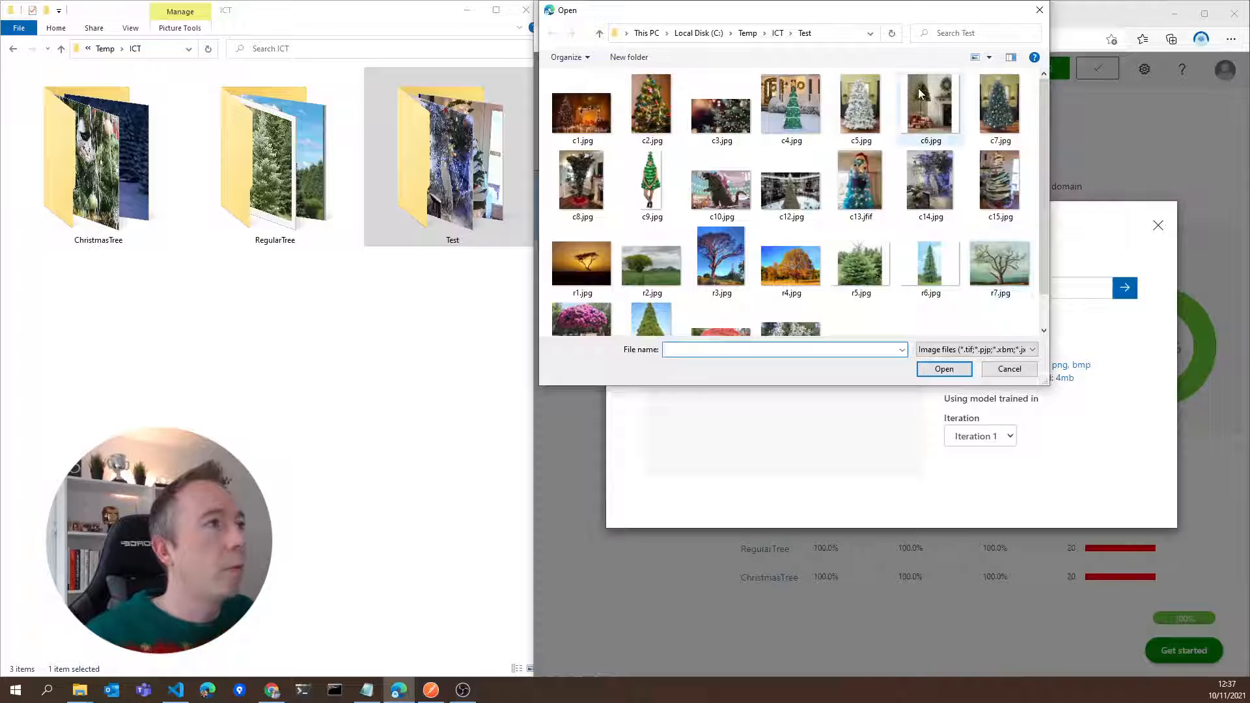
double_click(937, 182)
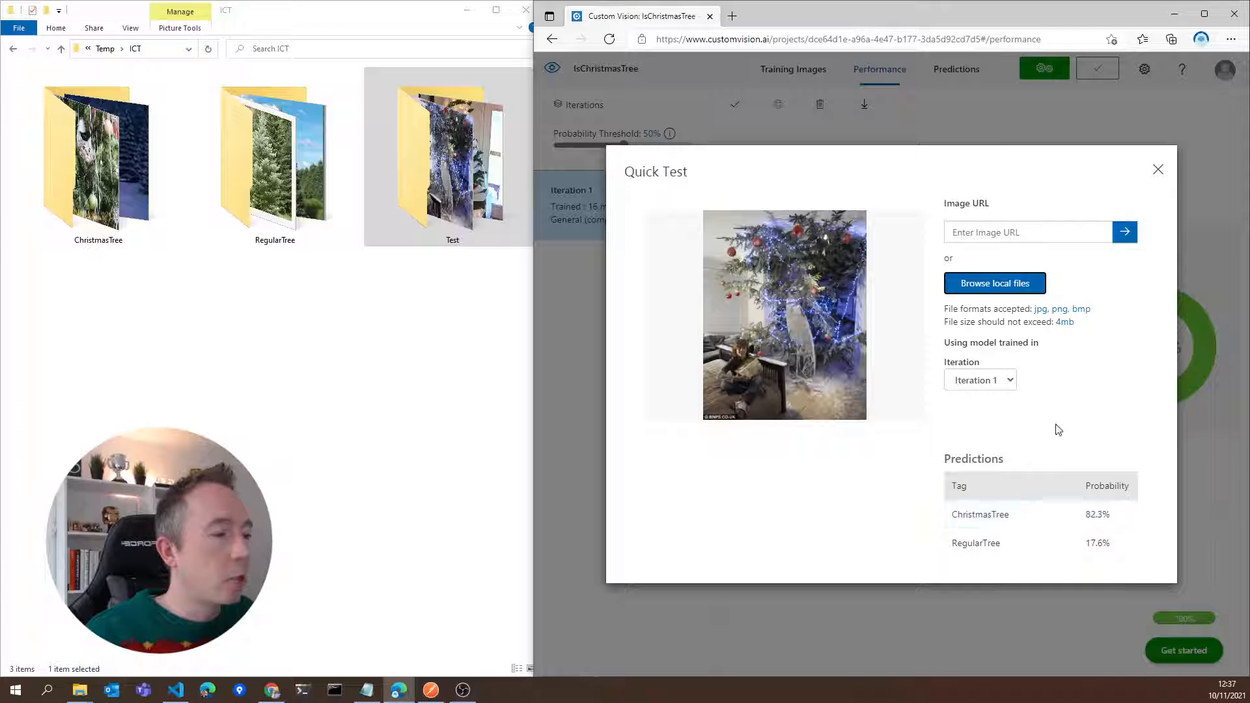
Run a Quick Test on the tree costume image c9.jpg and the upside-down Christmas tree image c8.jpg
click(995, 285)
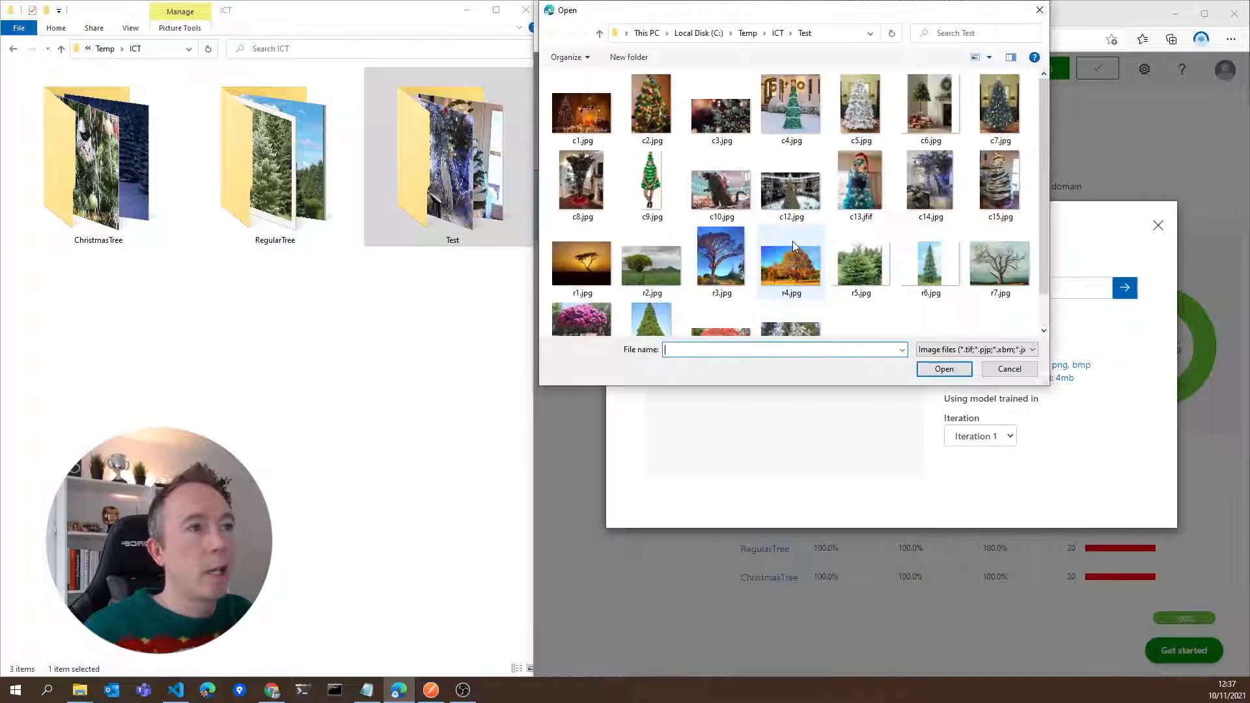
click(647, 174)
double_click(646, 174)
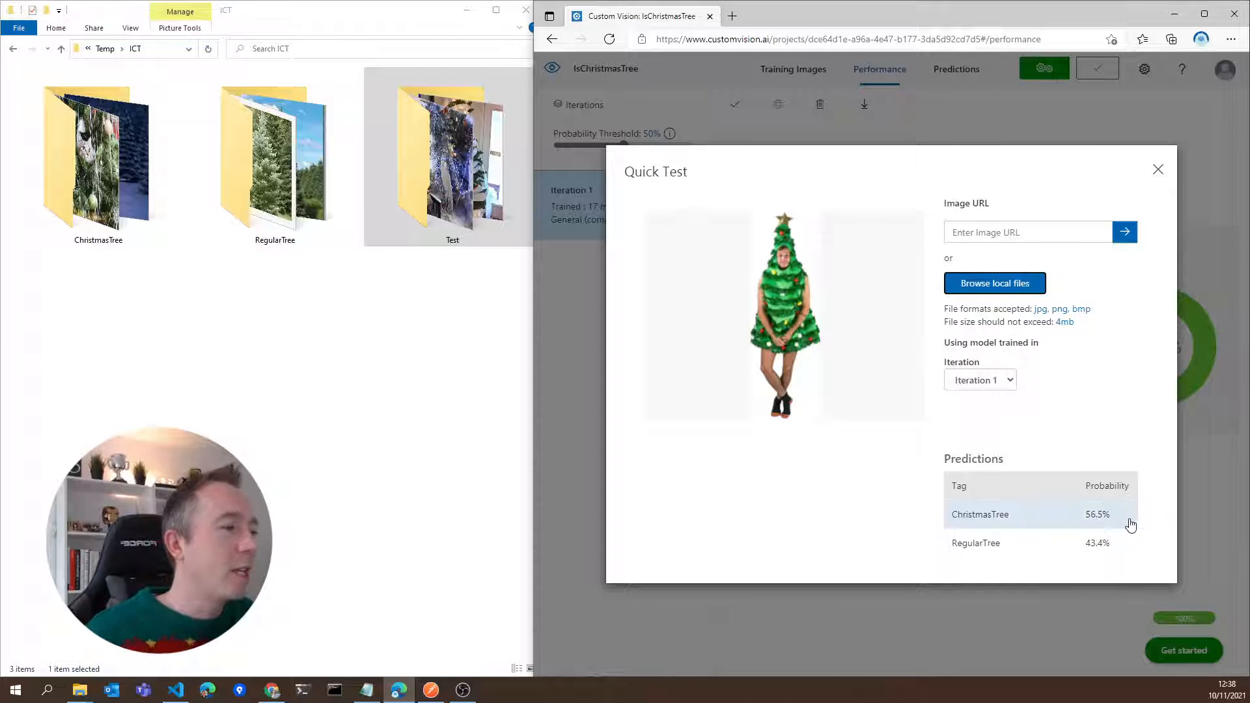
click(1010, 284)
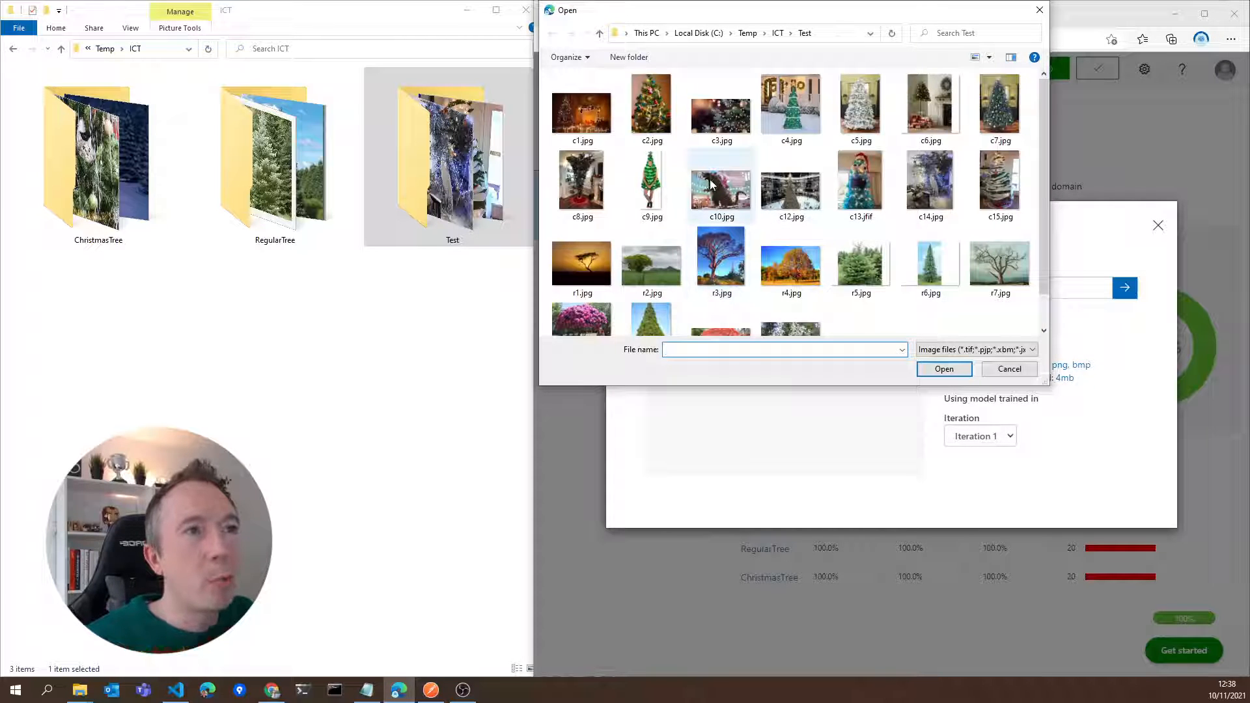
double_click(588, 174)
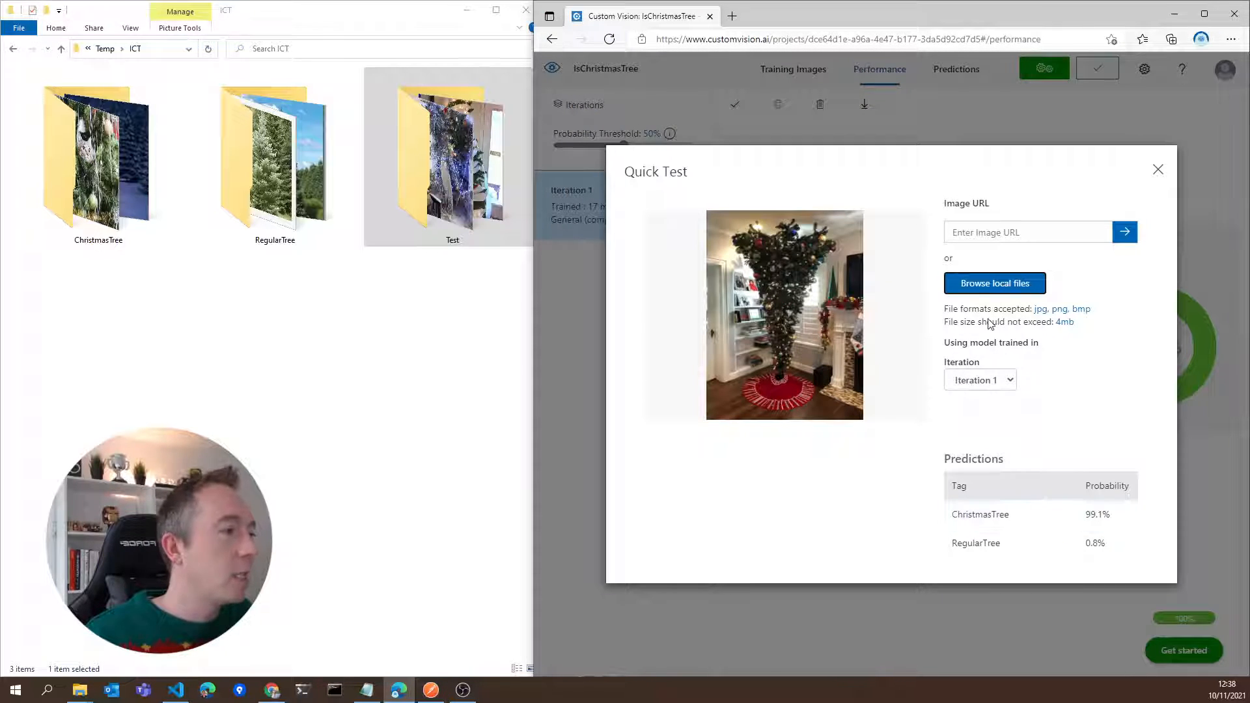
Run a Quick Test on the dinosaur-shaped tree image c10.jpg and the shopping-mall tree image c12.jpg
click(978, 285)
click(708, 195)
double_click(708, 195)
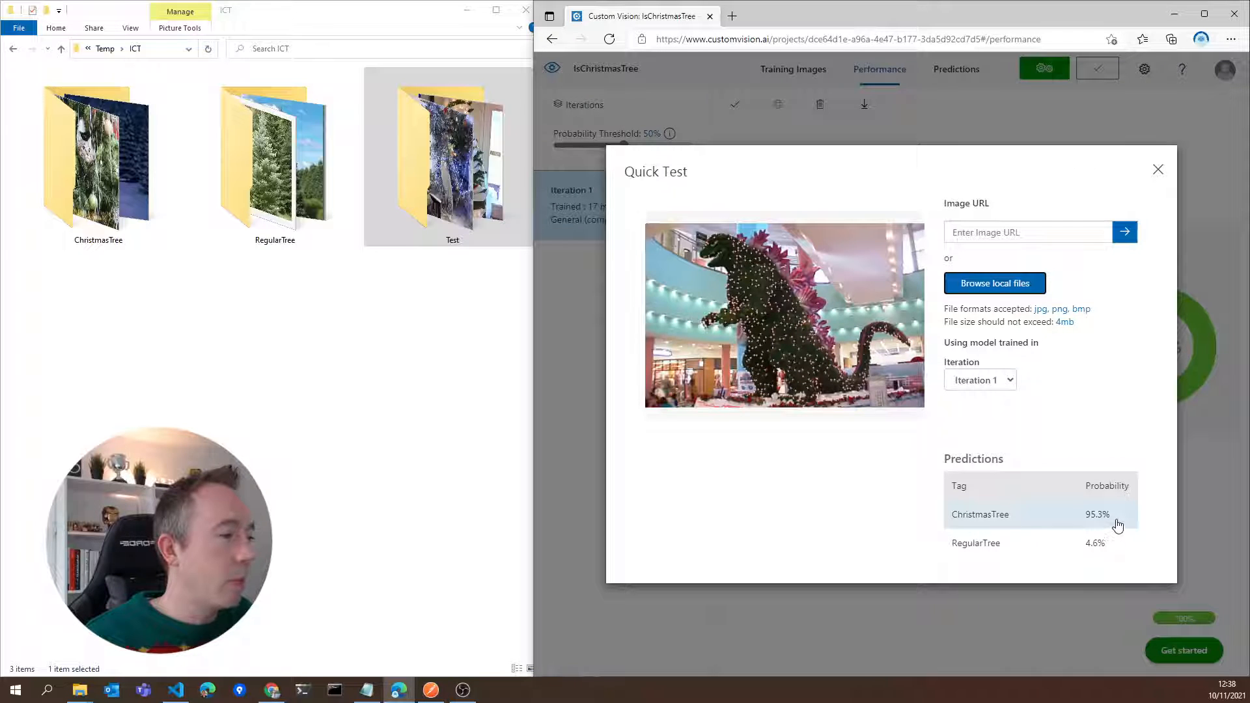
click(992, 286)
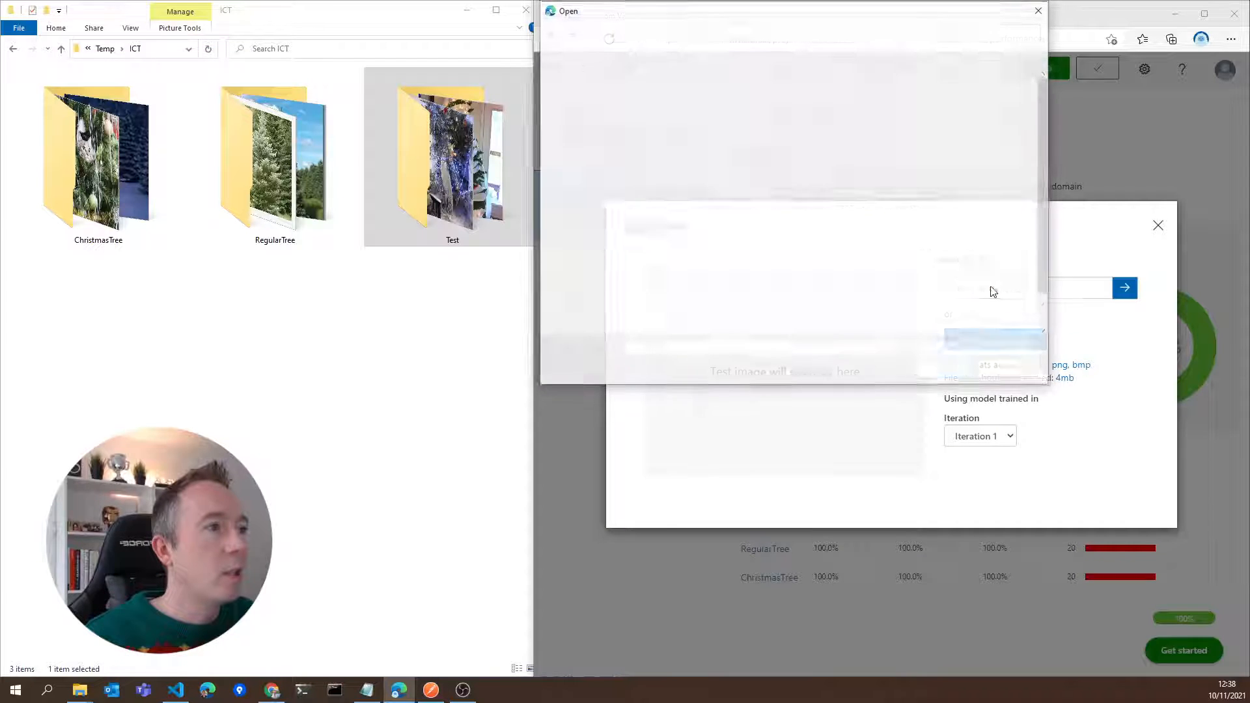
double_click(795, 182)
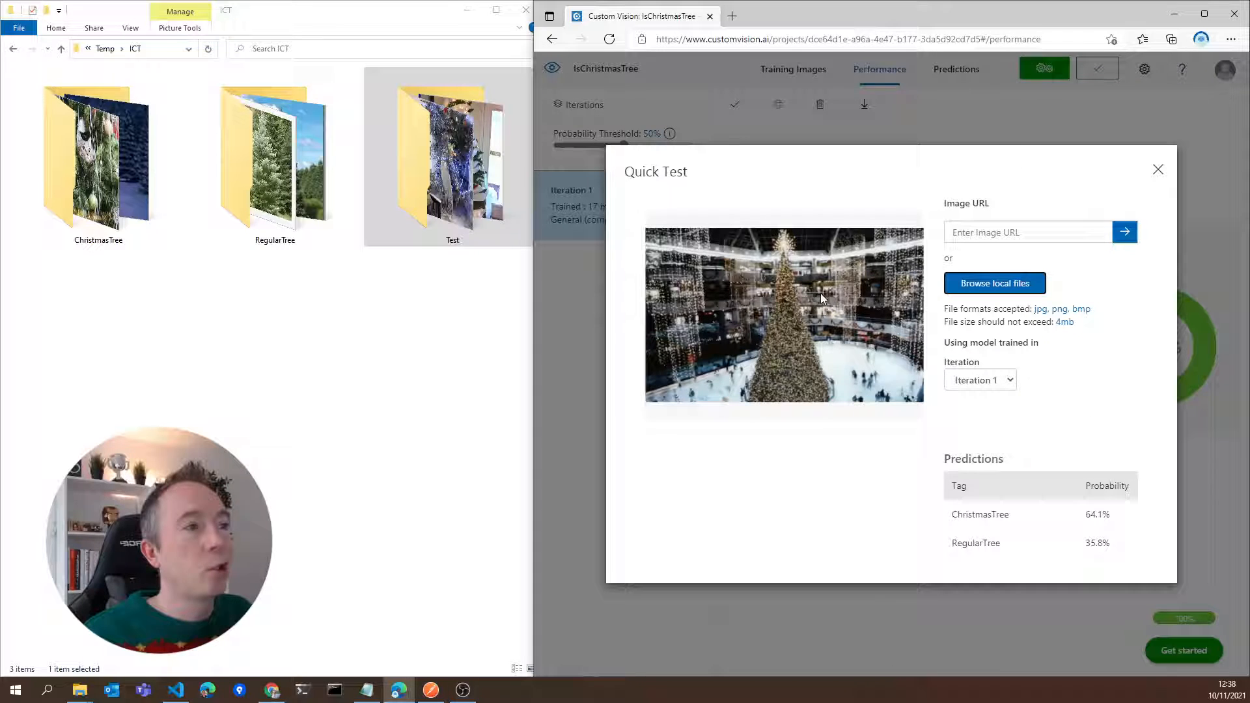
Run a Quick Test on the blue Christmas tree image c13.jfif and close the Quick Test dialog
click(1043, 283)
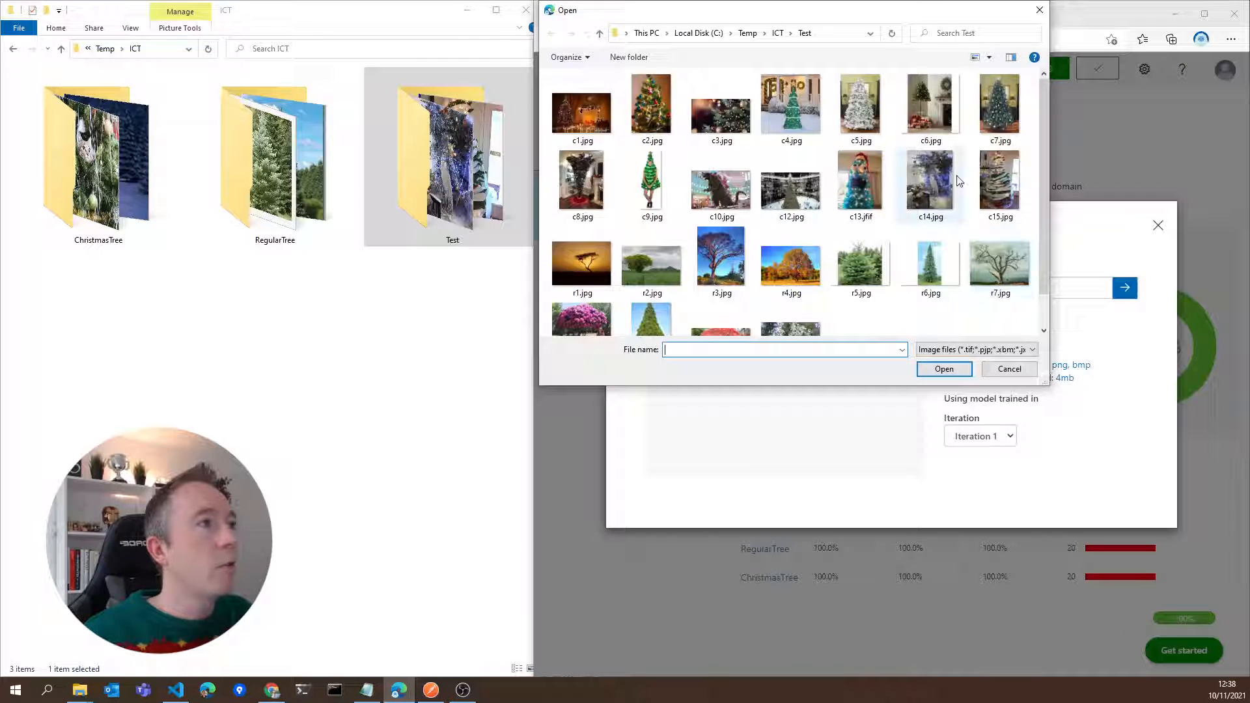
scroll(983, 162, down, 1)
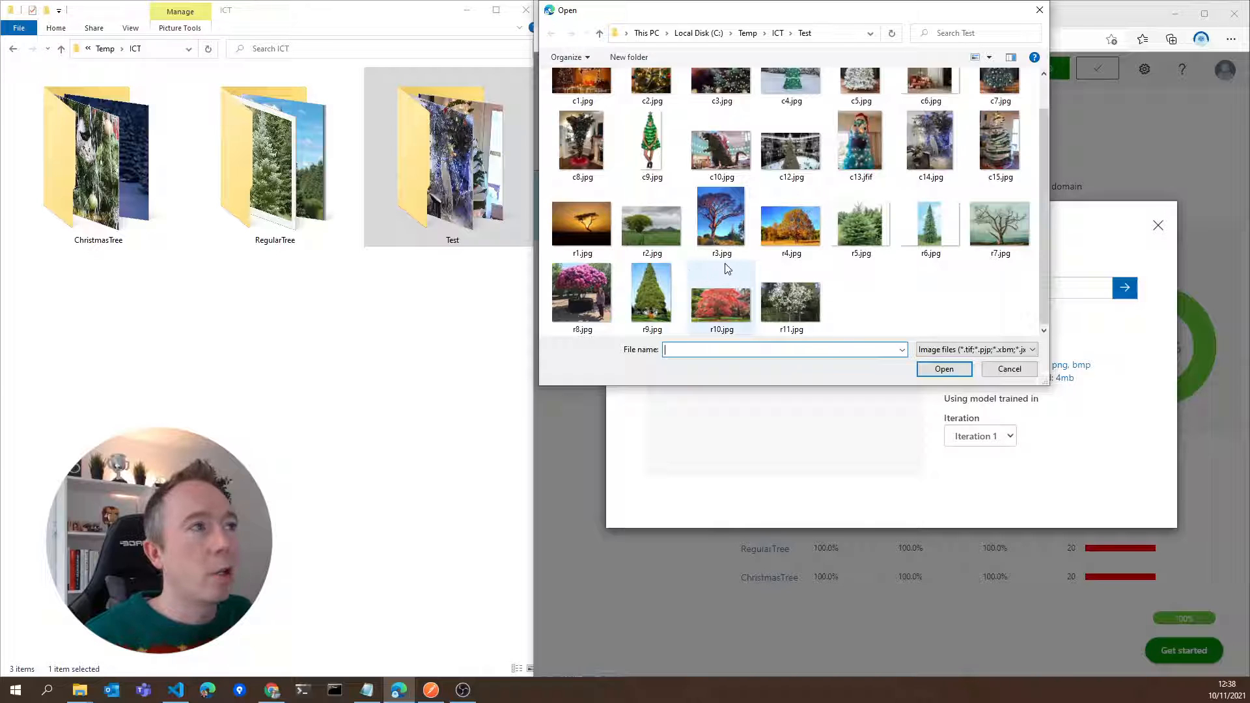
scroll(727, 268, up, 1)
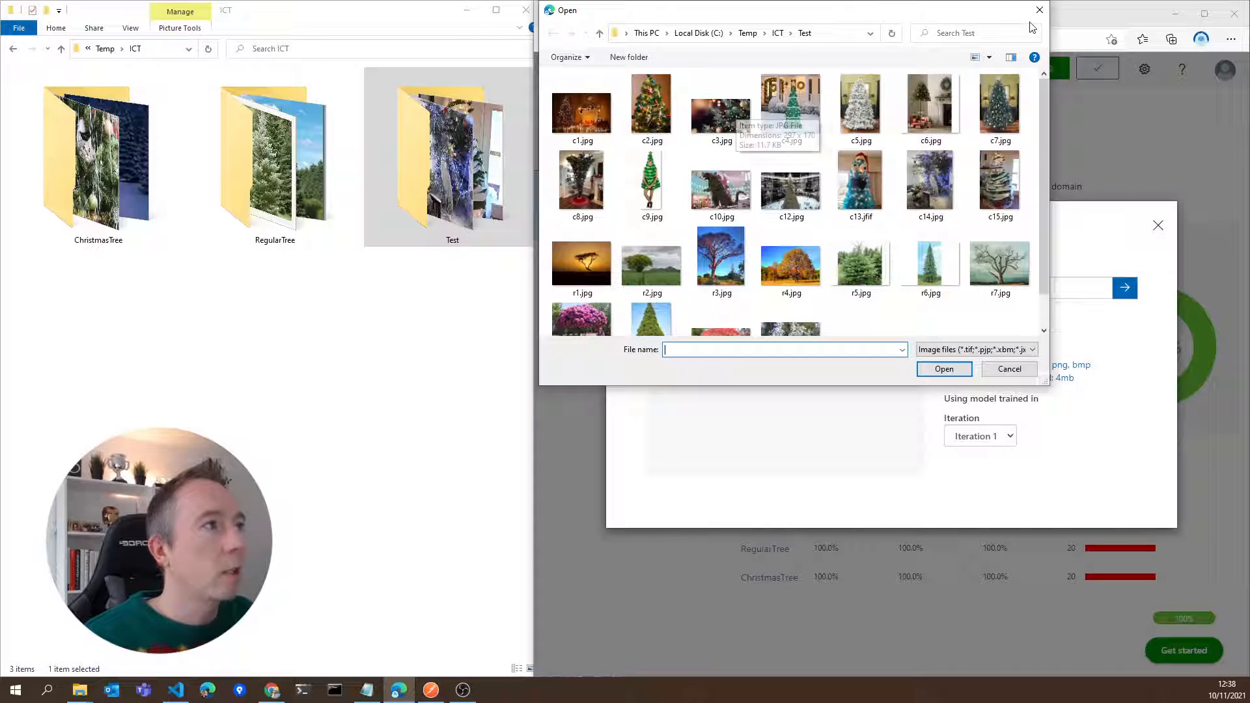
double_click(857, 179)
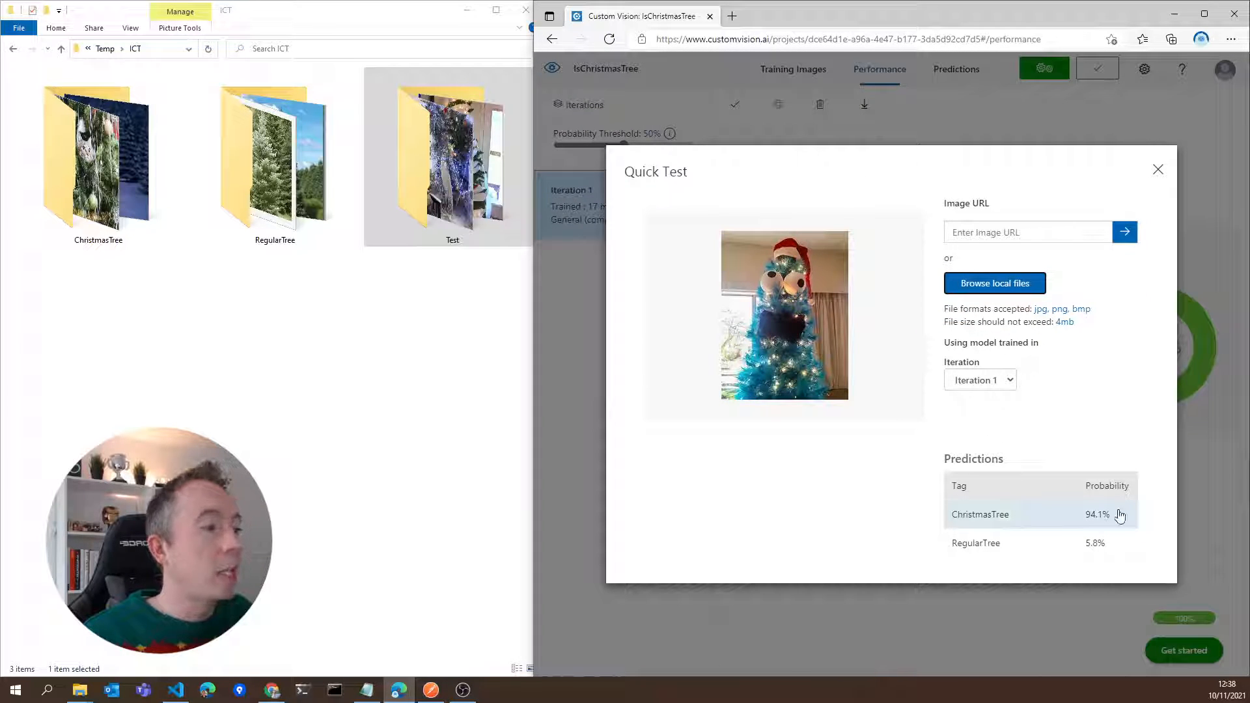
click(1156, 170)
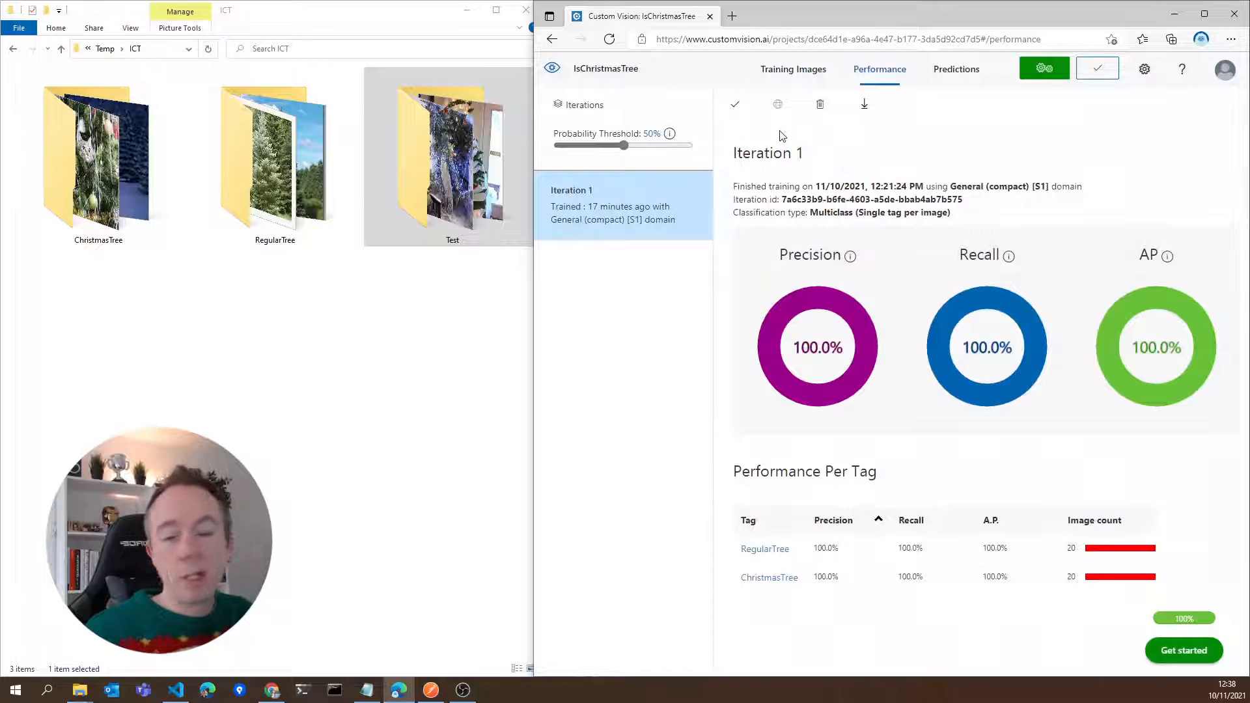
Publish Iteration 1 under the model name Iteration1 to the prediction resource IsCristmasTreeResource
click(735, 105)
click(823, 436)
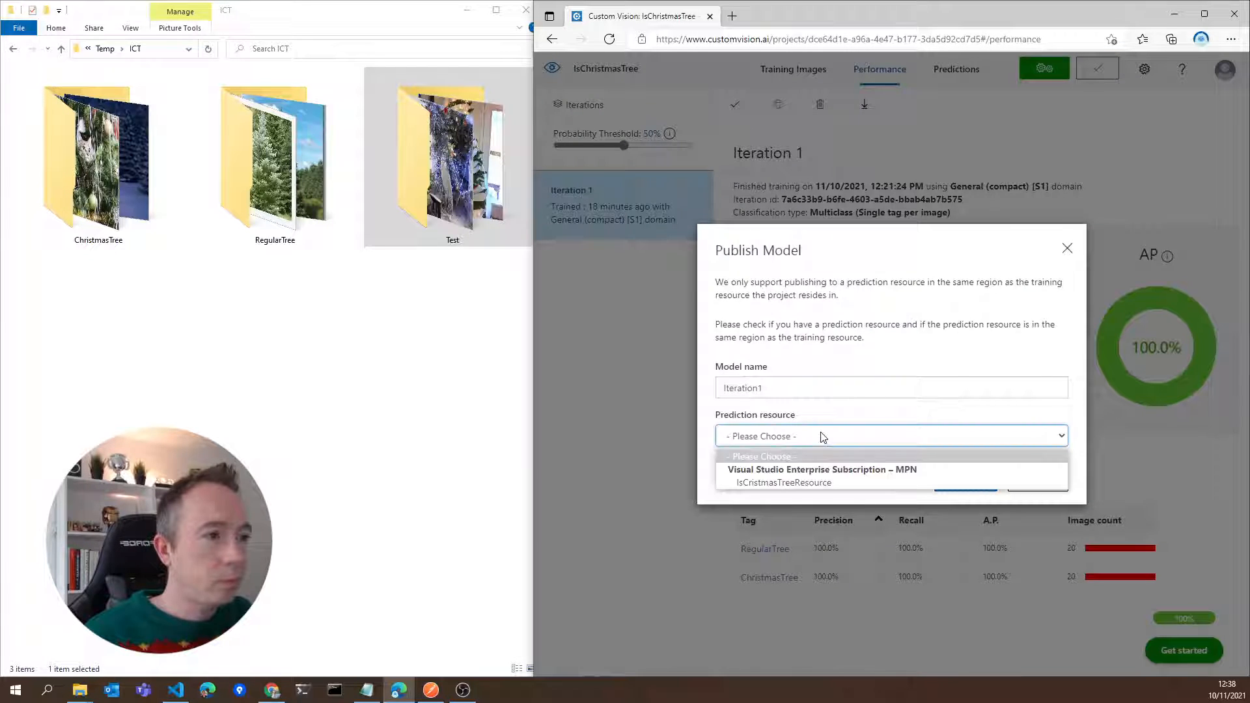
click(805, 483)
click(972, 481)
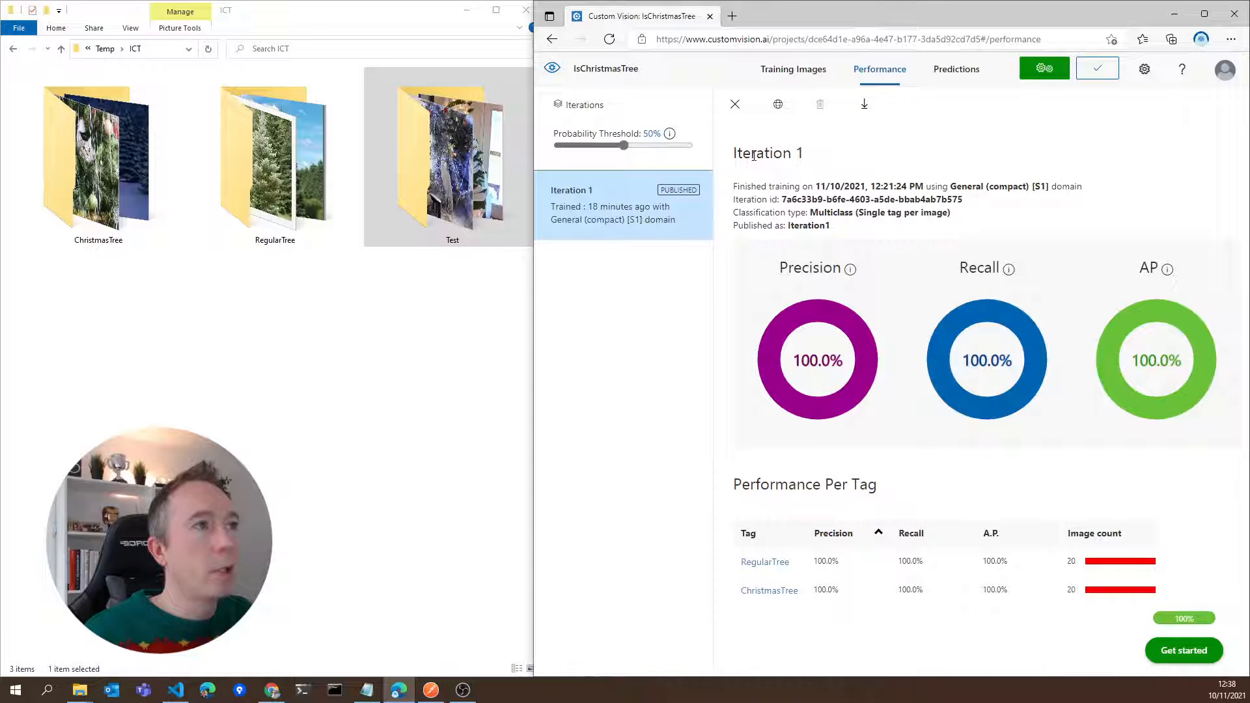
Open the Prediction API information of the published iteration and copy the endpoint URL for an image file
click(777, 104)
click(912, 305)
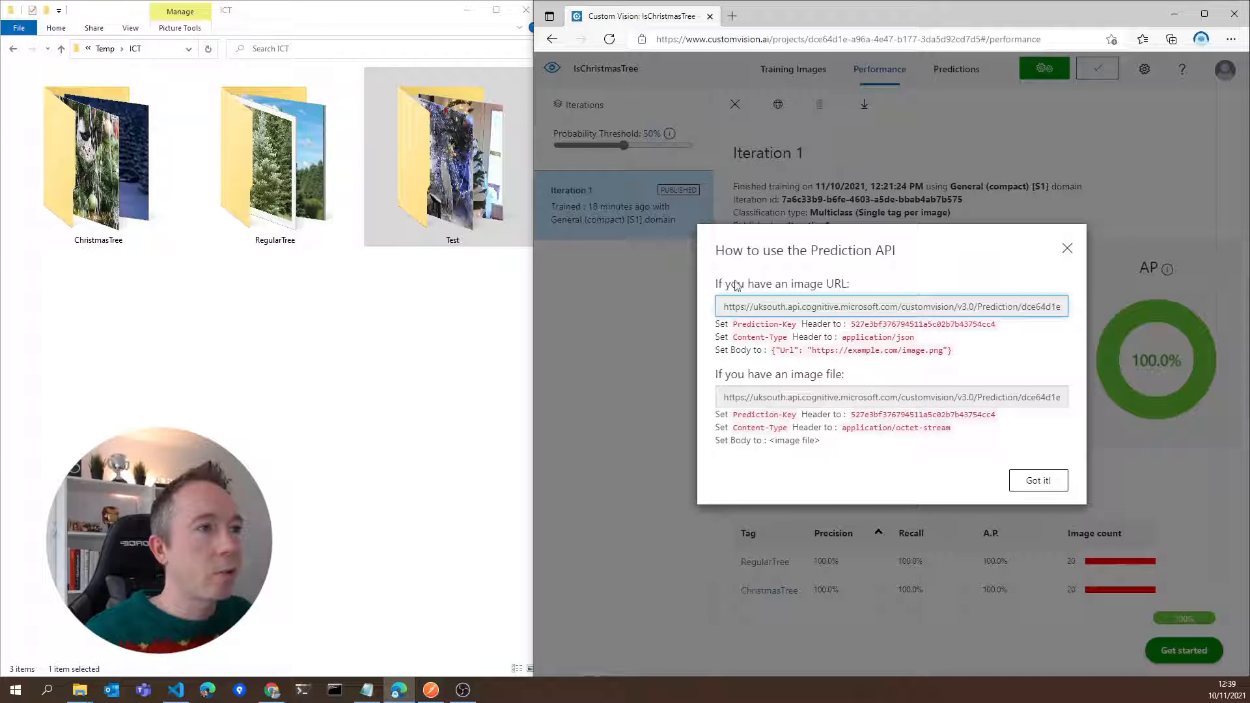
drag(724, 284, 873, 287)
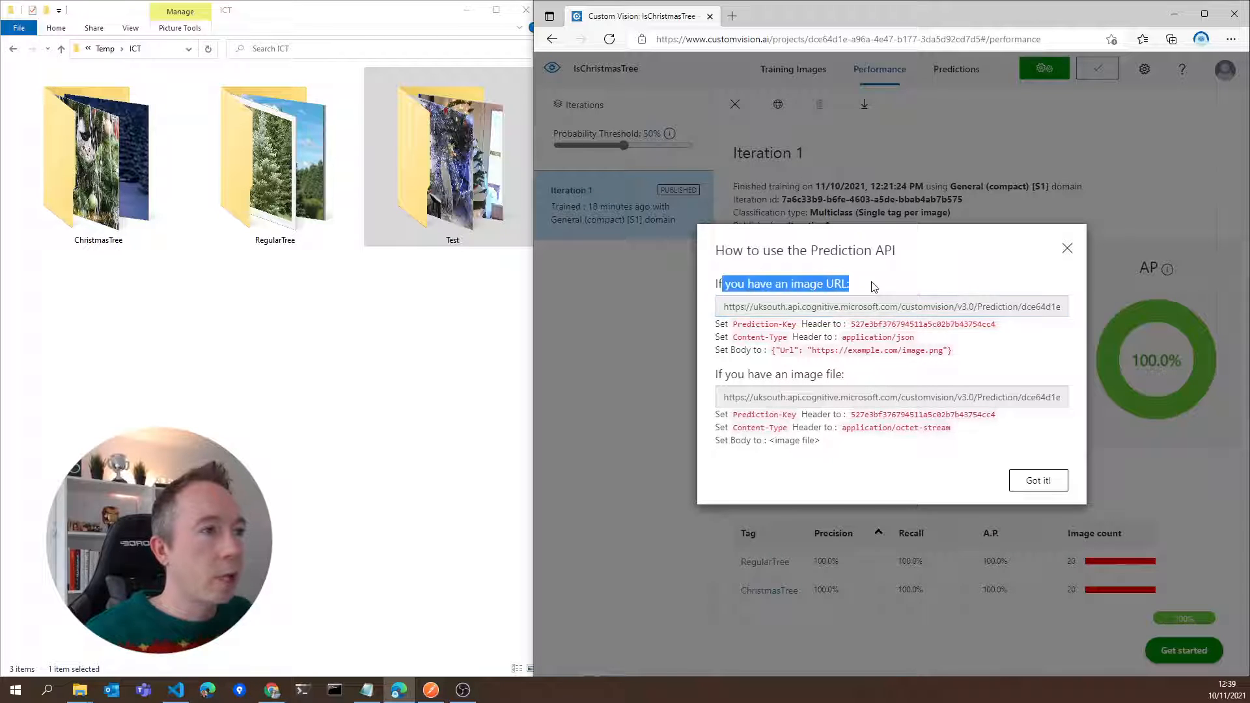
double_click(871, 405)
triple_click(724, 395)
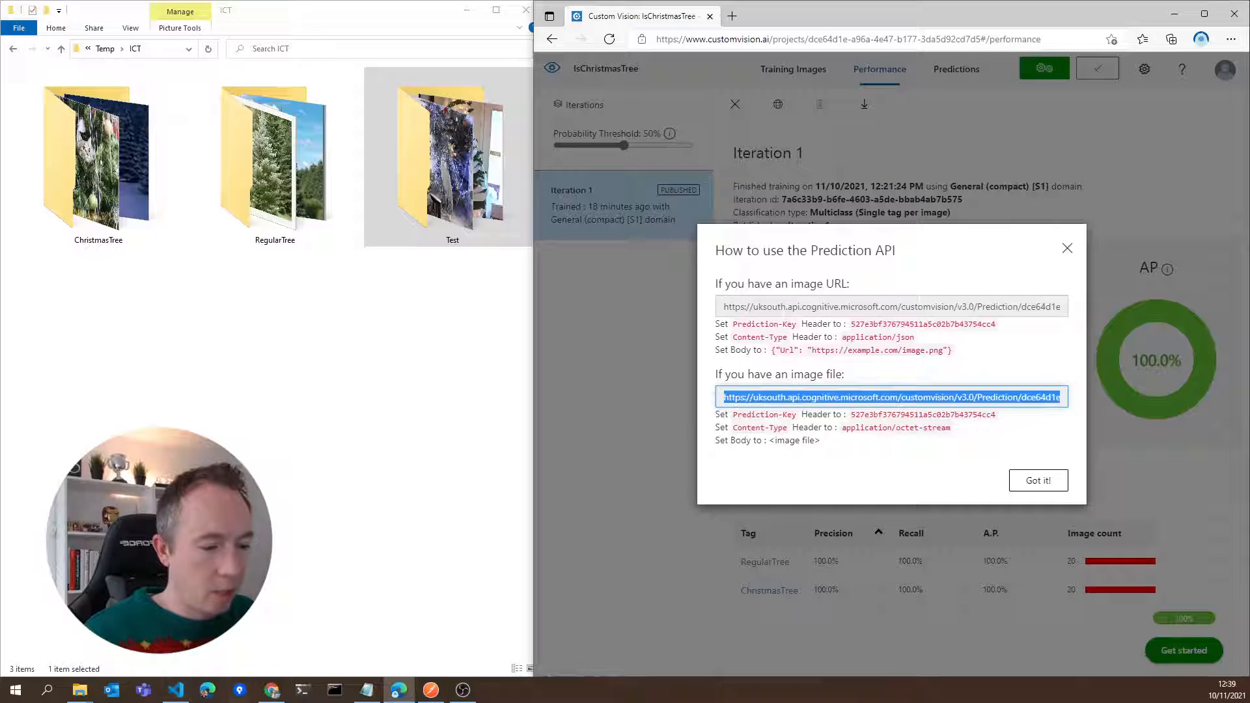
Switch to Postman, open New Request, set its method to POST and enter the copied image-file endpoint as the request URL
click(431, 689)
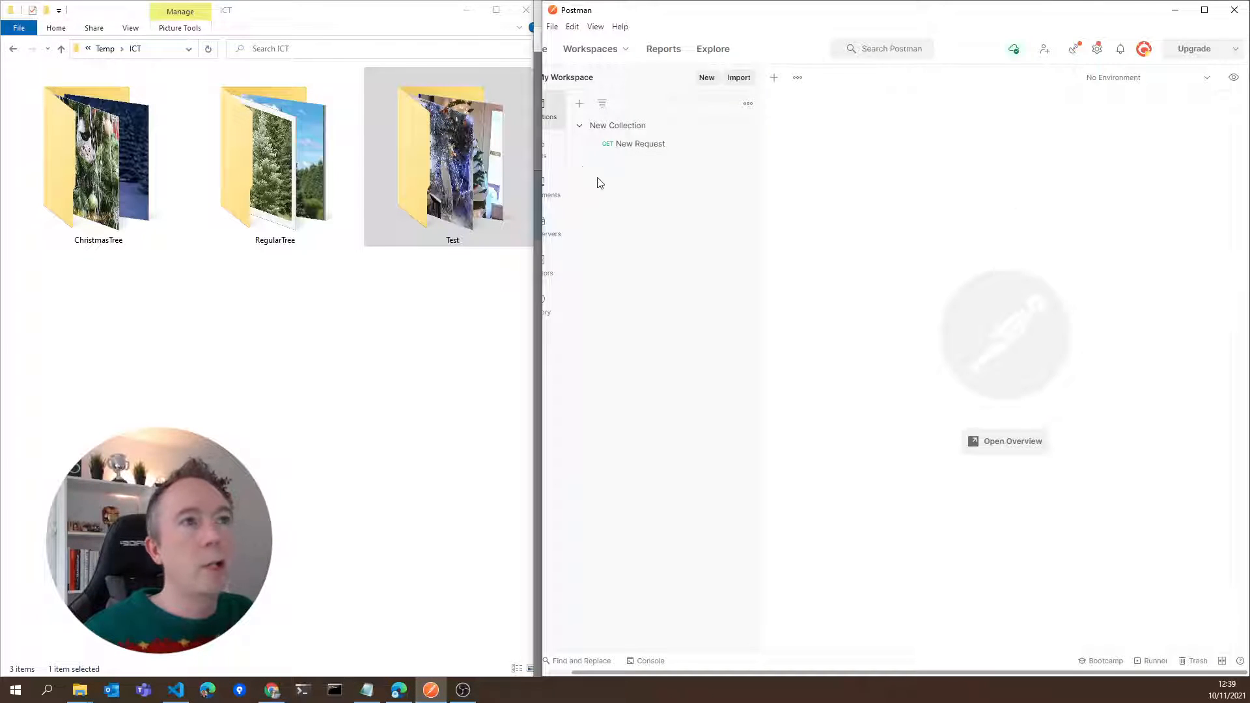
click(644, 148)
click(797, 145)
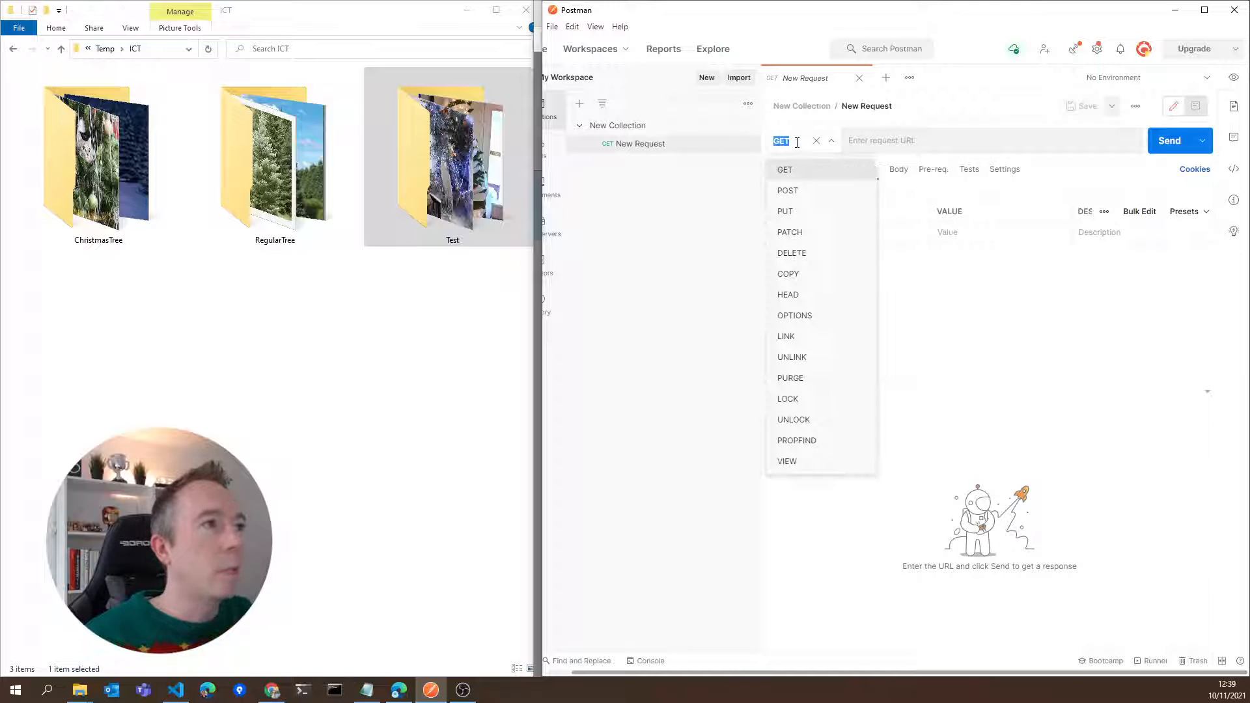
click(784, 190)
click(944, 140)
text(https://uksouth.api.cognitive.microsoft.com/customvision/v3.0/Prediction/dce64d1e-a96a-4e47-b177-3da5d92cd7d5/classify/iterations/Iteration1/image)
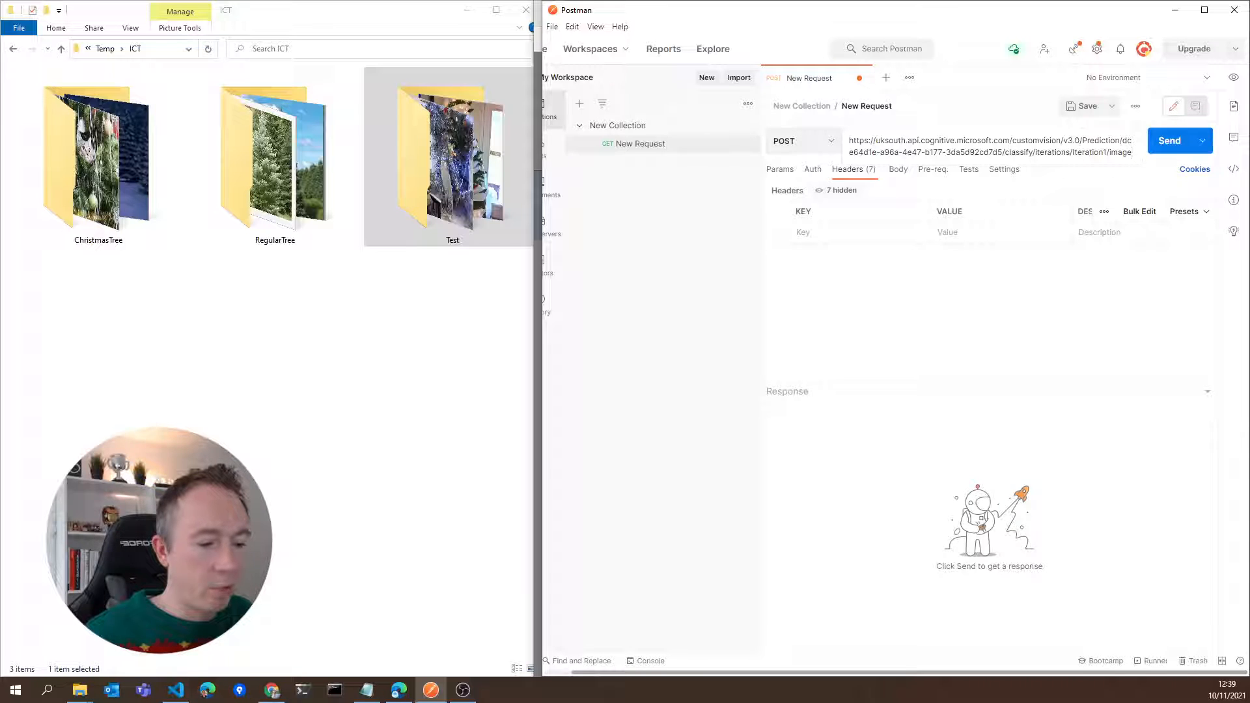
Return to the Prediction API information in Custom Vision and copy the Prediction-Key header value for an image file
key(alt+Tab)
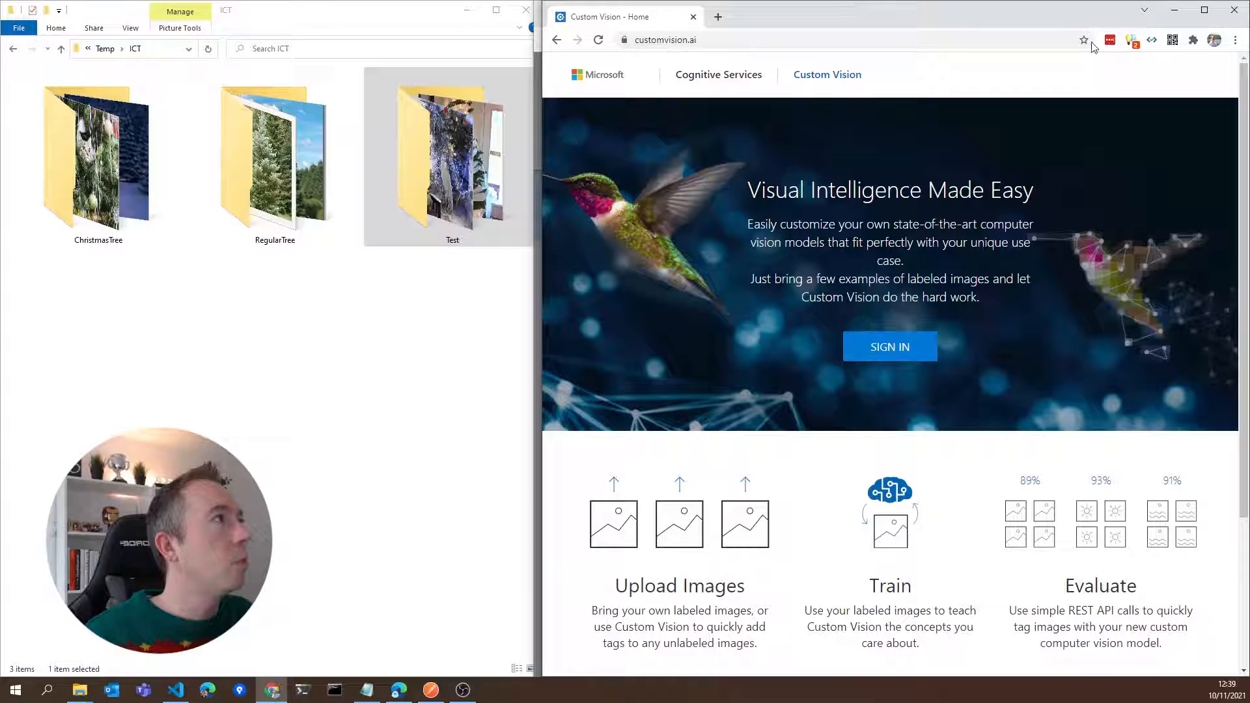
click(1173, 10)
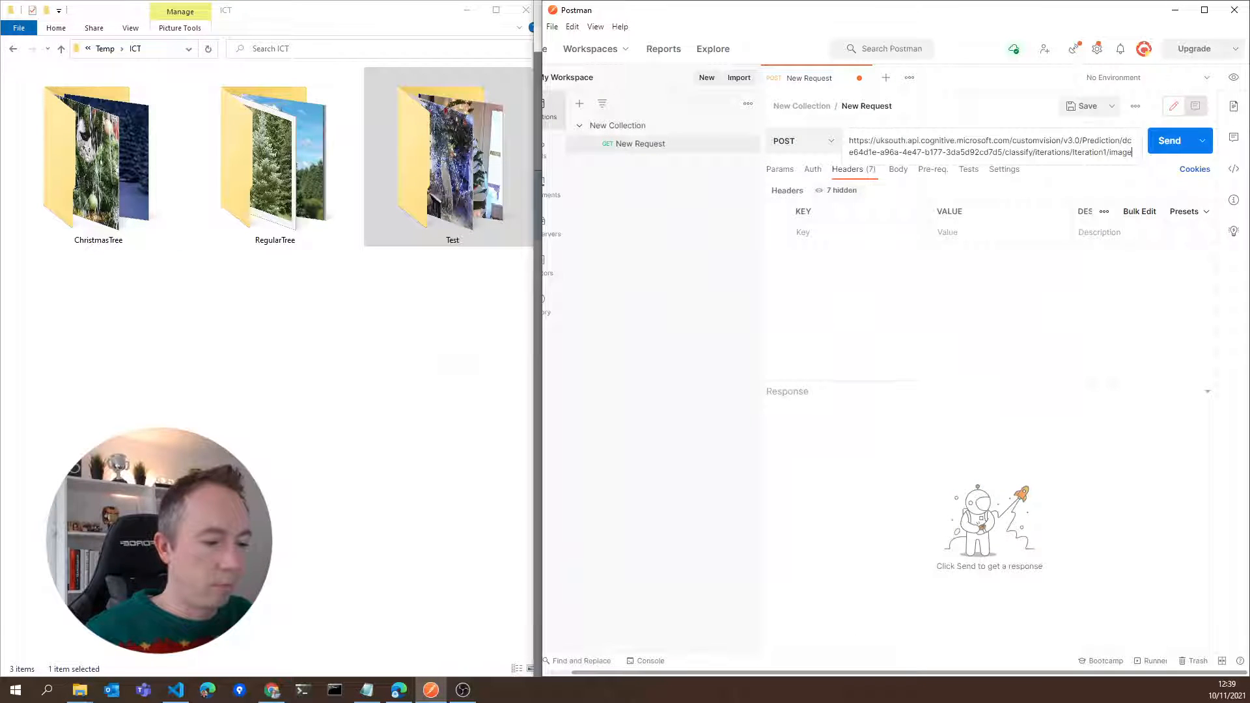
key(alt+Tab)
drag(797, 414, 729, 415)
click(912, 412)
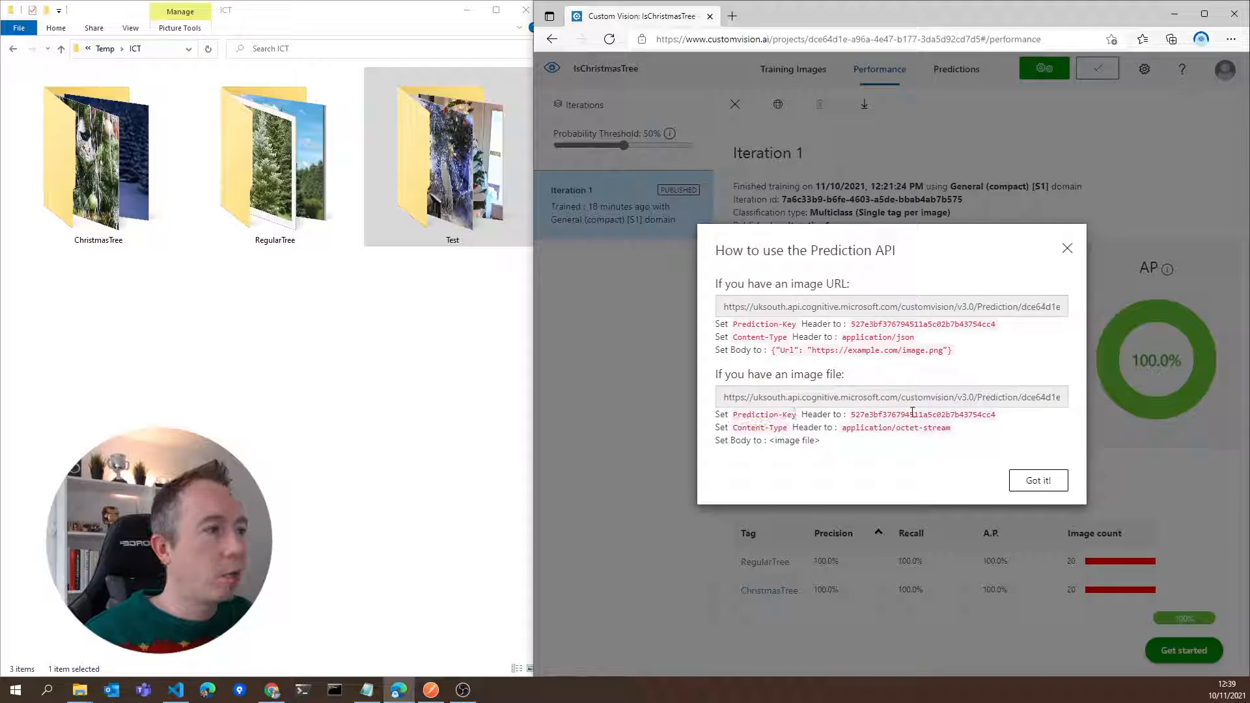
double_click(912, 412)
key(ctrl+c)
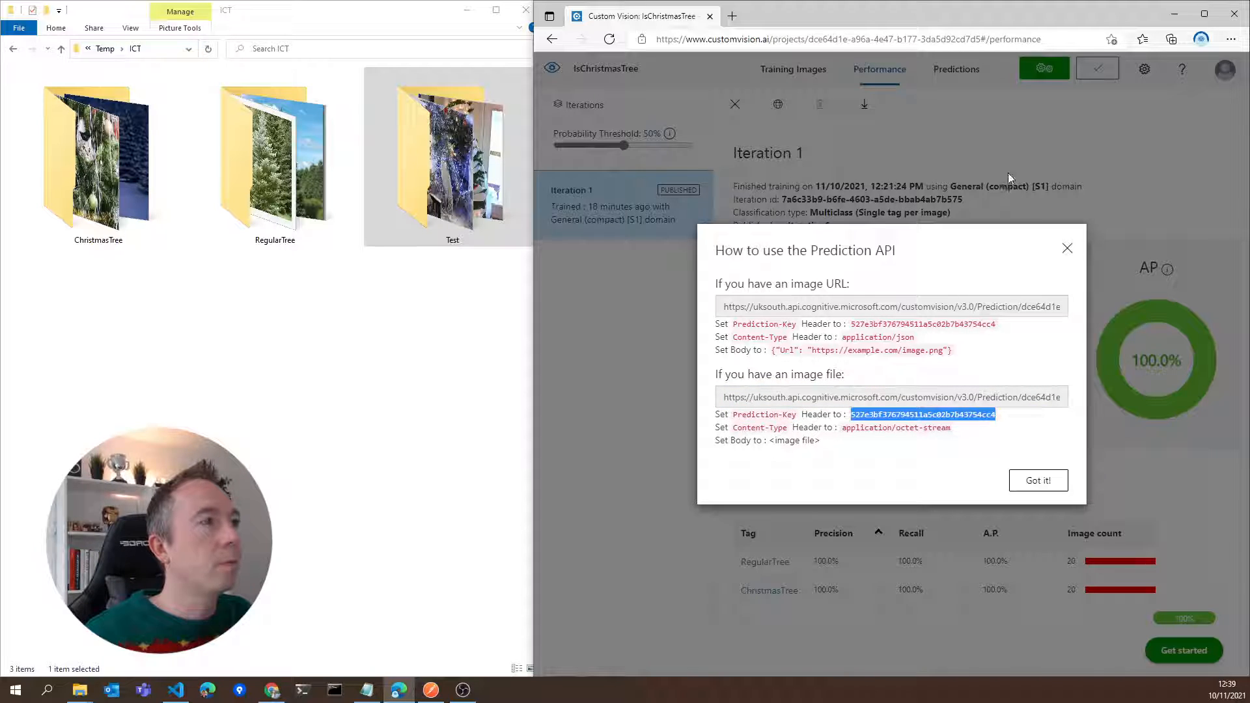
Add a Prediction-Key header to the POST request in Postman and paste the copied API key as its value
click(431, 689)
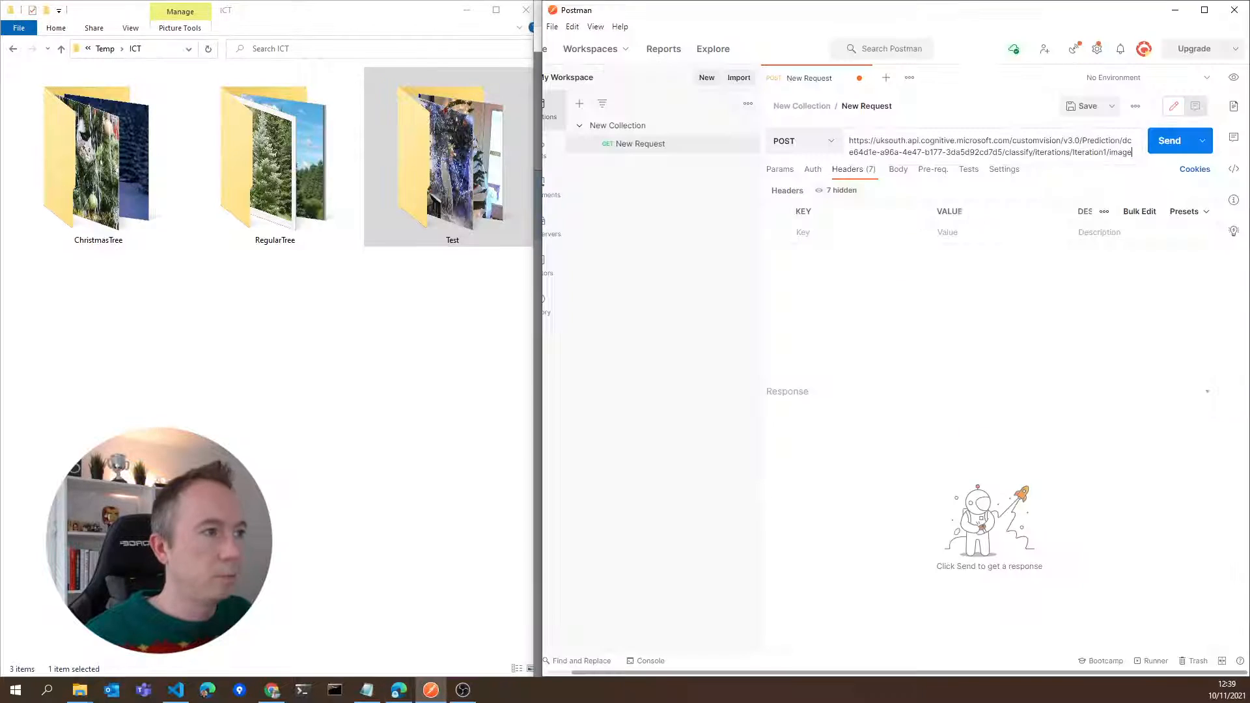
click(824, 232)
text(P)
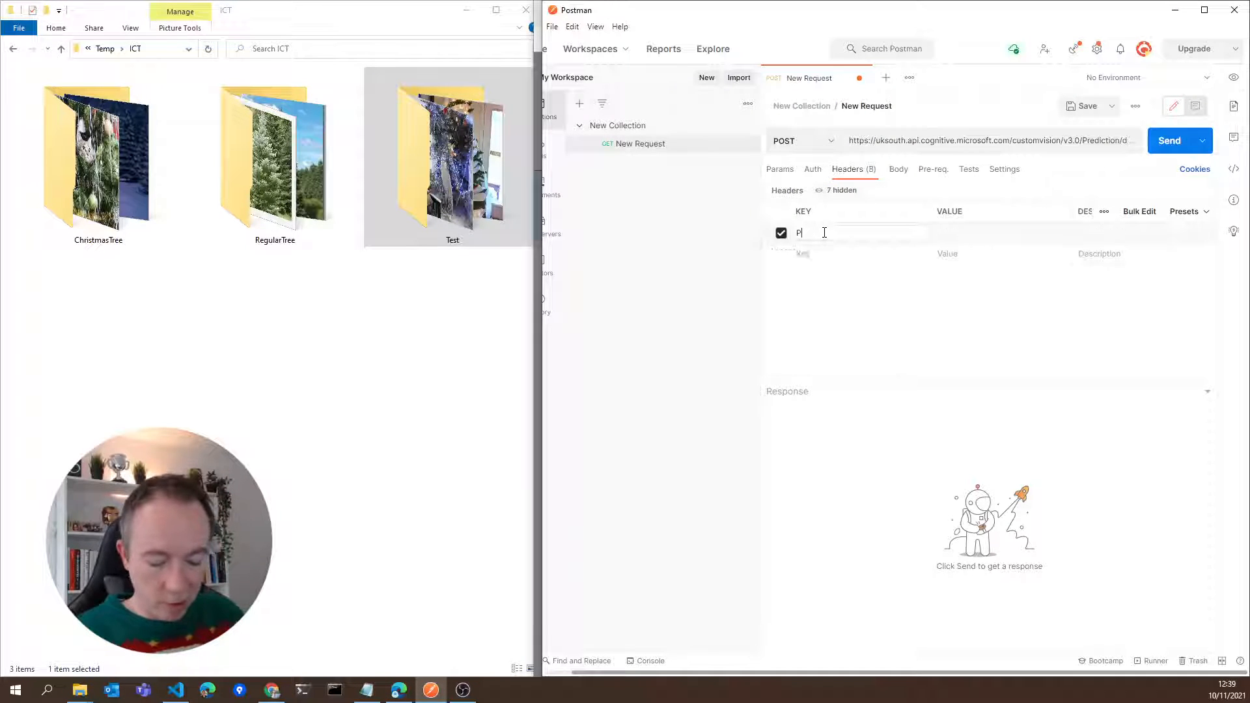
text(rediction-Key)
key(ctrl+v)
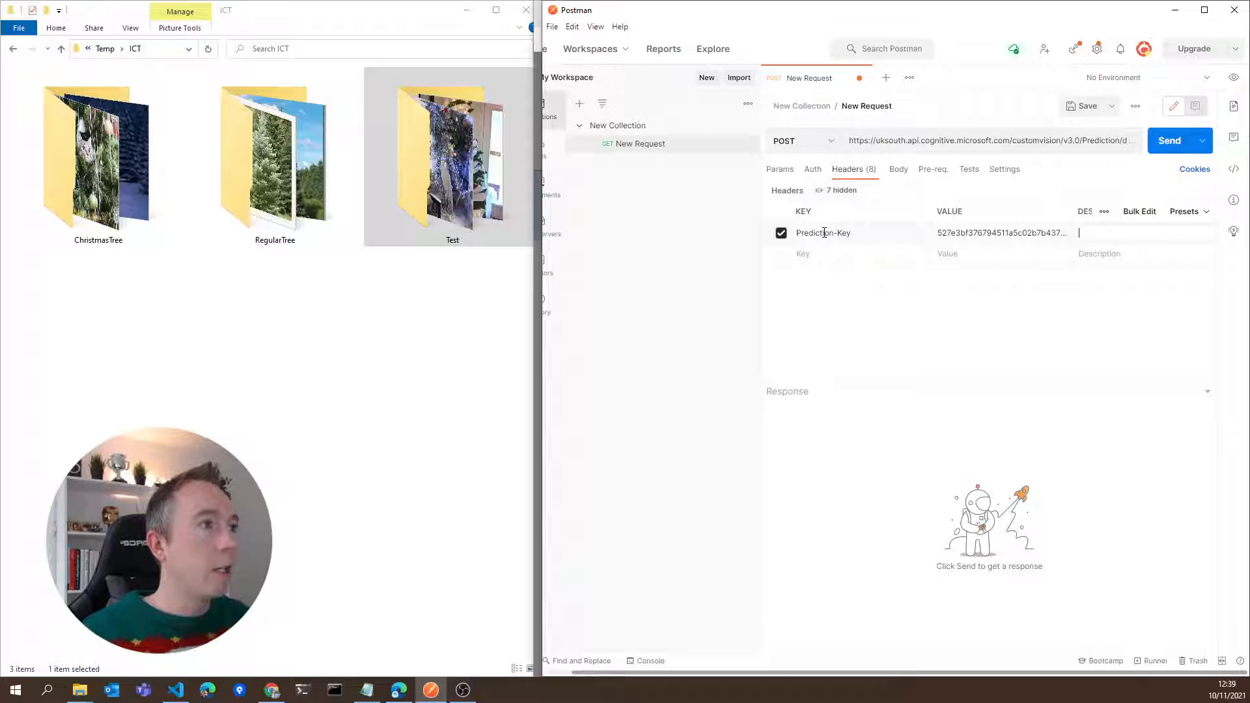
Add a Content-Type key as a second header of the POST request, ready to receive its value
text(Content)
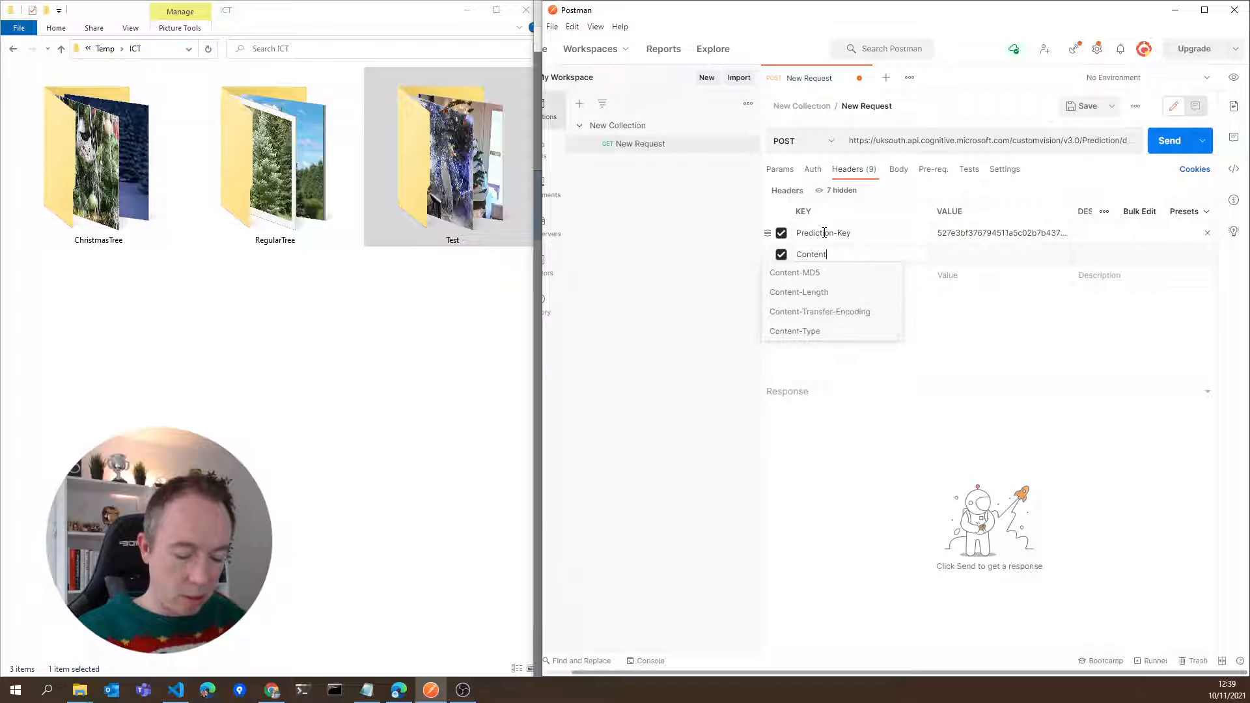
text(-Type)
click(1048, 255)
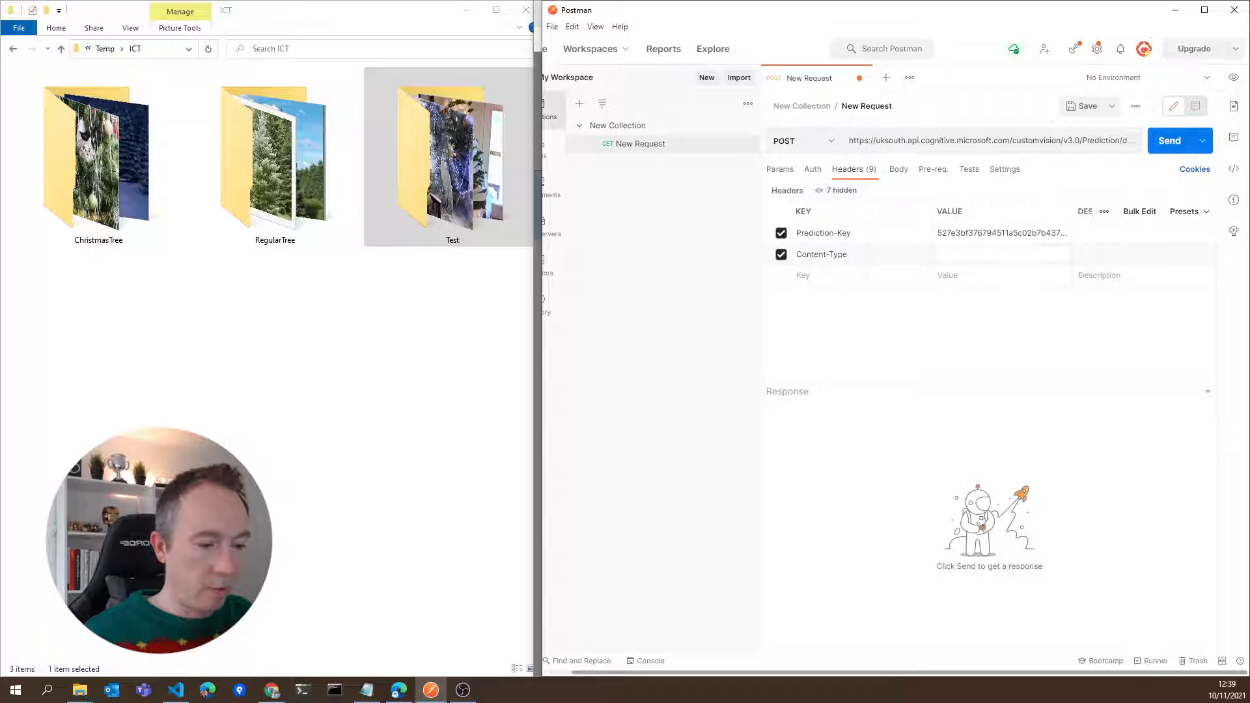
Copy the image-file Content-Type value application/octet-stream from Custom Vision's Prediction API information and paste it as the Content-Type header value in Postman
key(alt+Tab)
key(alt+space)
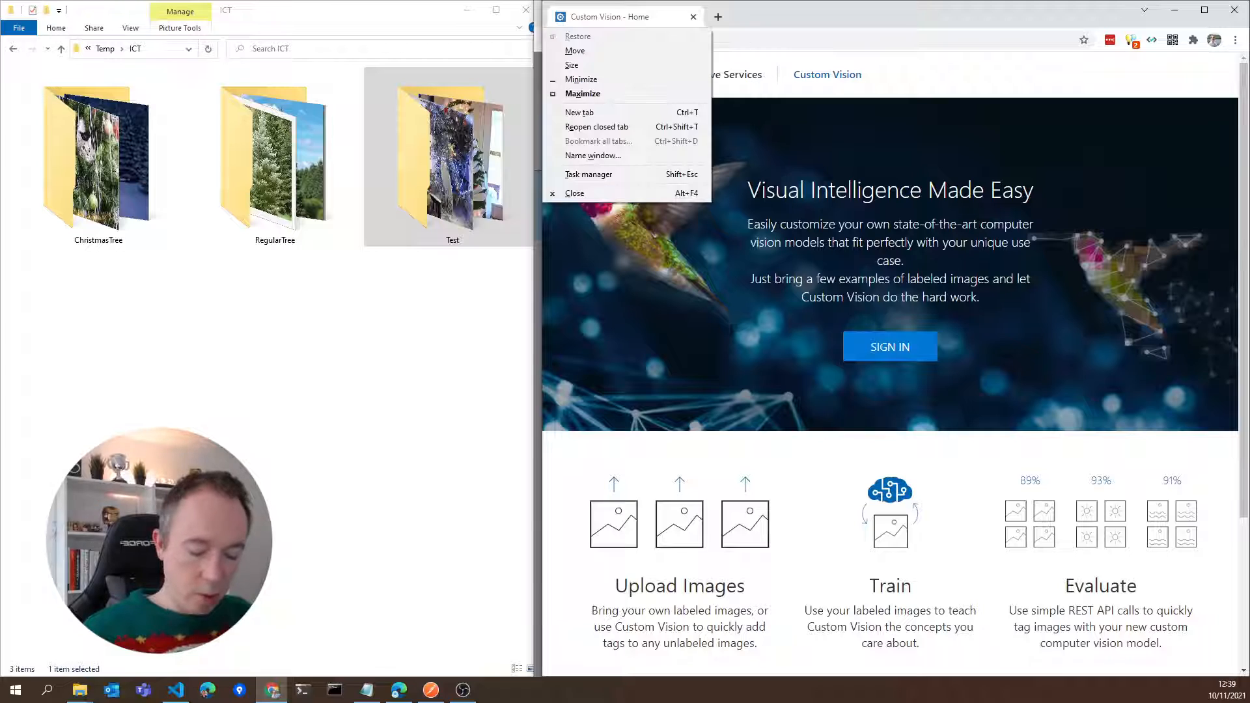
key(alt+Tab)
key(alt+Tab)
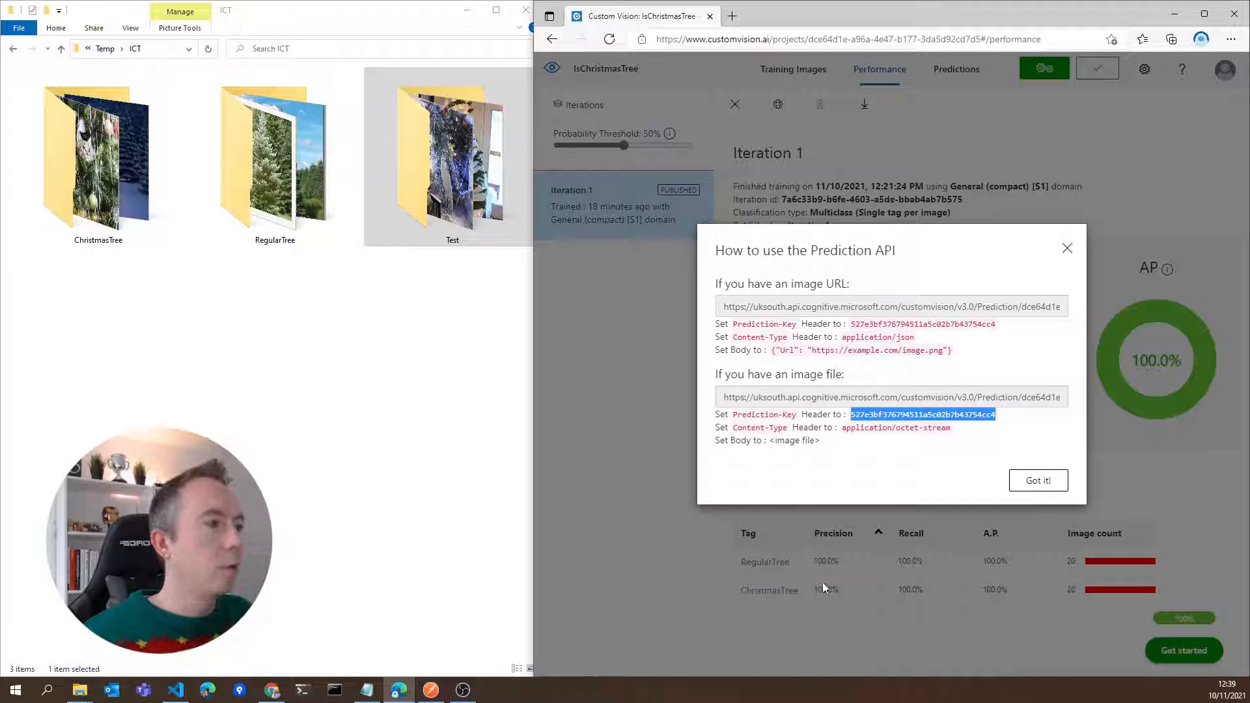
drag(845, 429, 954, 435)
key(ctrl+c)
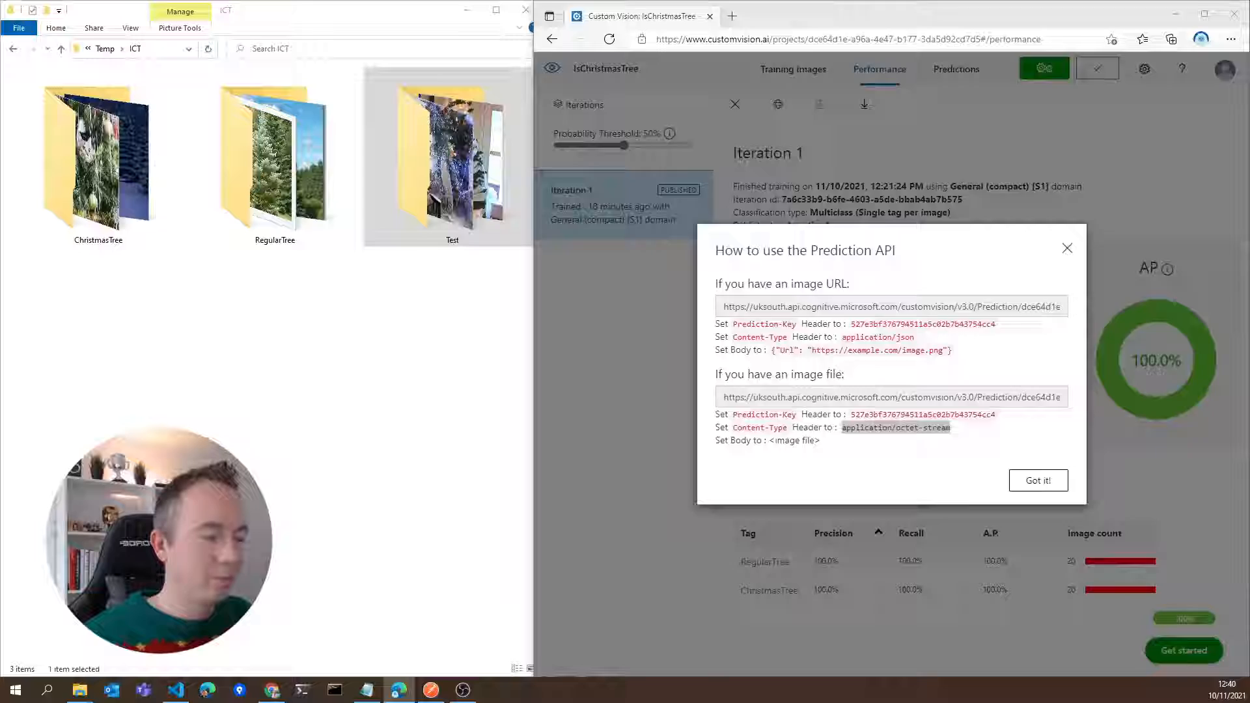
key(alt+Tab)
click(986, 259)
key(ctrl+v)
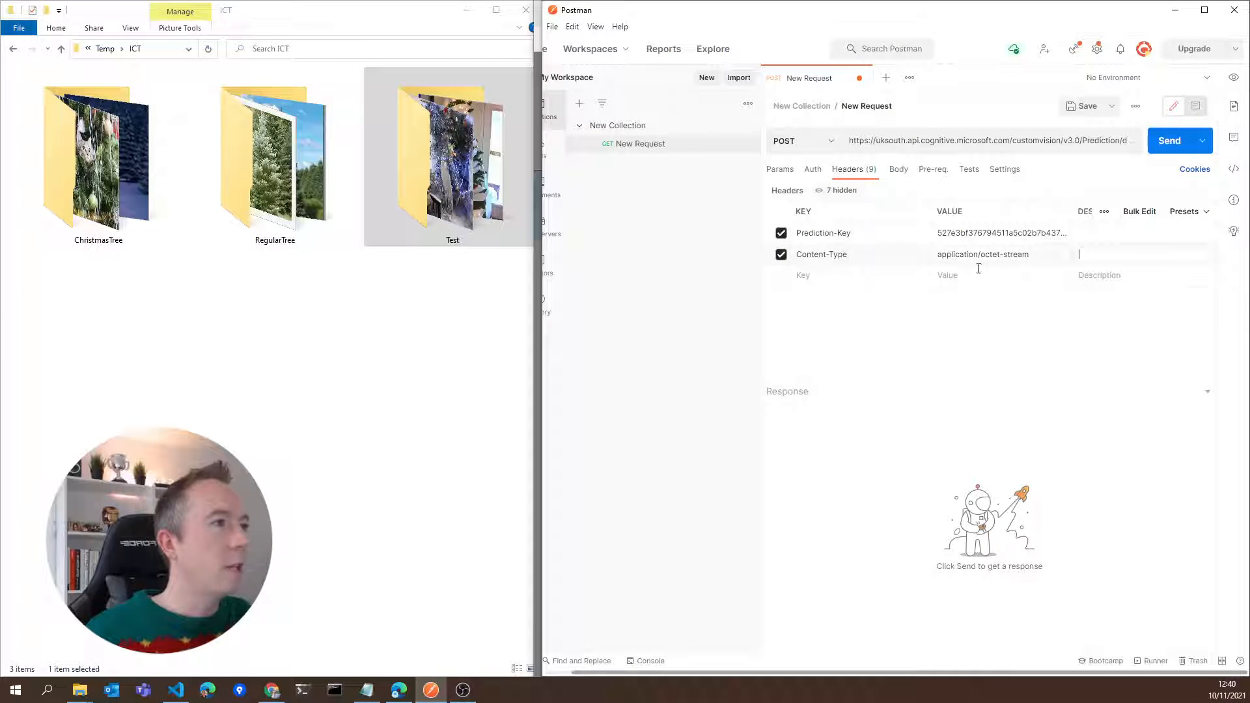
Set the request body to binary and attach c4.jpg from the Test folder
click(900, 172)
click(792, 194)
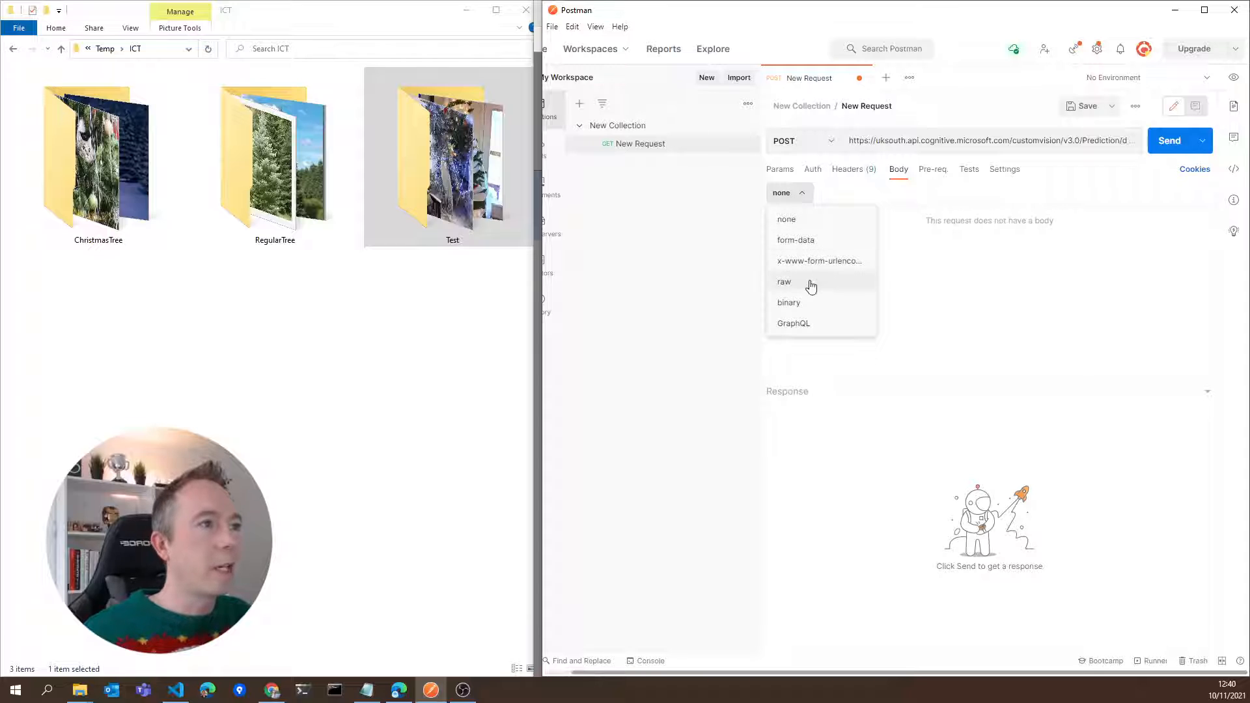
click(815, 301)
click(796, 217)
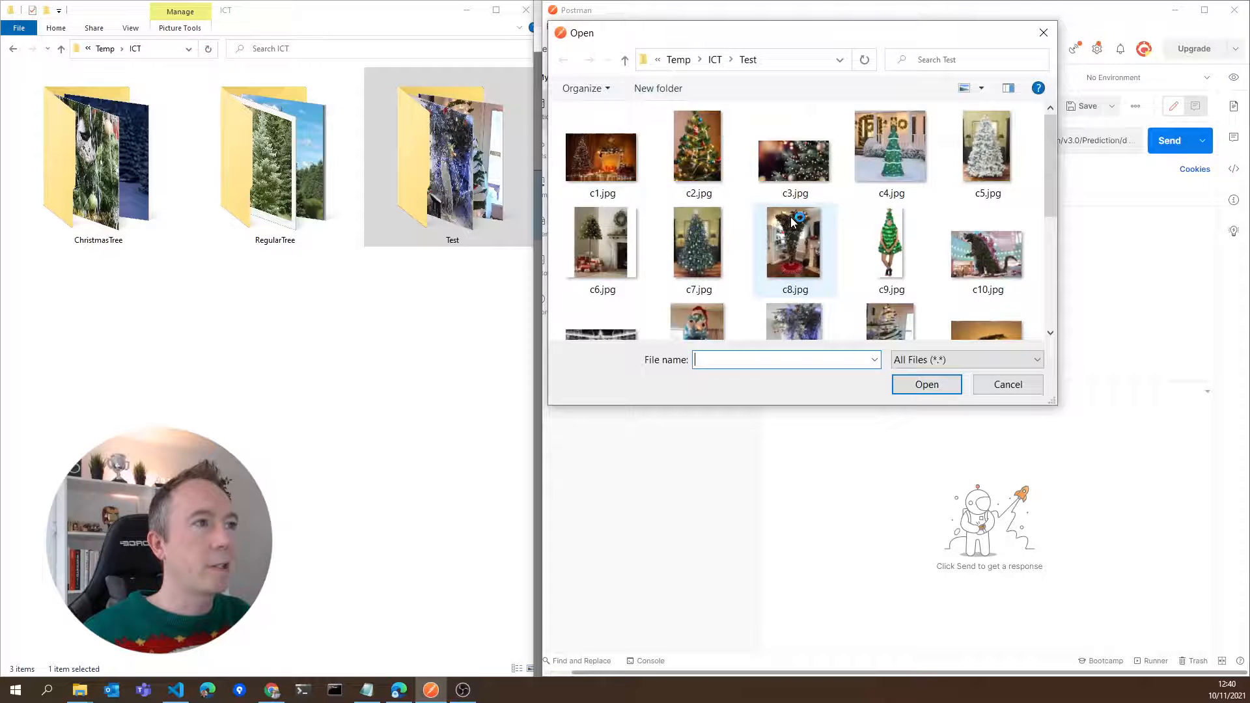
click(901, 151)
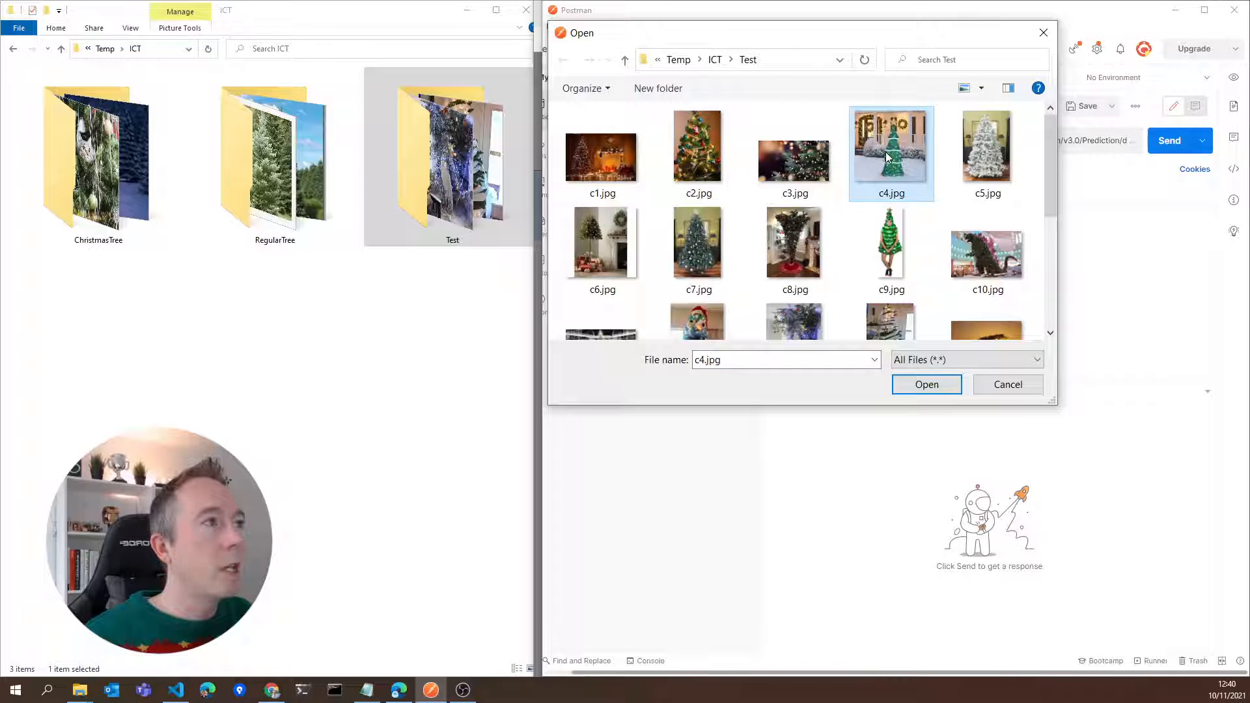
double_click(889, 157)
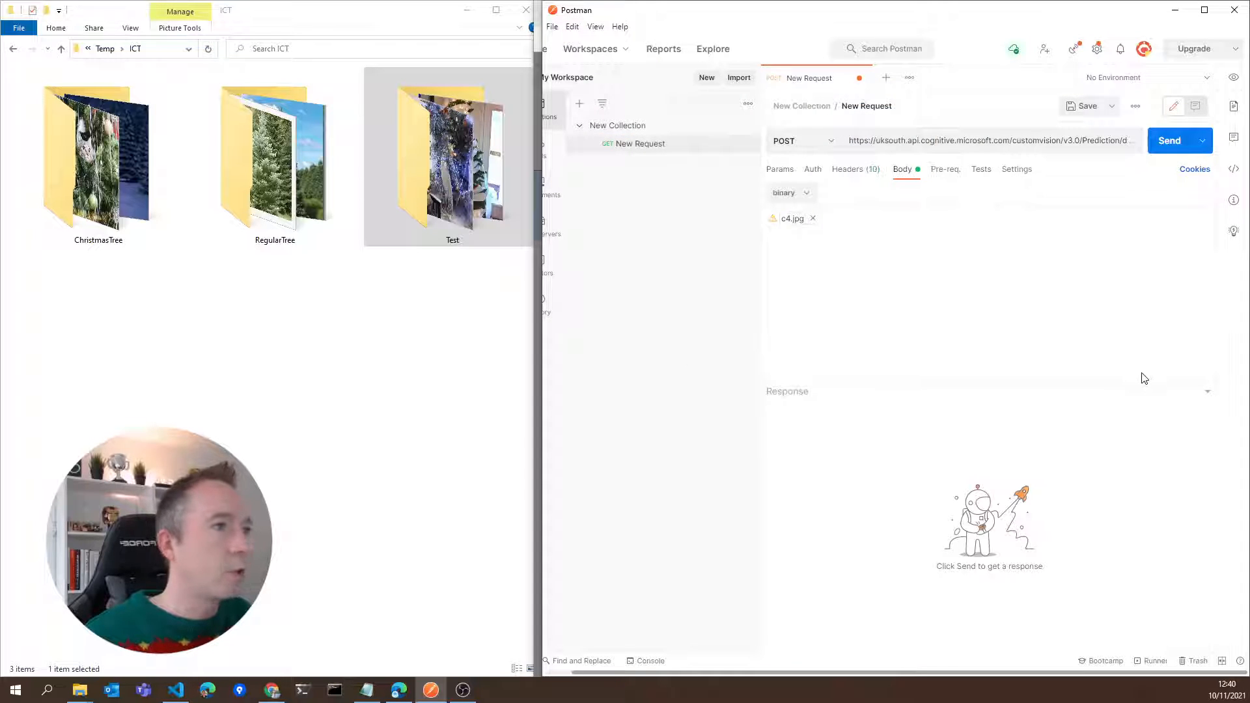
Send the request and check the probability and tag name of the ChristmasTree prediction in the response
click(1179, 140)
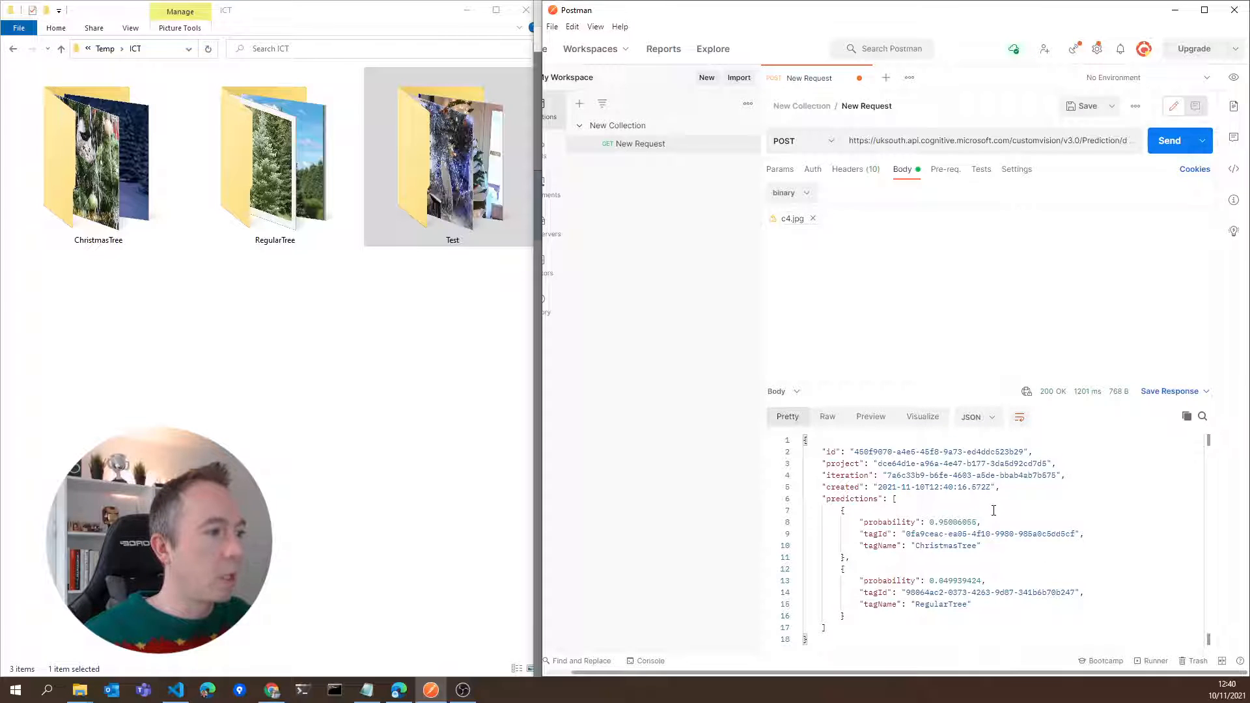
drag(931, 522, 981, 546)
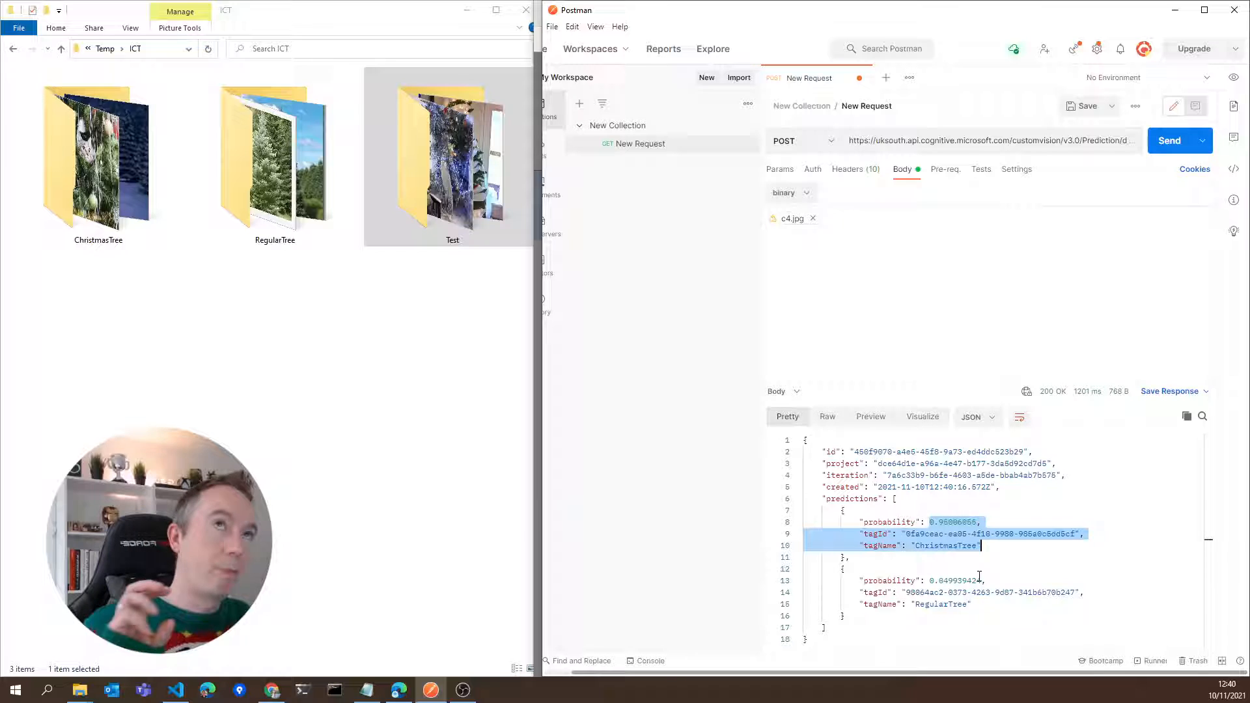
click(976, 545)
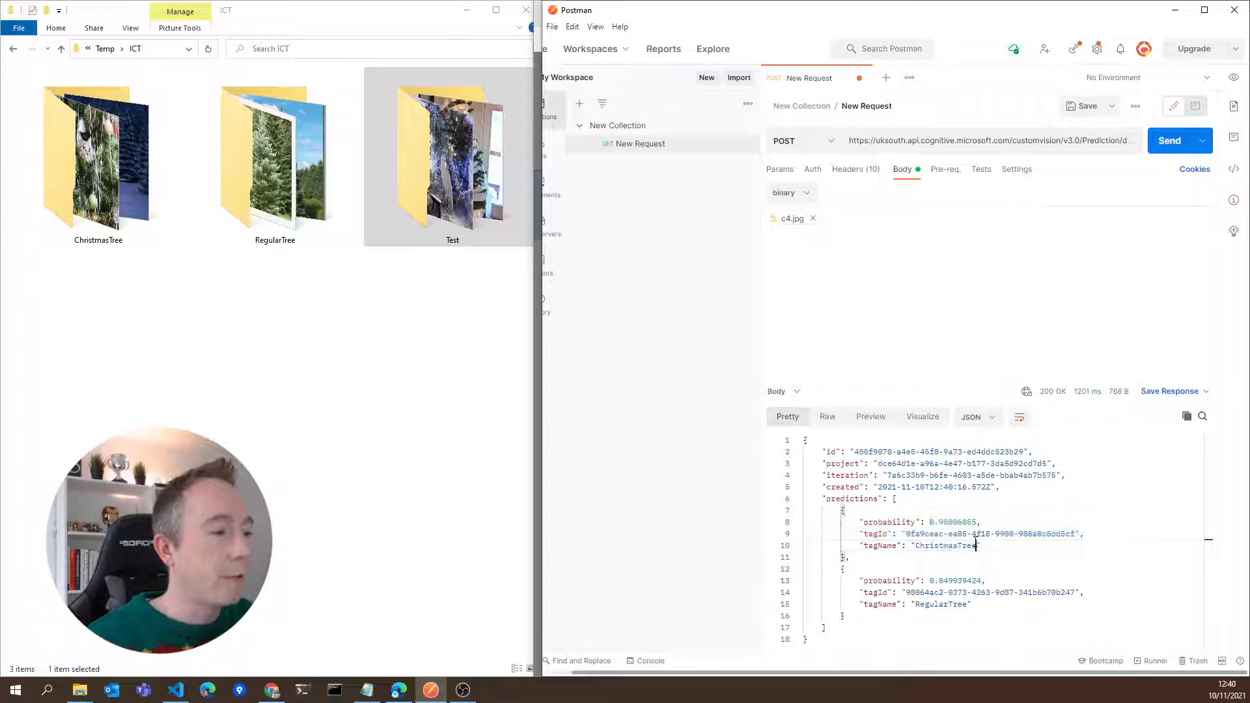
drag(936, 522, 971, 534)
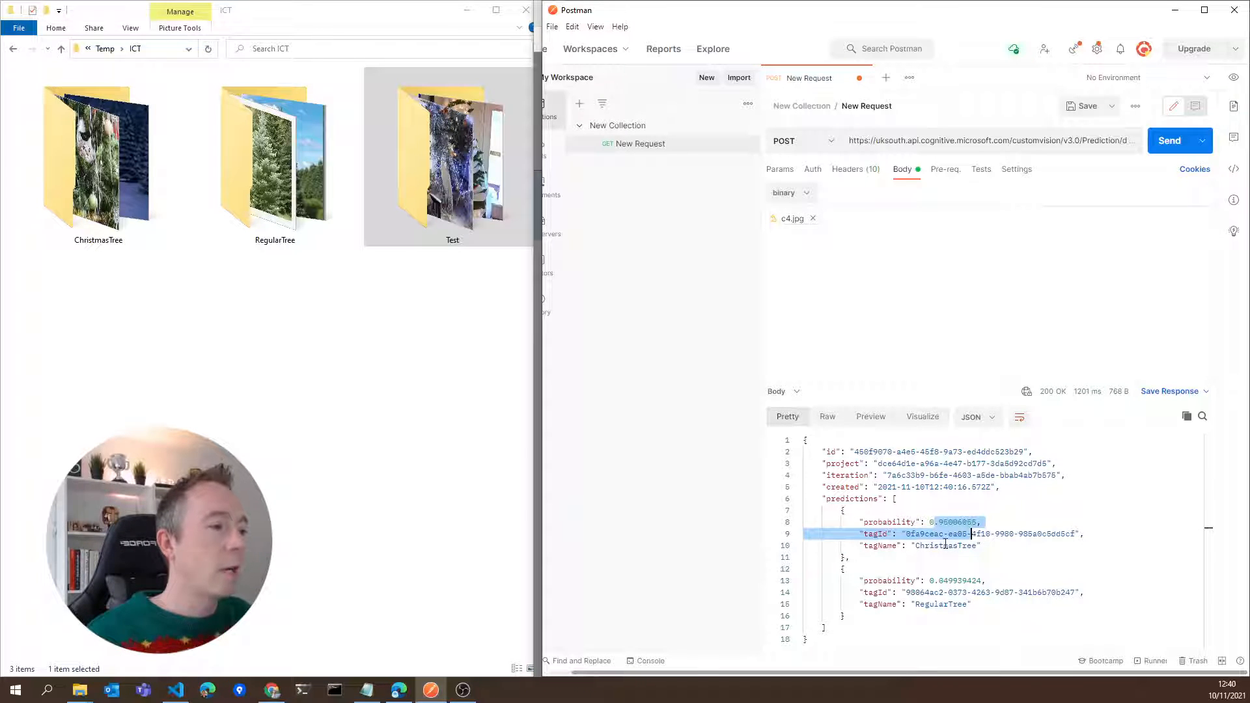
click(943, 545)
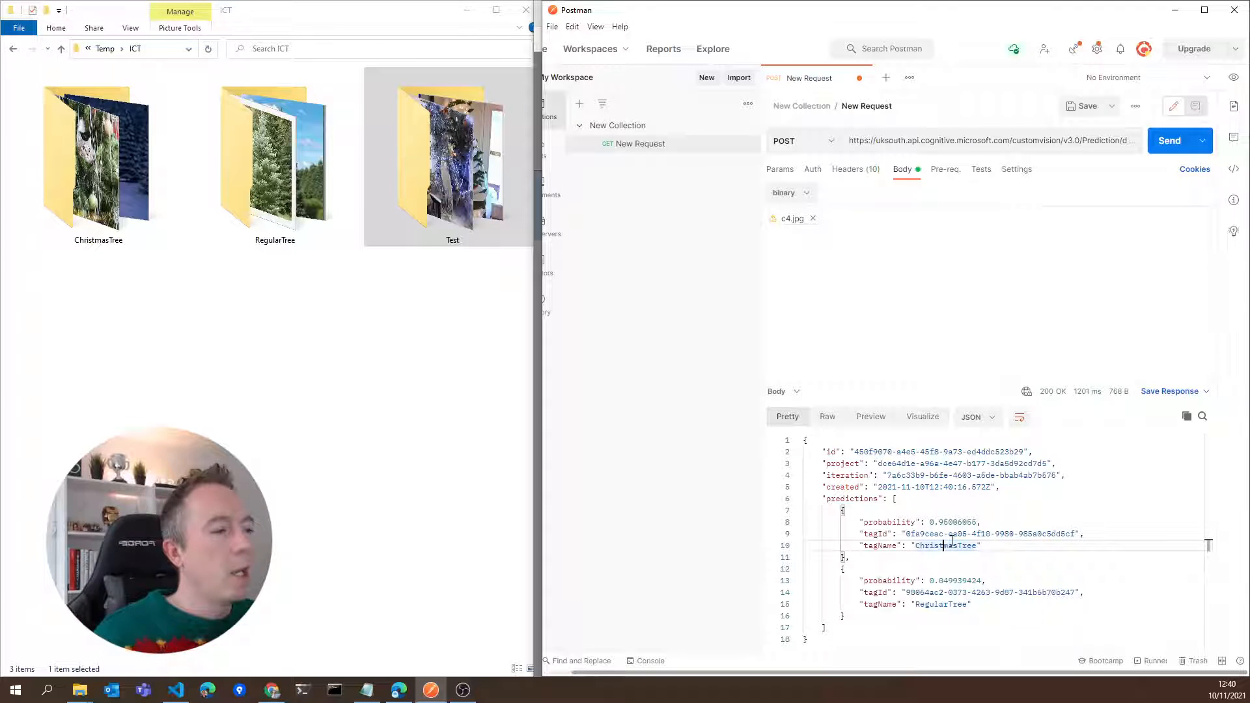
click(943, 523)
drag(939, 522, 948, 523)
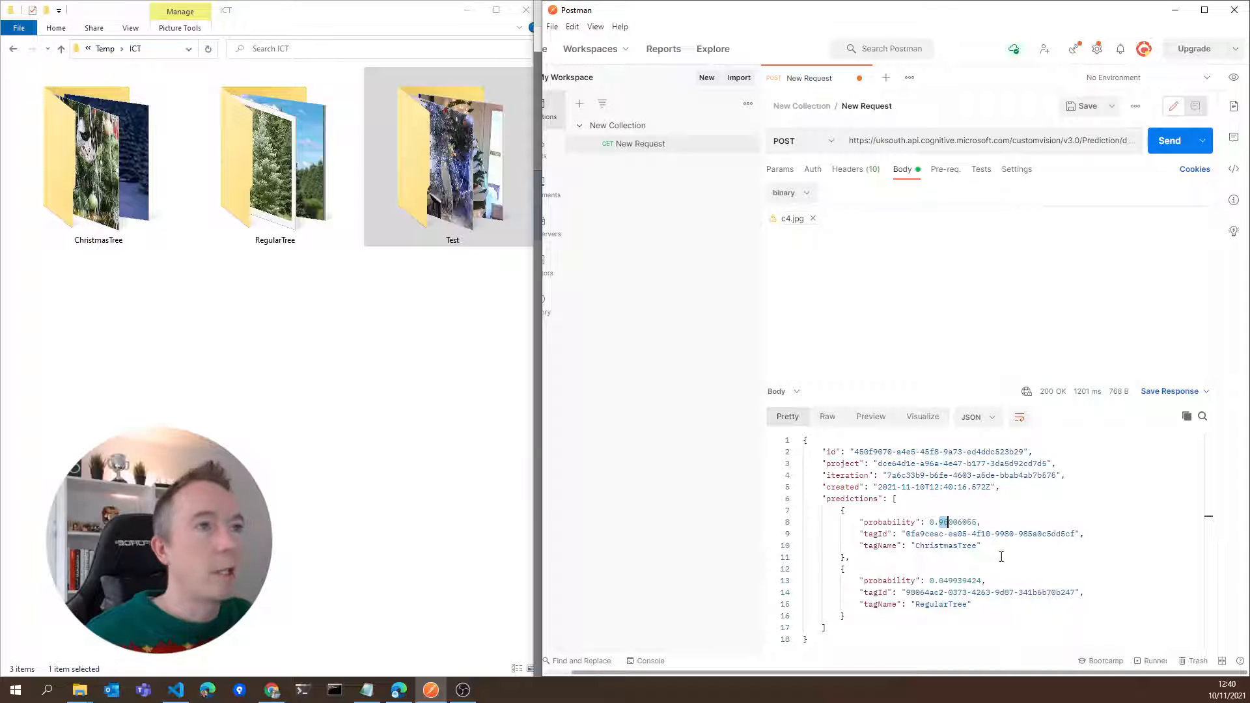
Copy the request URL from Postman and paste it into the empty url value of the $.ajax call in index.html in Visual Studio Code
double_click(971, 140)
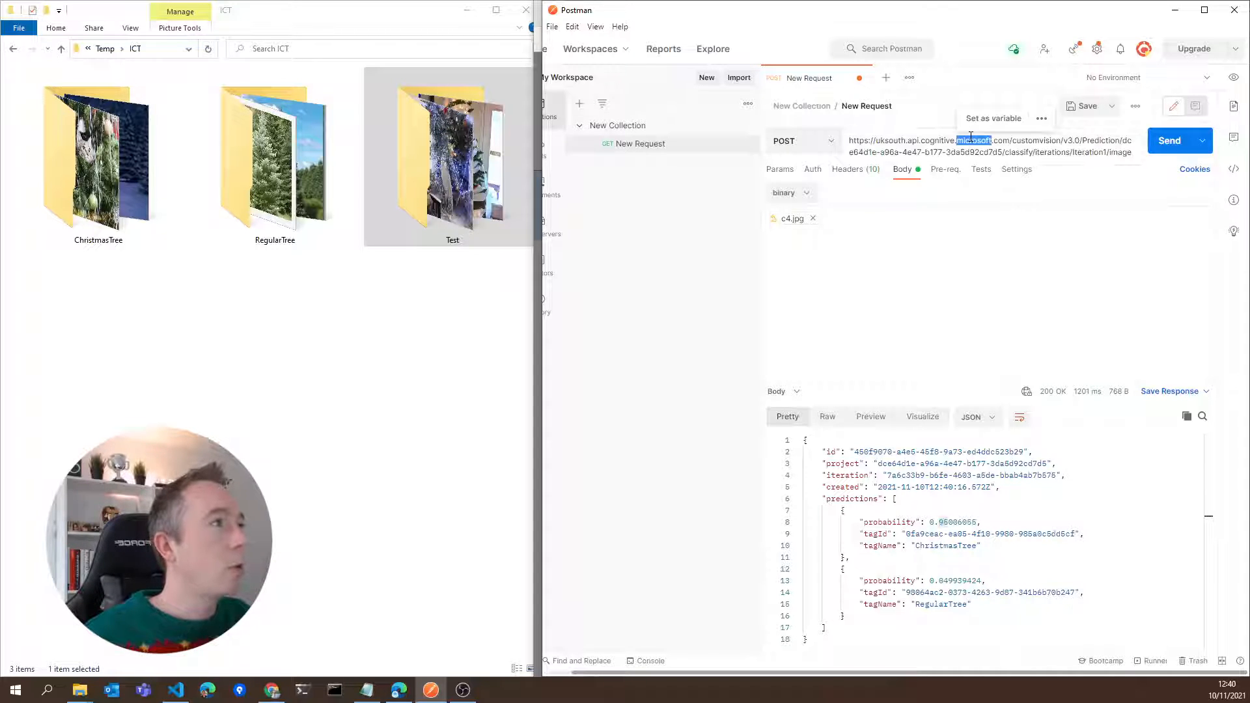
key(ctrl+a)
key(ctrl+c)
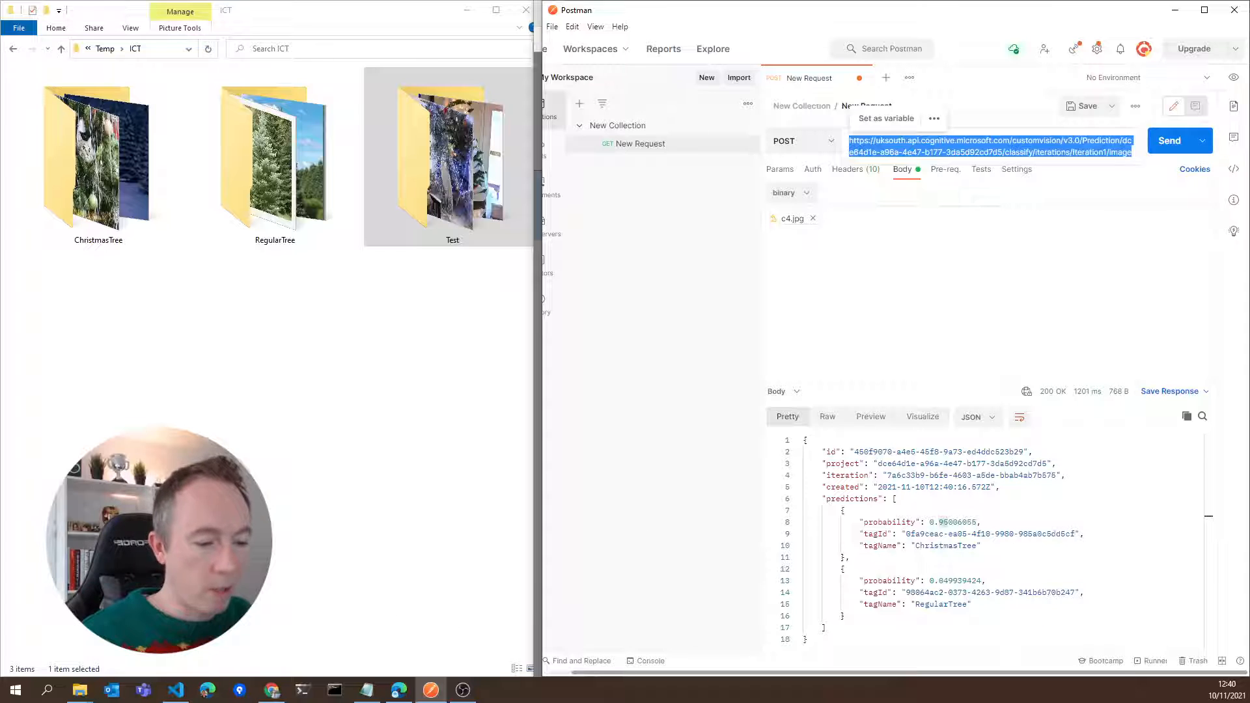
click(175, 690)
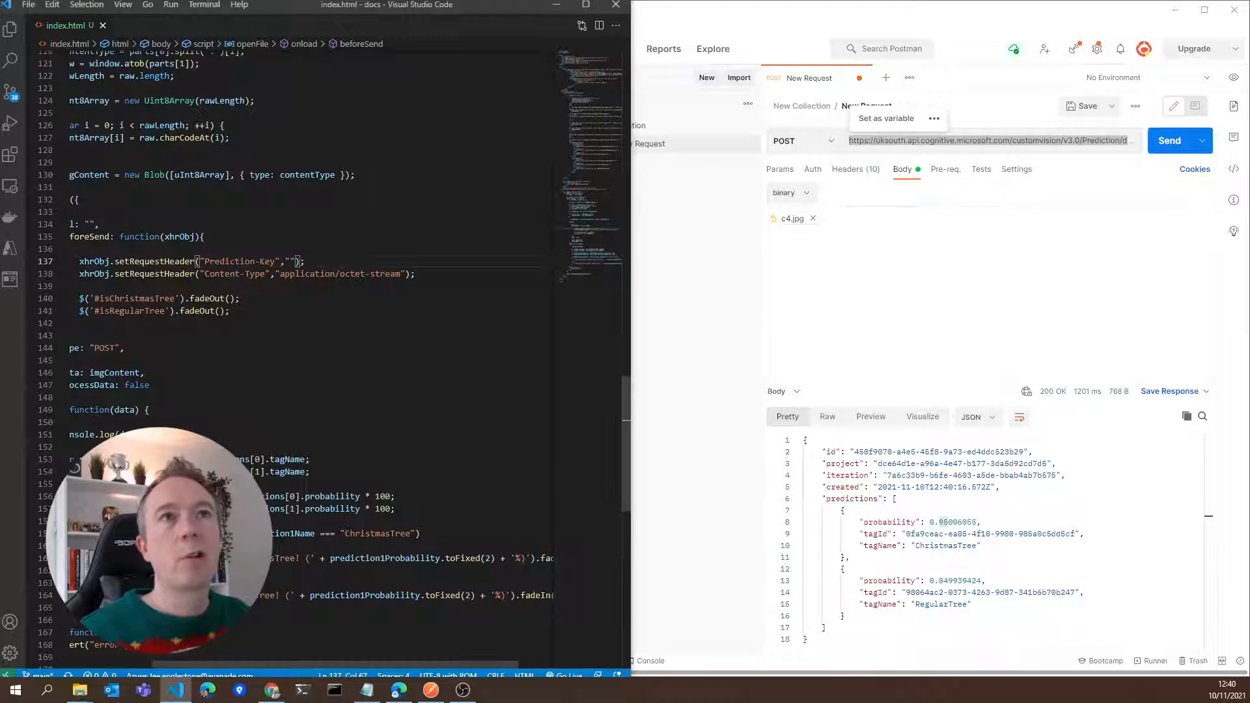
double_click(296, 18)
double_click(488, 205)
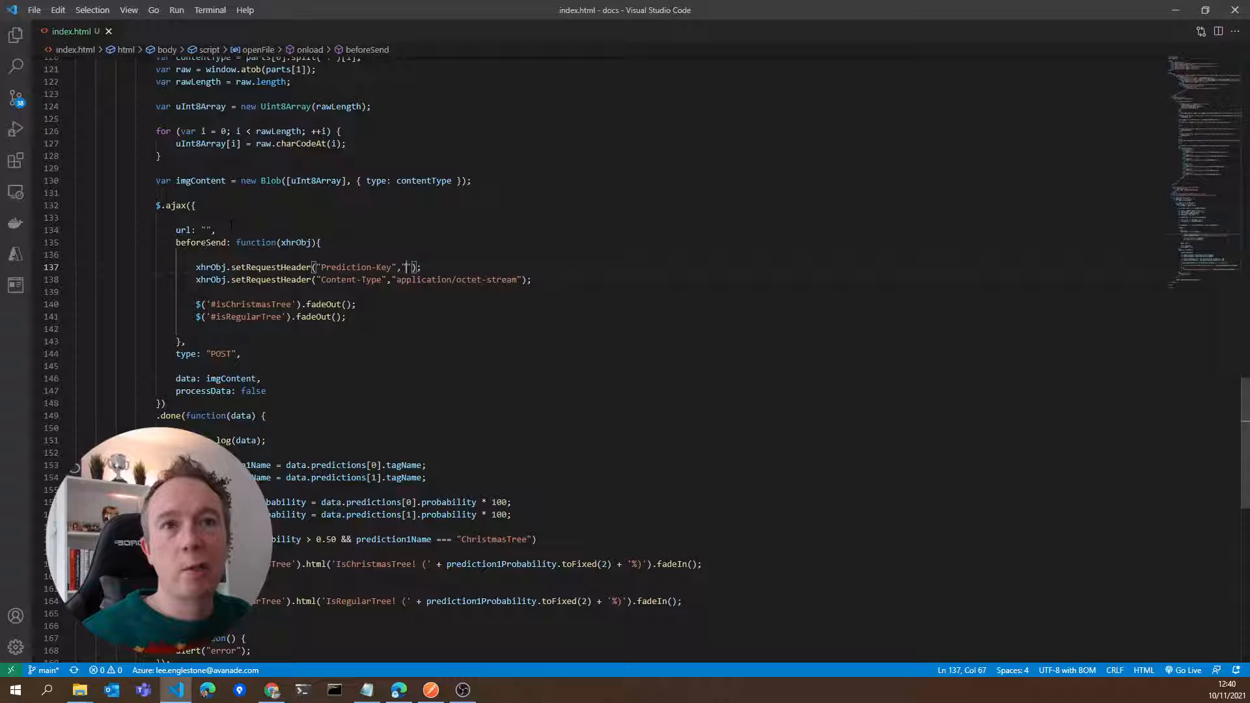
click(206, 230)
key(ctrl+v)
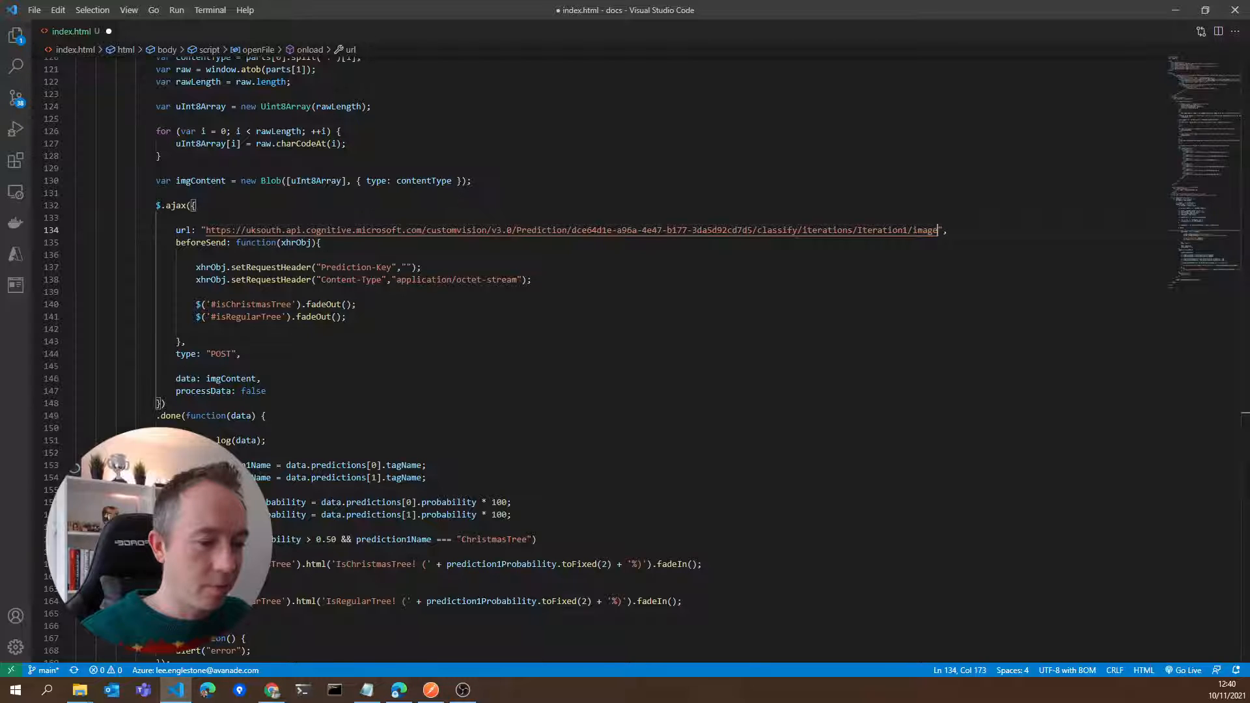
Copy the Prediction-Key value from Postman's headers, paste it into the empty Prediction-Key setRequestHeader value in index.html, and save the file
key(alt+Tab)
click(926, 315)
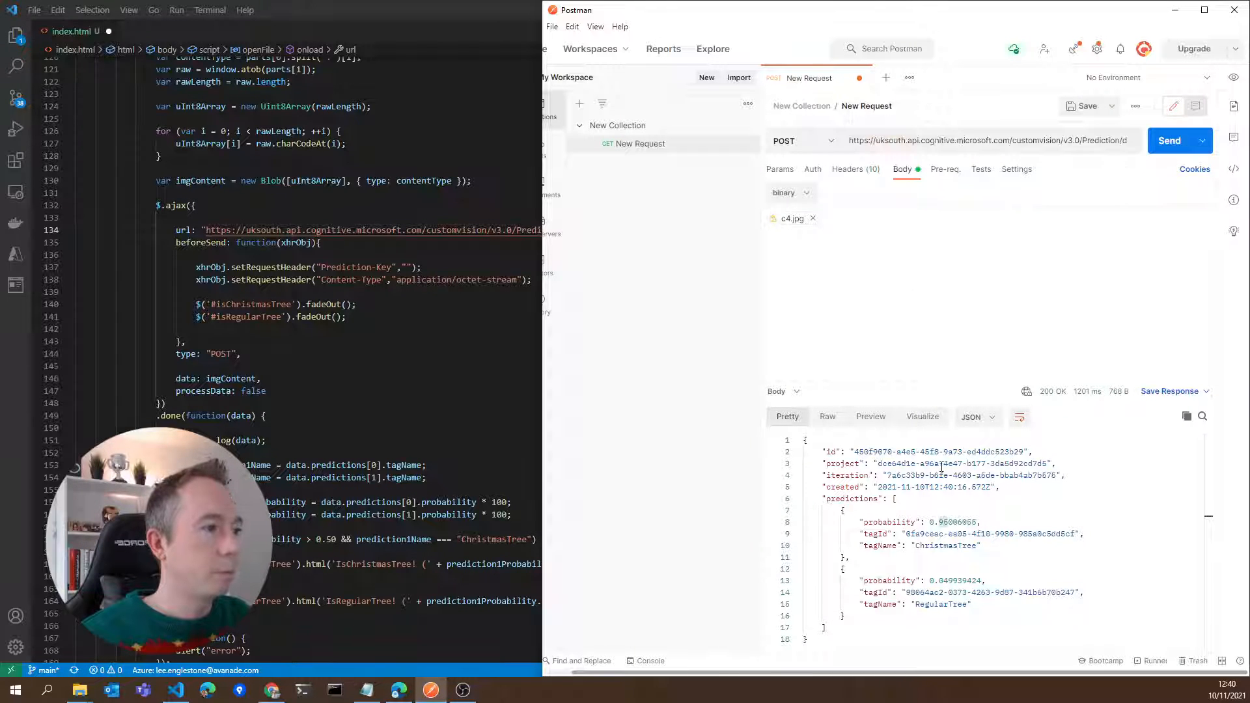
click(858, 171)
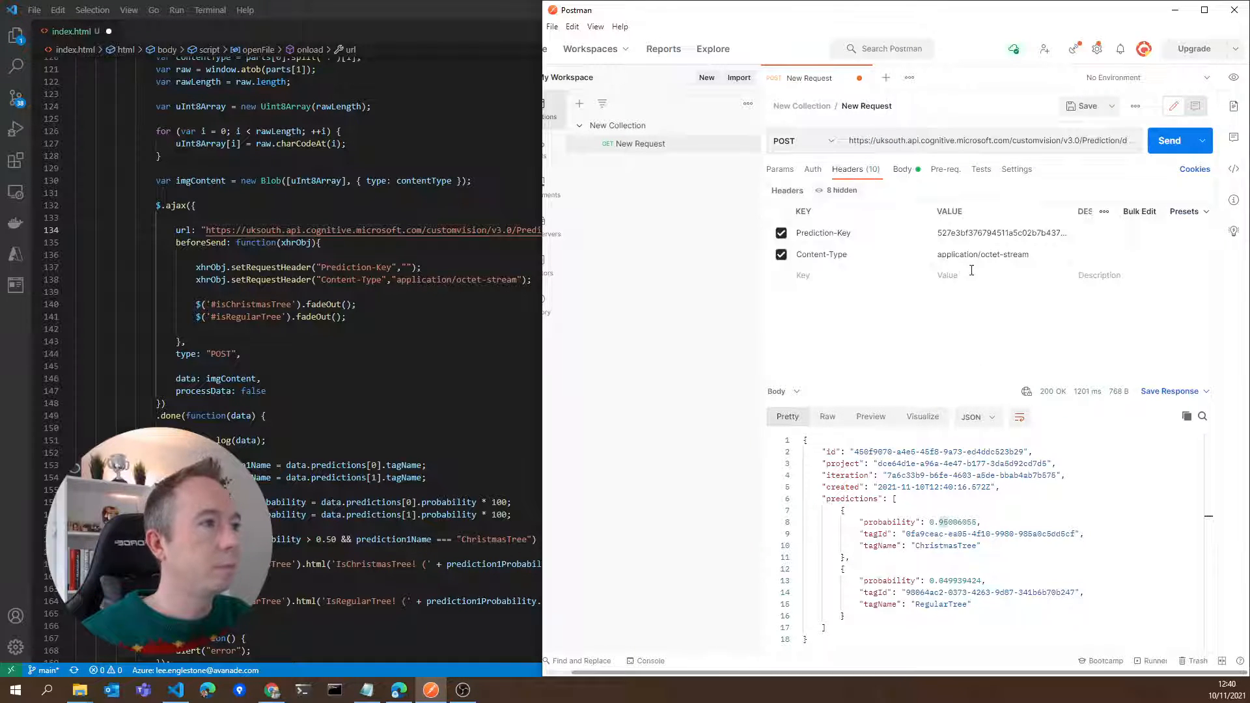
double_click(968, 236)
key(ctrl+c)
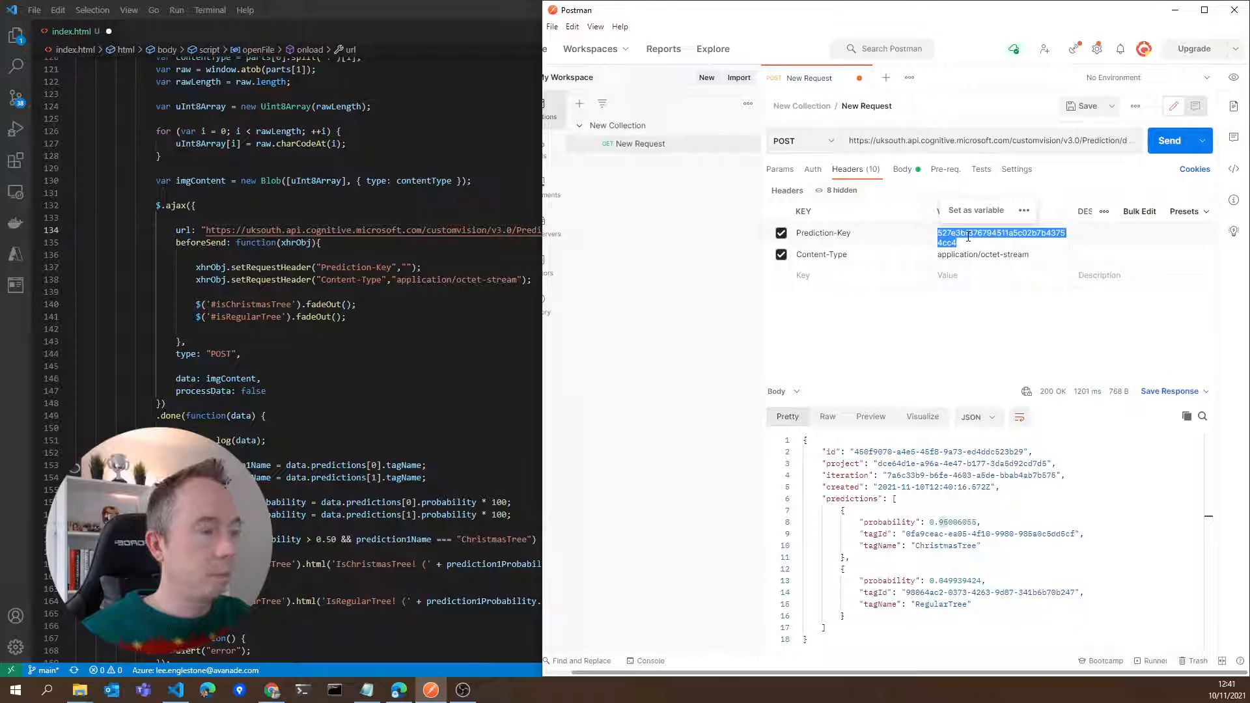
key(alt+Tab)
click(406, 267)
key(ctrl+v)
key(ctrl+s)
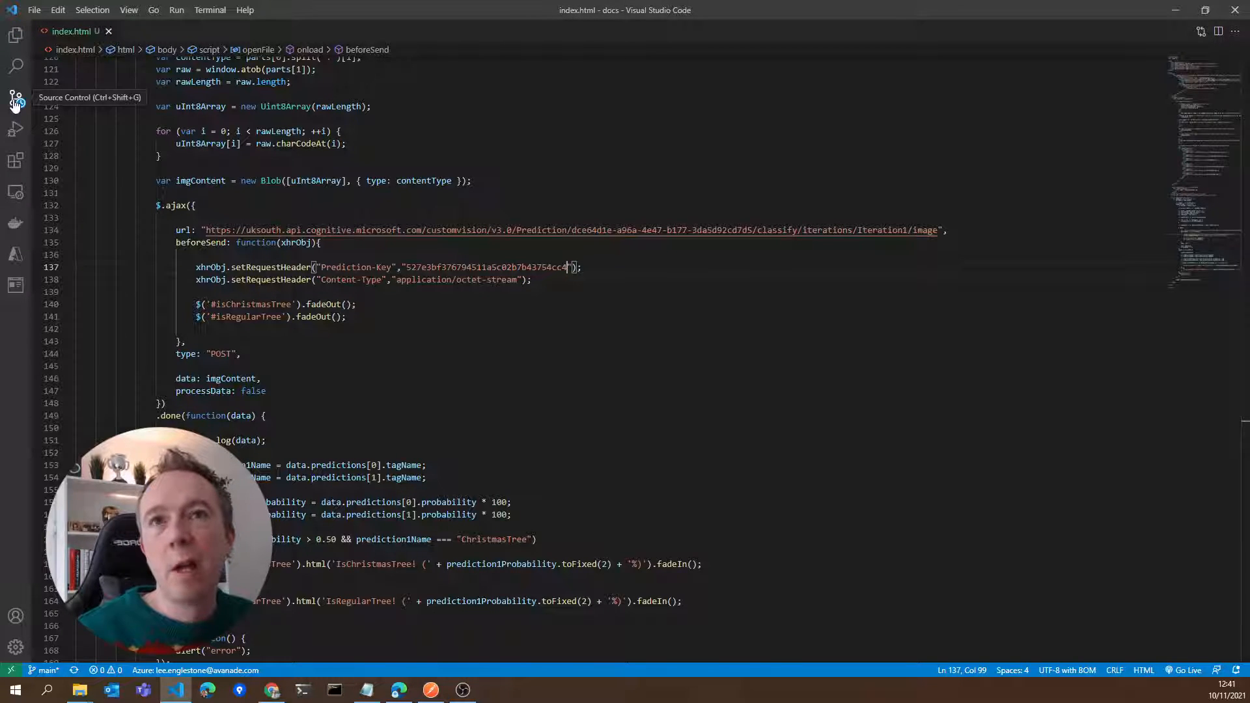
Check for Live Server among the installed extensions and launch index.html in the browser with it
click(16, 161)
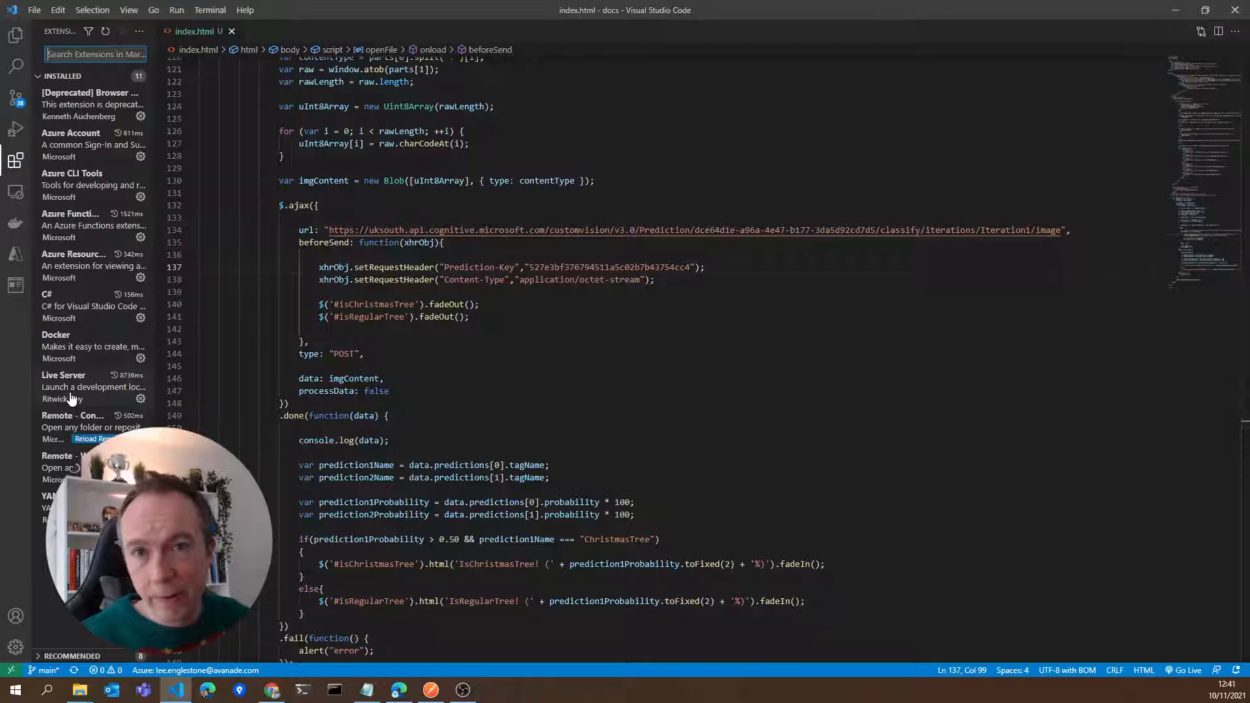
mouse_move(72, 398)
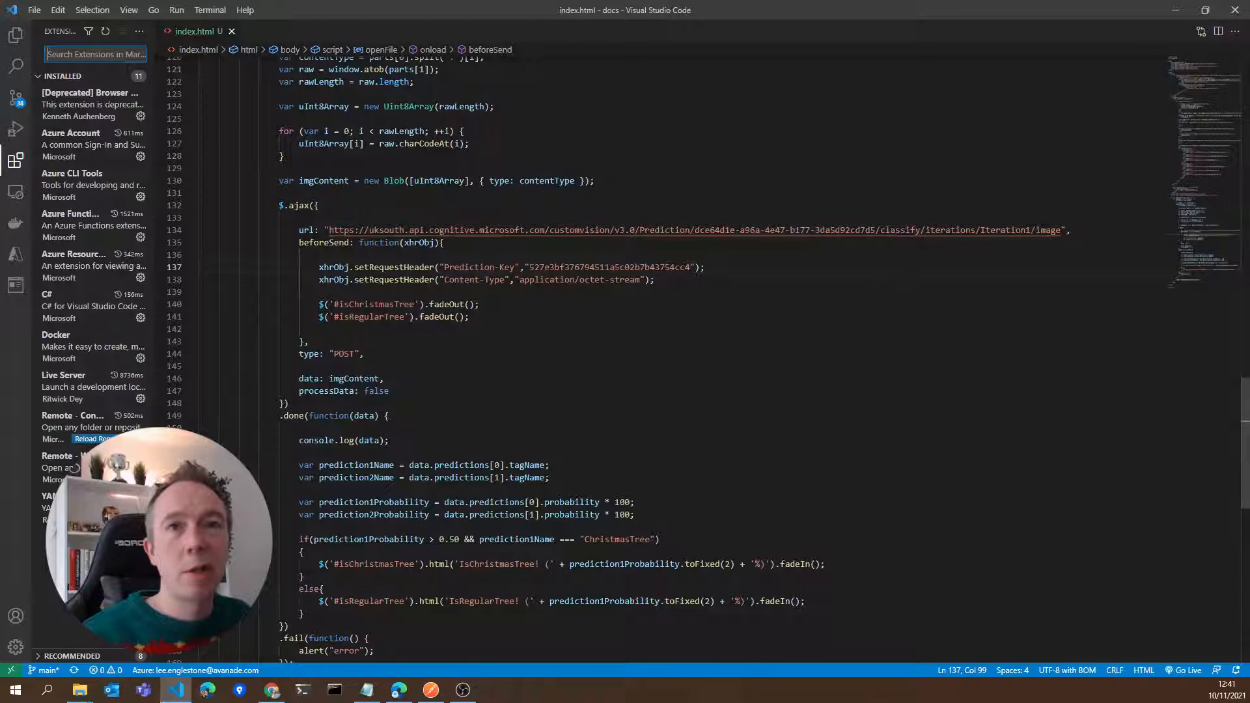
click(16, 161)
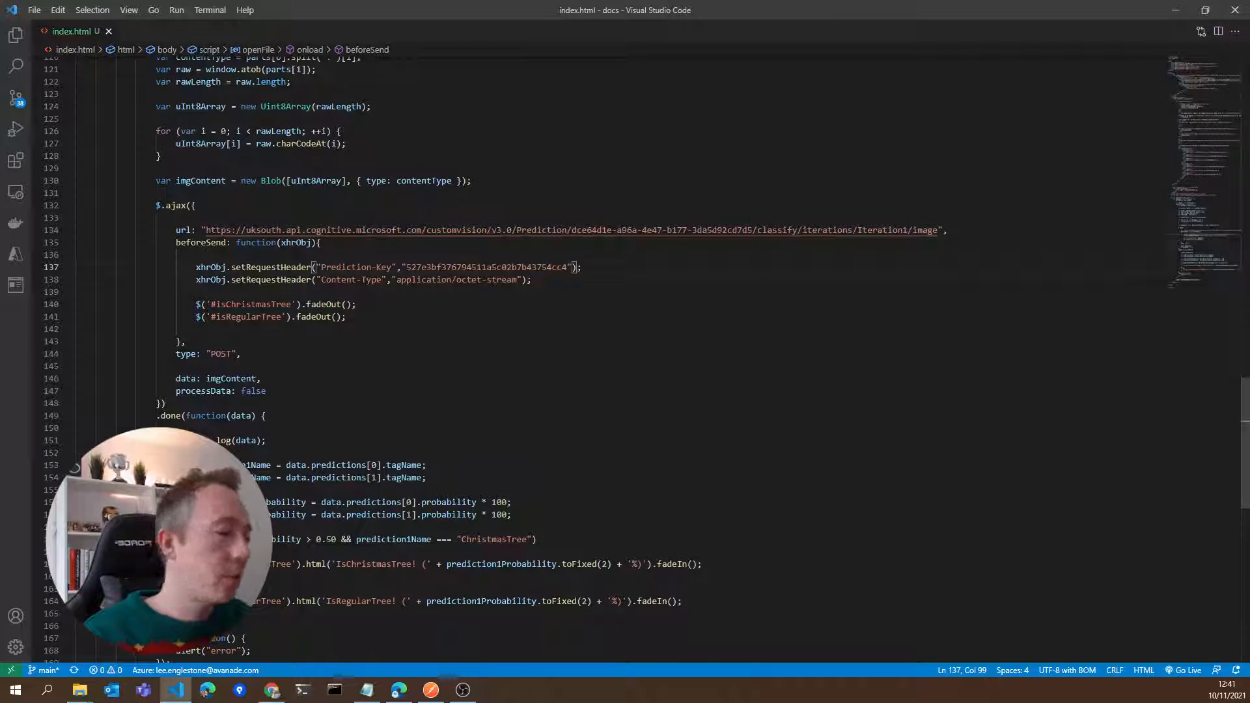
click(1191, 672)
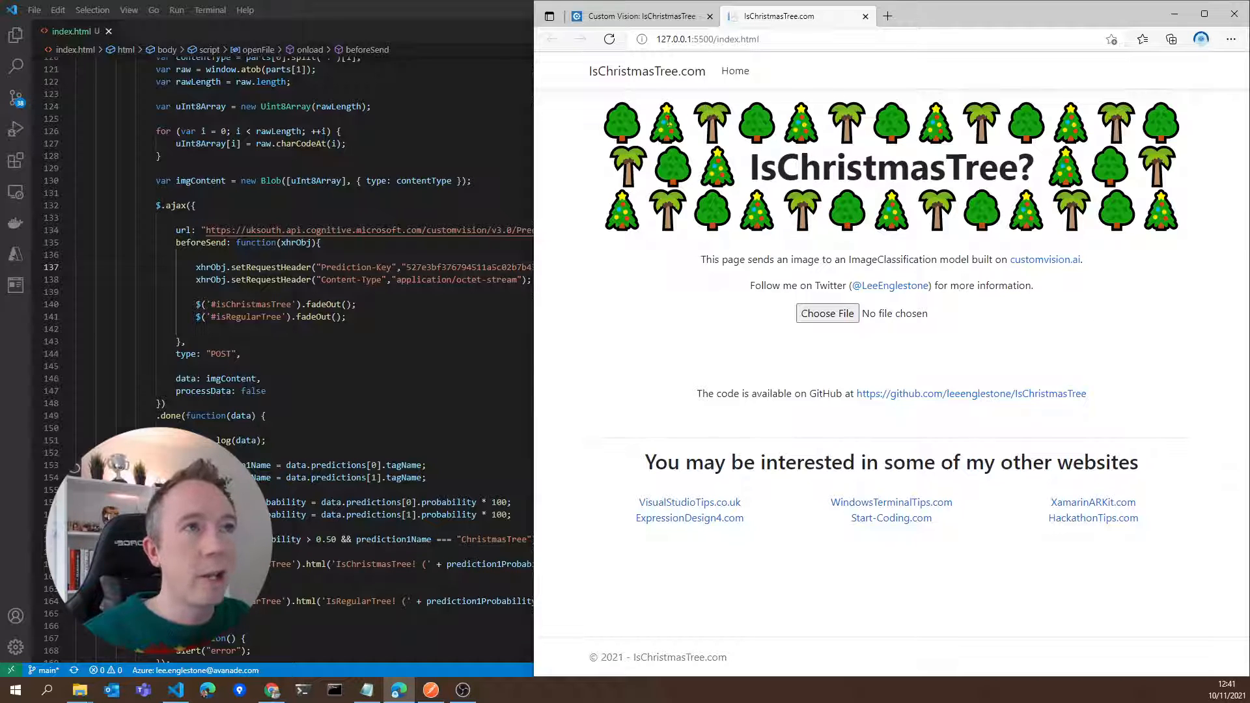
Upload r1.jpg from the Test folder to the IsChristmasTree page and check the predicted tree type and percentage
click(837, 315)
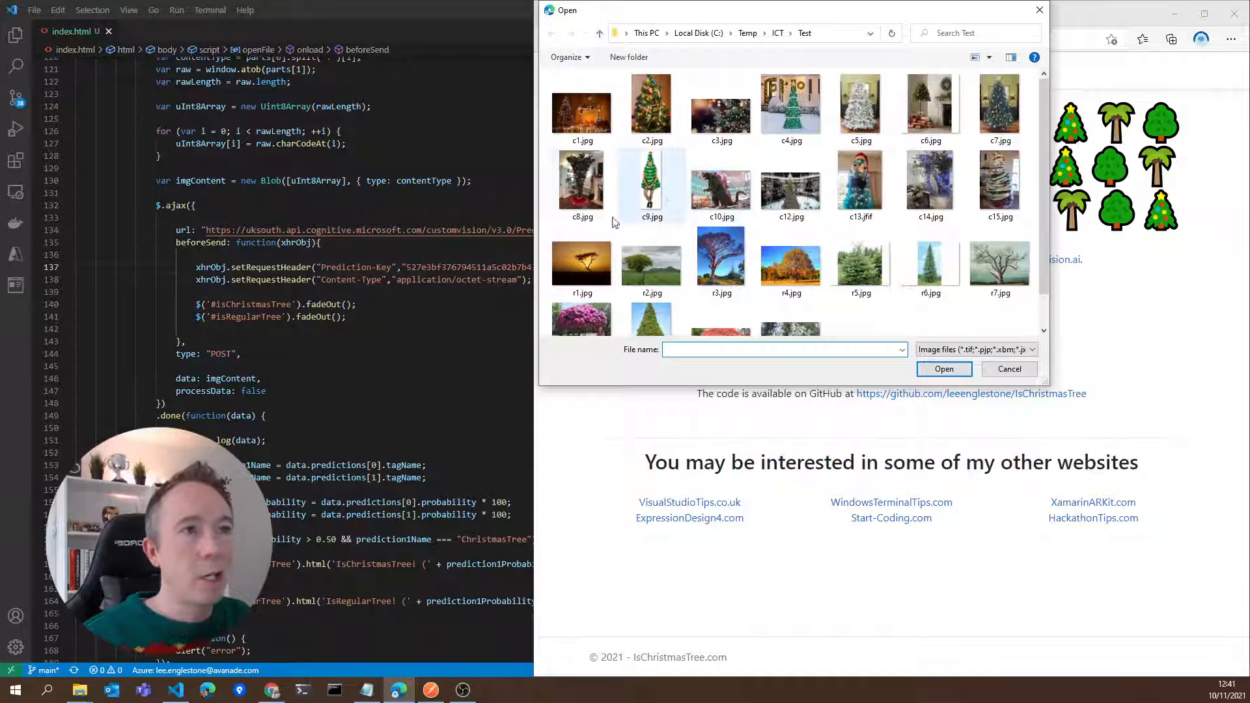
click(587, 273)
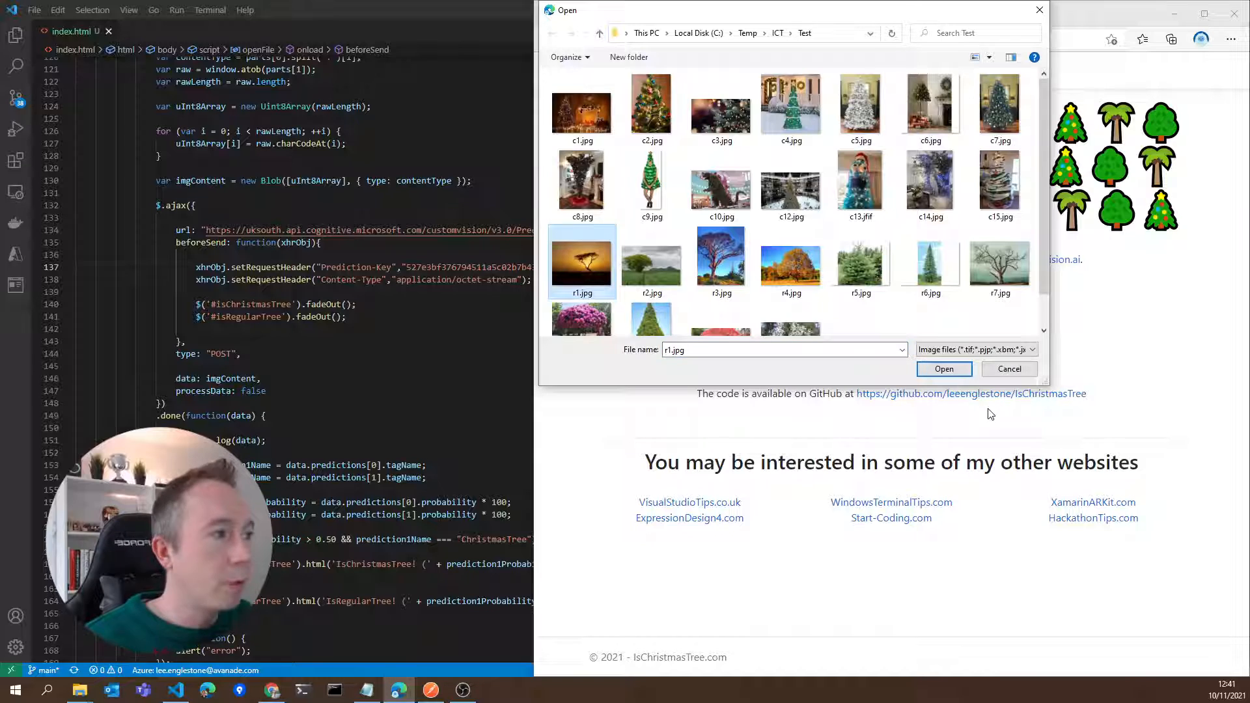
click(962, 373)
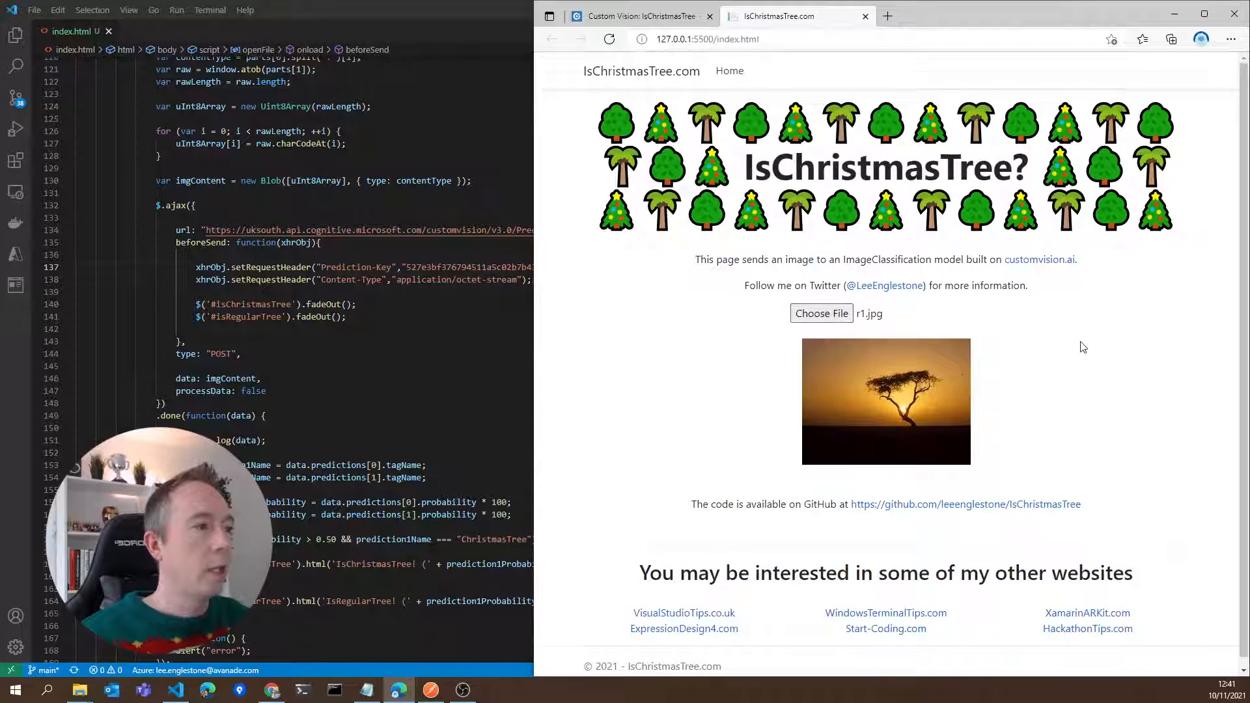
scroll(1080, 342, down, 1)
drag(825, 451, 938, 442)
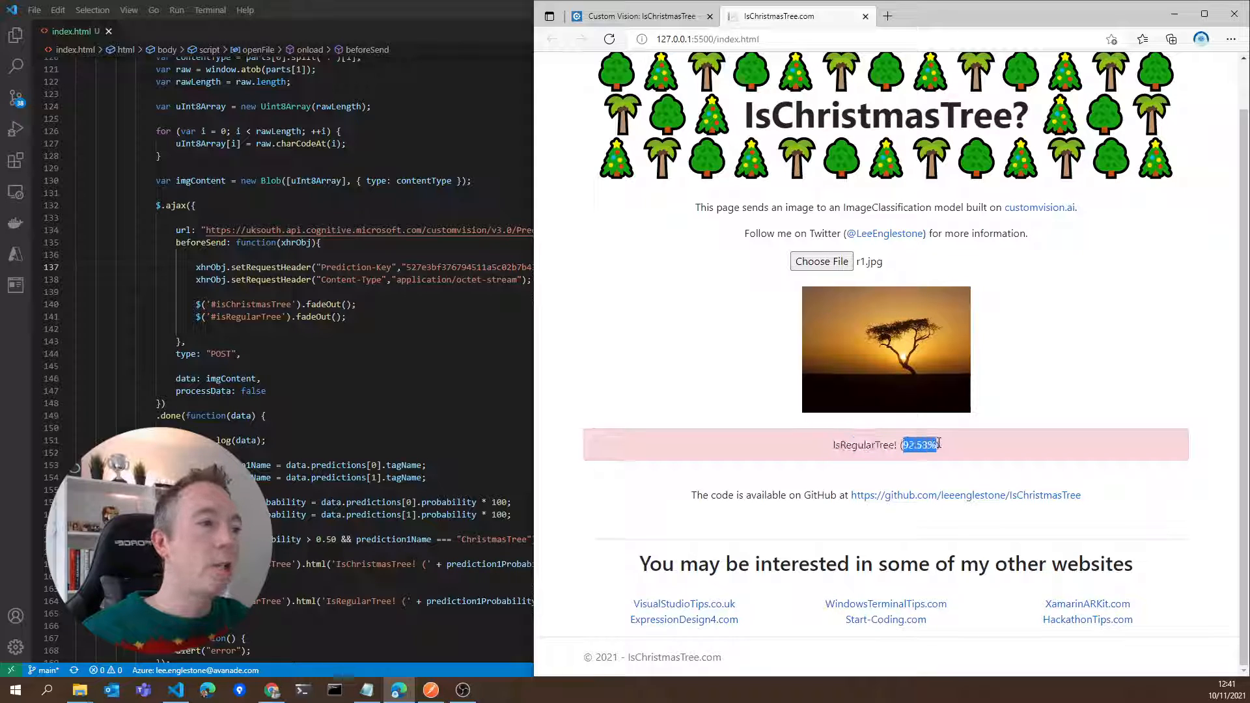
Upload r7.jpg from the Test folder to the IsChristmasTree page for classification
click(837, 262)
scroll(719, 268, down, 1)
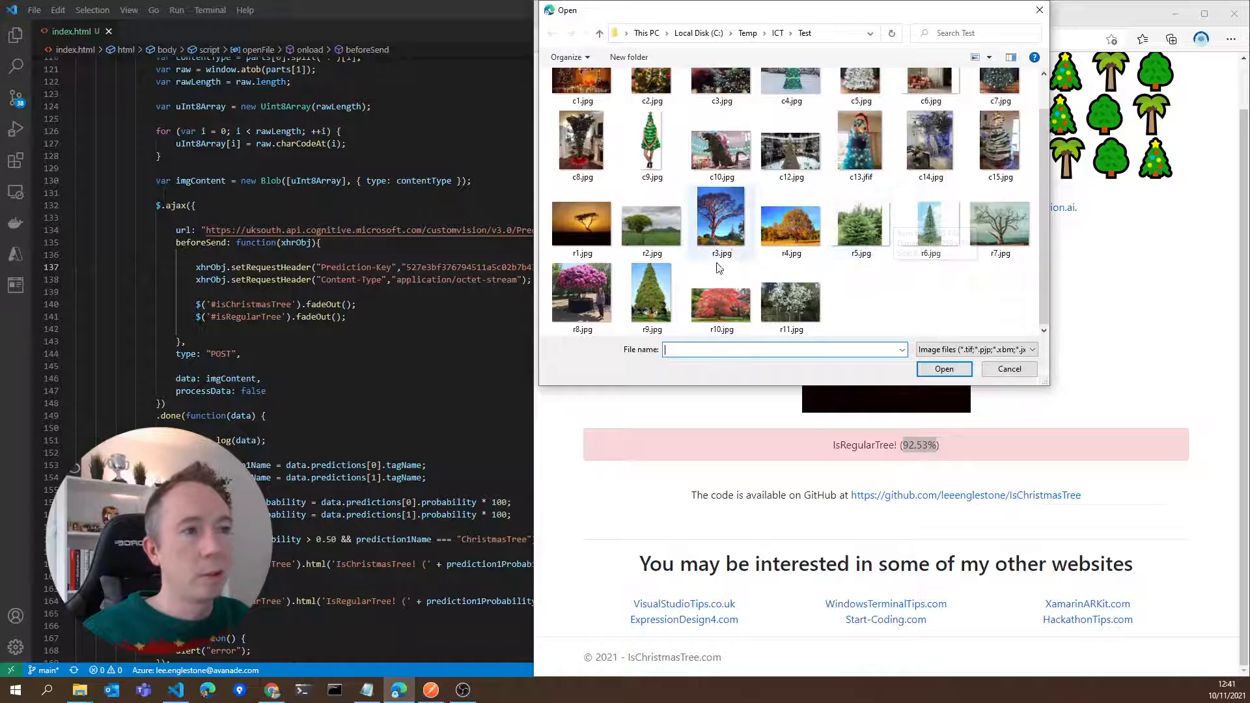
double_click(996, 224)
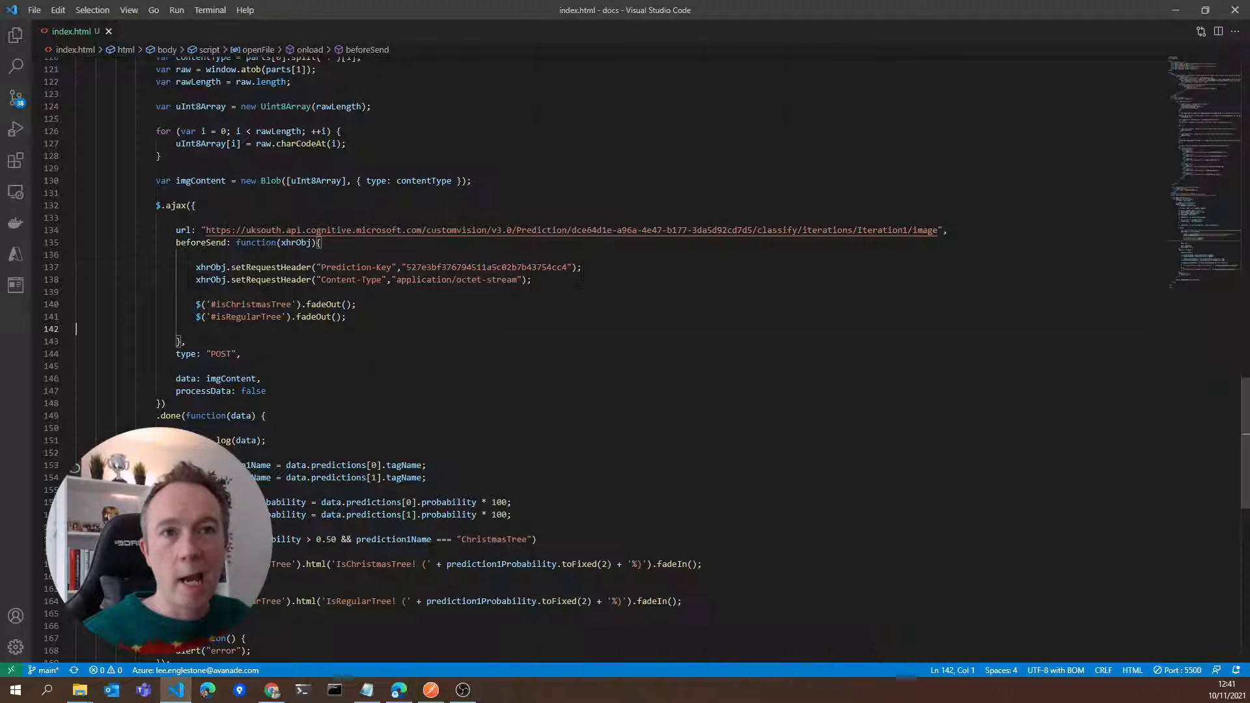
Examine how the done callback in index.html reads the tag names and probabilities from data.predictions
scroll(625, 358, down, 2)
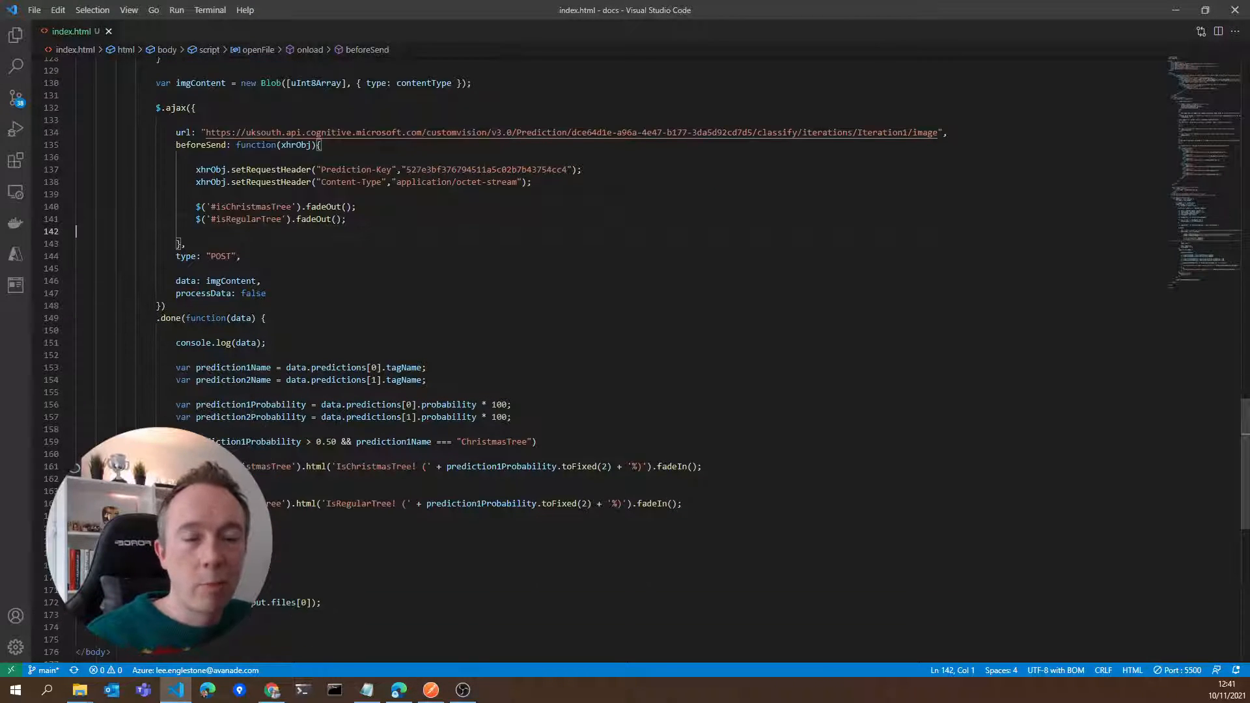
scroll(625, 358, down, 1)
click(427, 336)
click(251, 335)
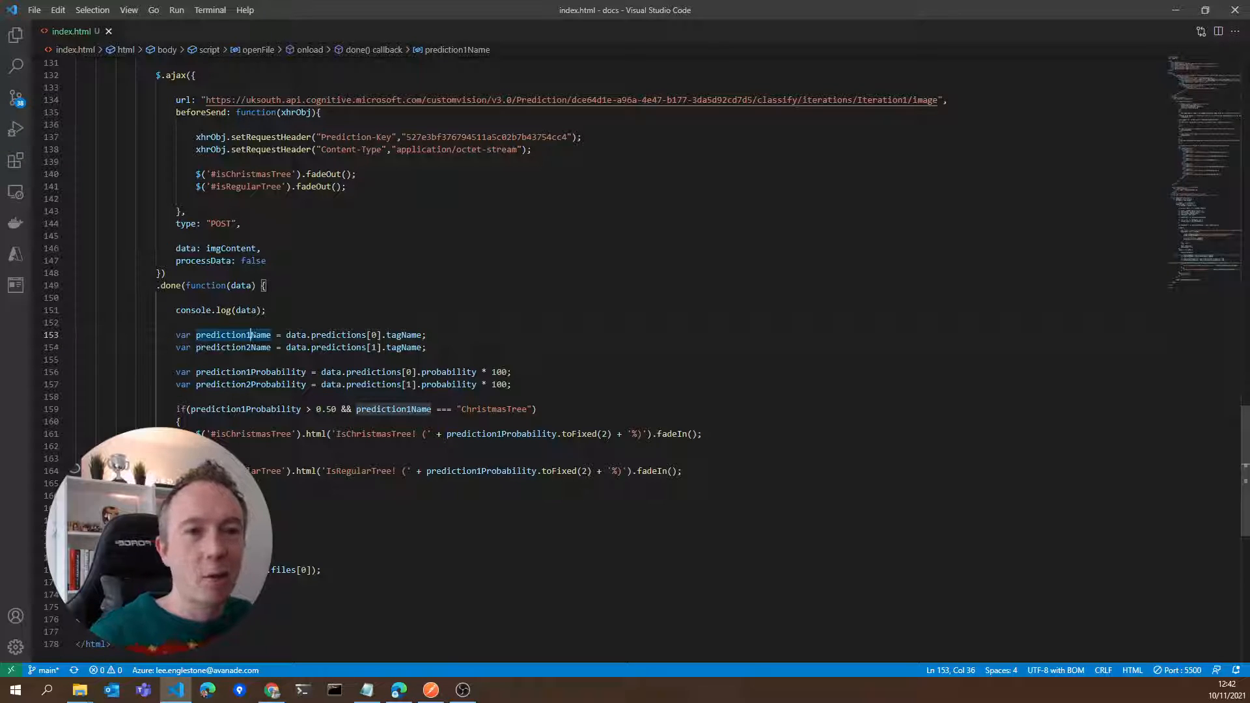
click(453, 336)
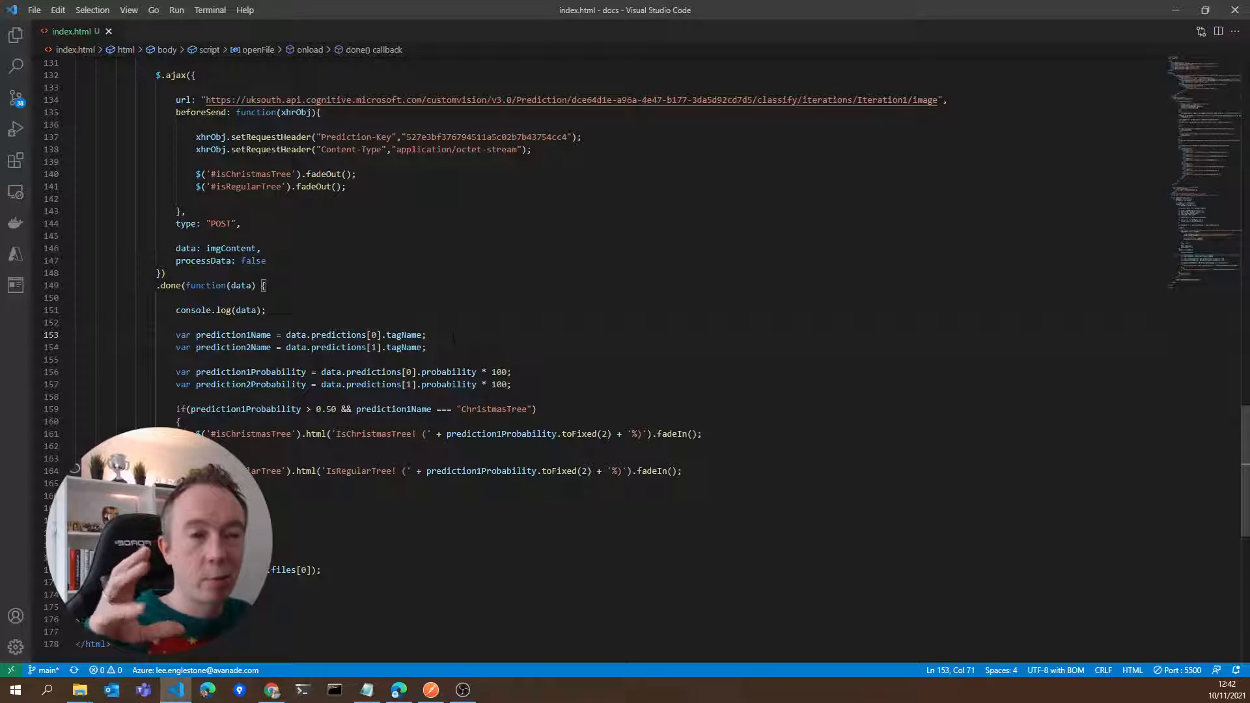
click(514, 372)
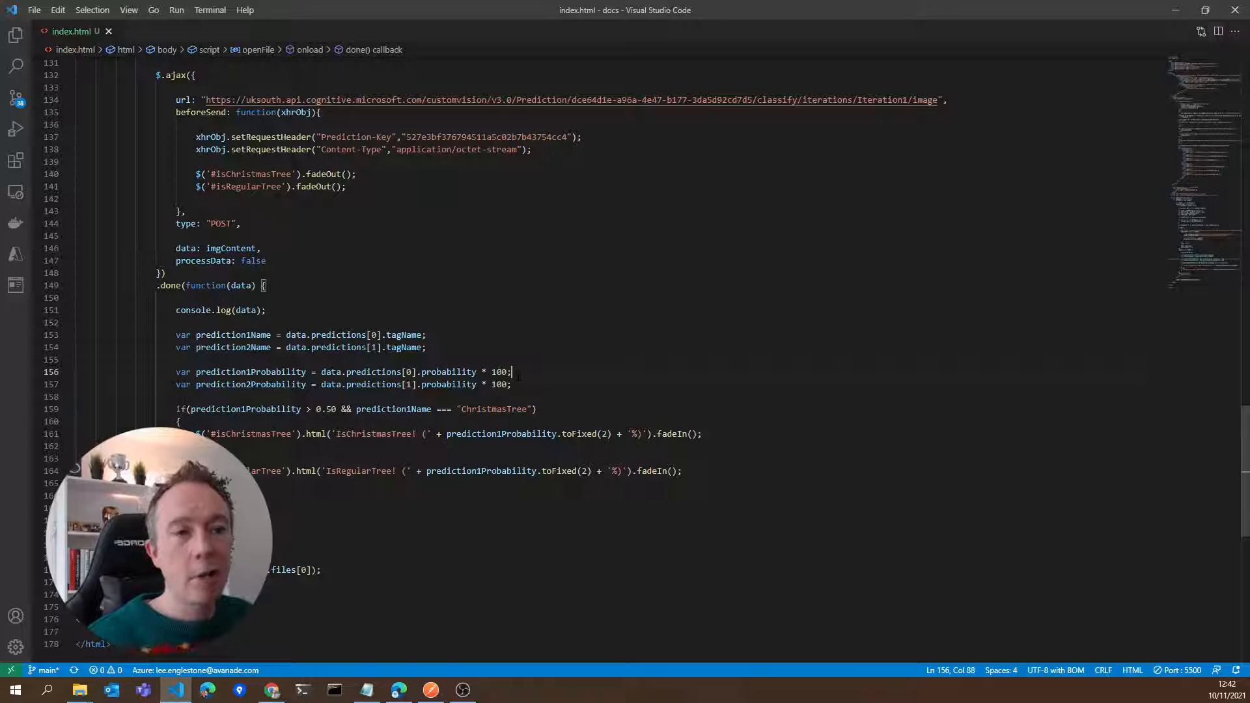
Review the if/else condition that checks prediction1Probability and prediction1Name, and the IsChristmasTree and IsRegularTree messages it outputs
click(265, 409)
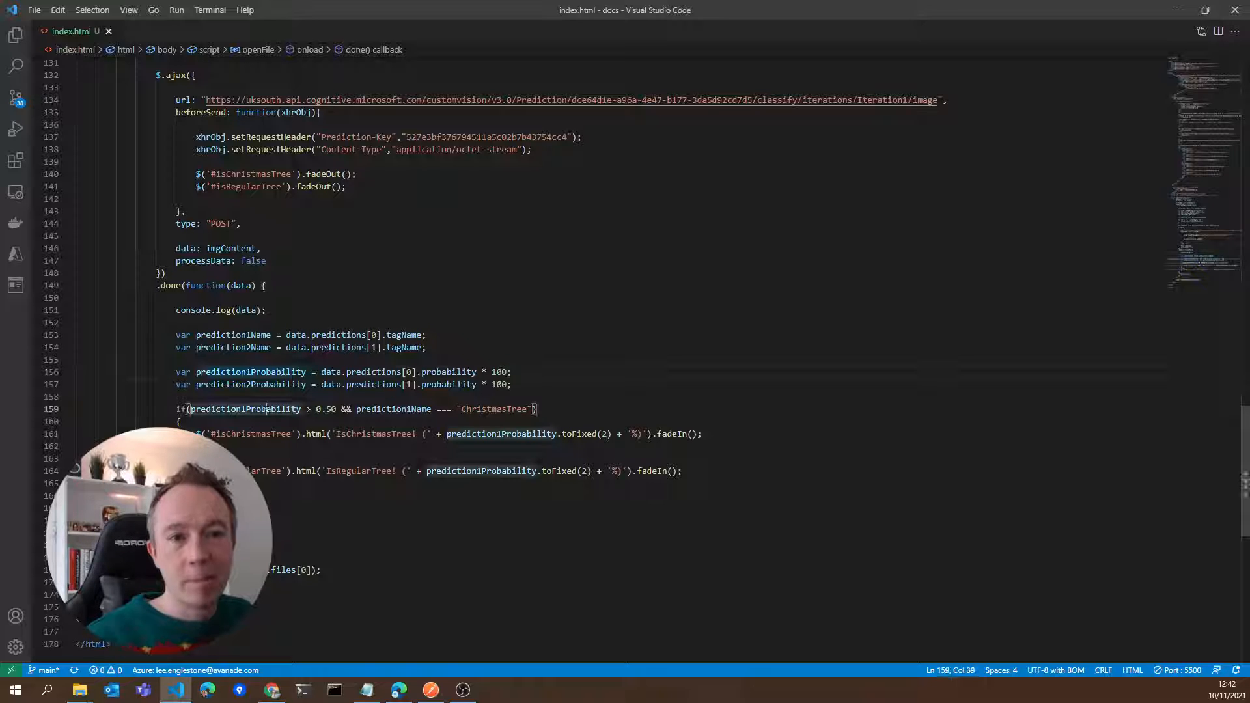
click(325, 409)
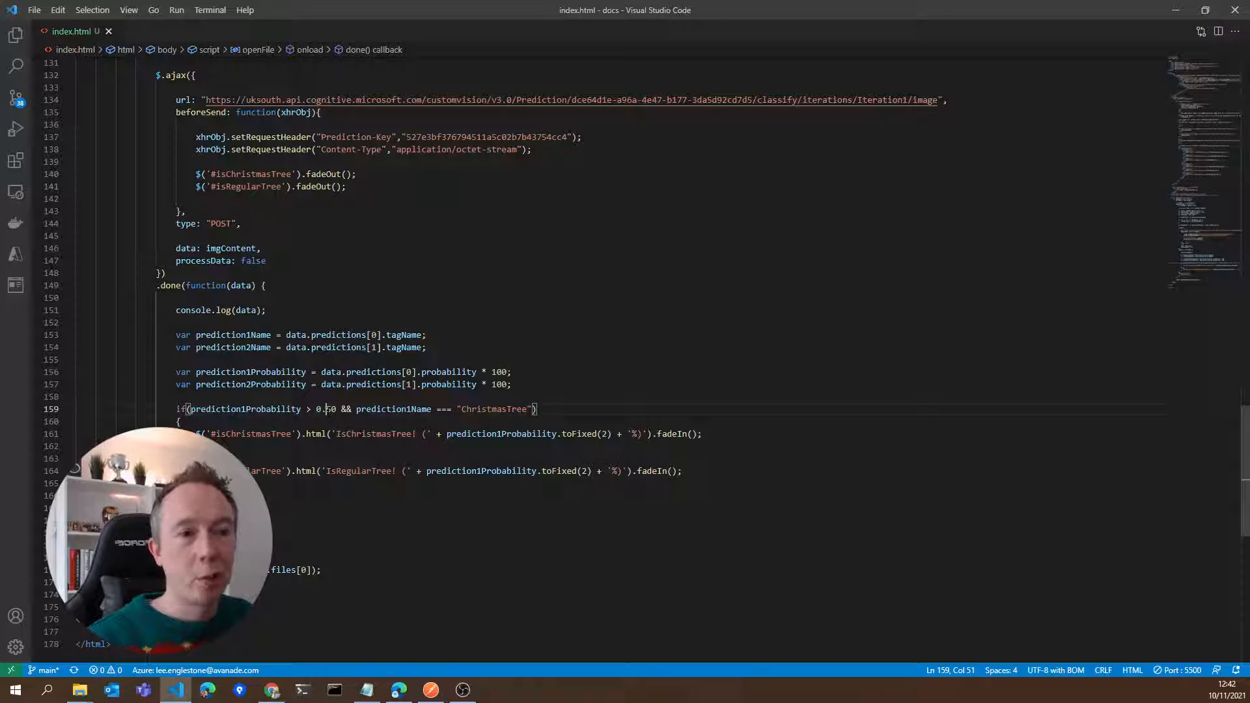
drag(332, 433, 422, 433)
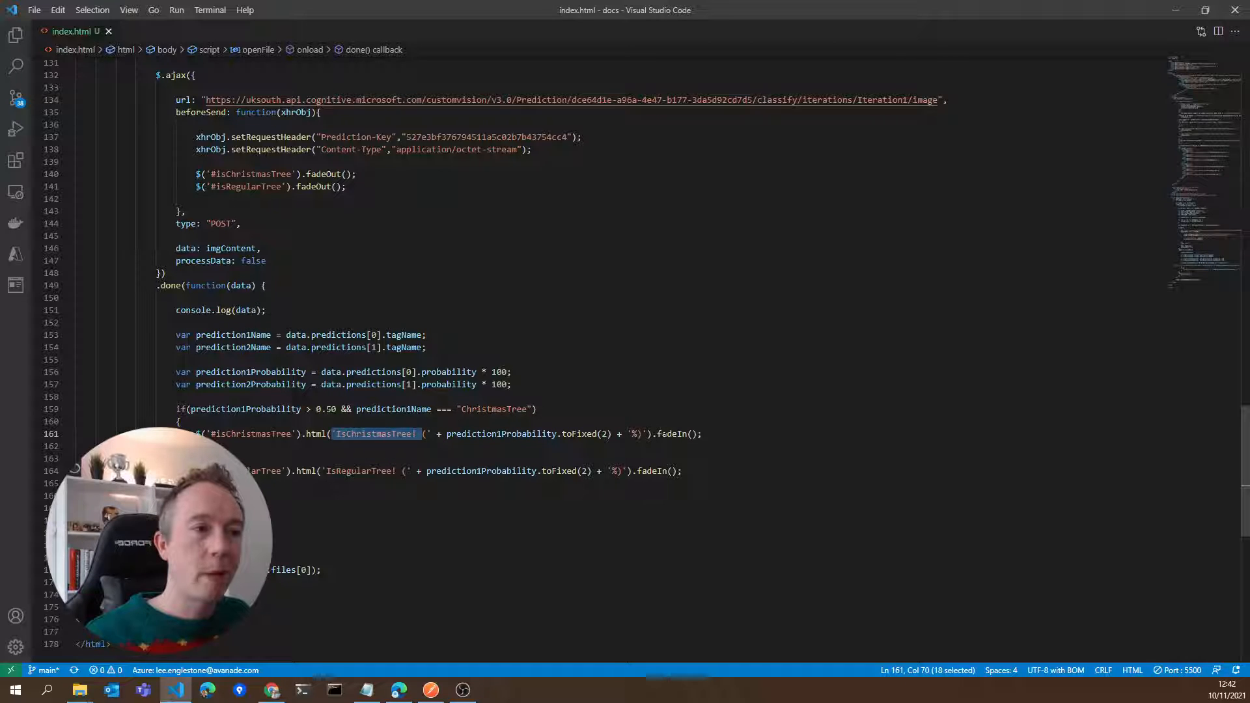
double_click(499, 433)
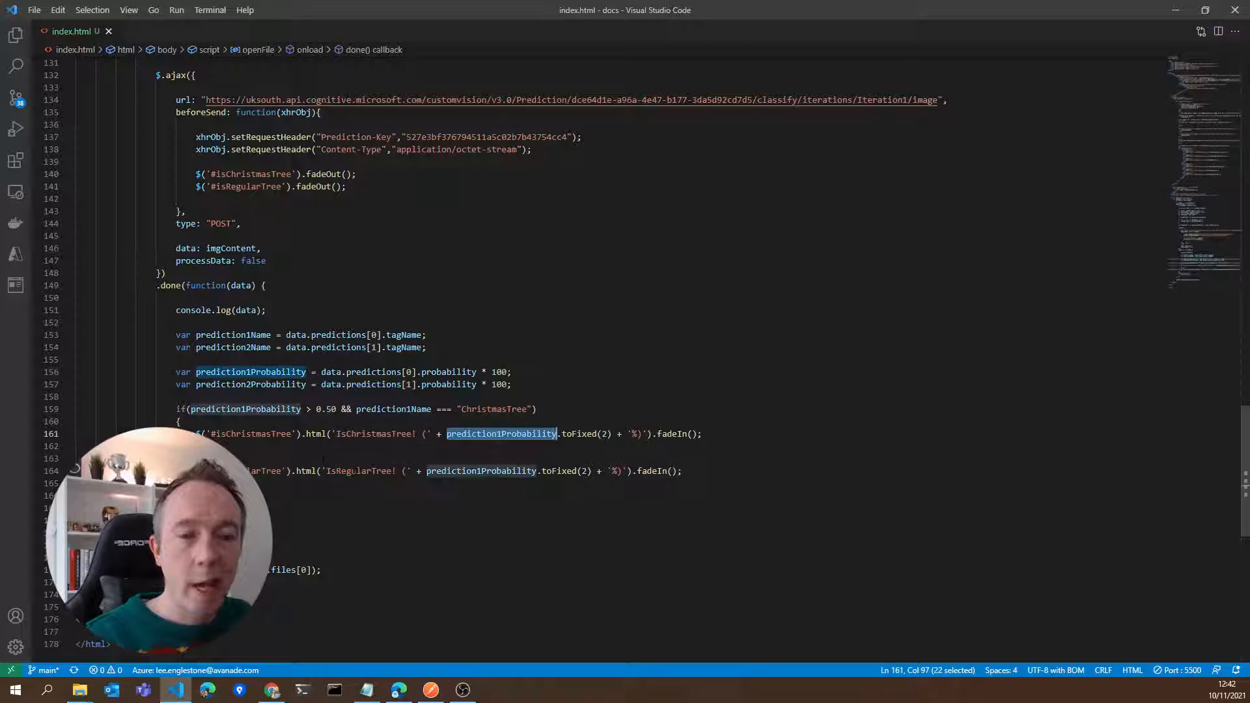
click(486, 470)
drag(255, 471, 523, 470)
scroll(644, 353, down, 1)
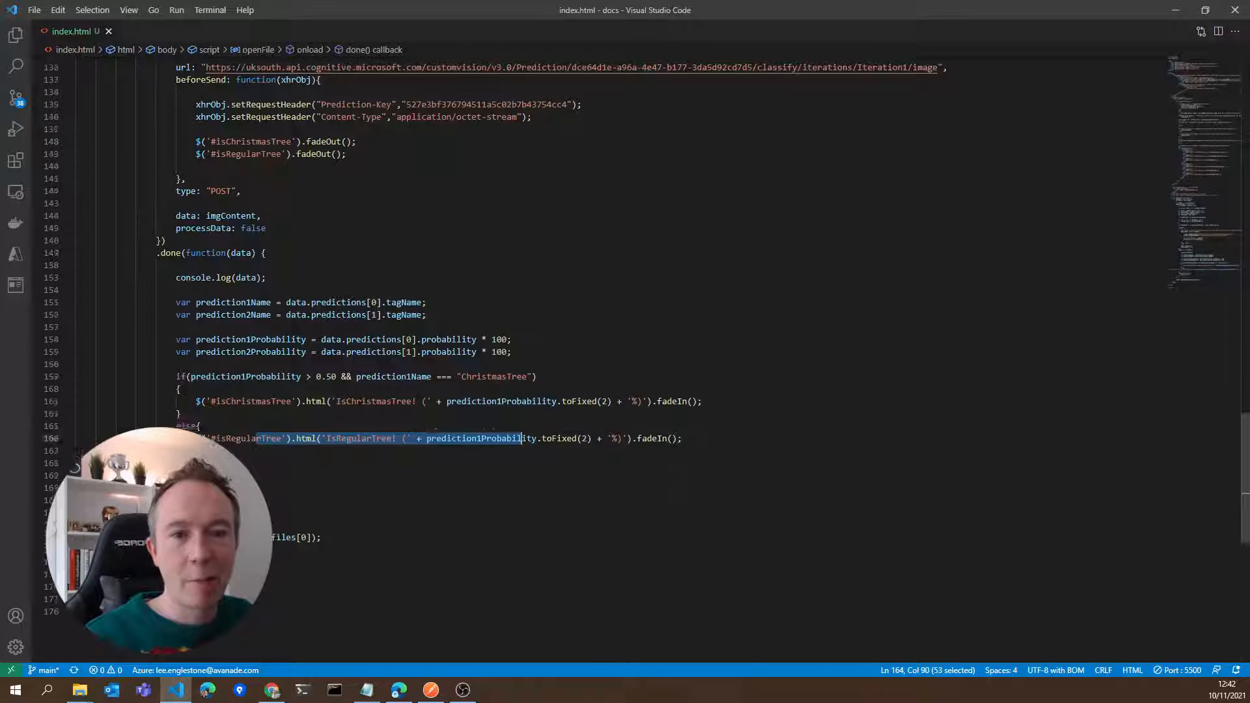
Review the reader.onload code that converts the uploaded image into a Blob, up to the start of the $.ajax call
scroll(645, 353, up, 9)
drag(76, 216, 77, 377)
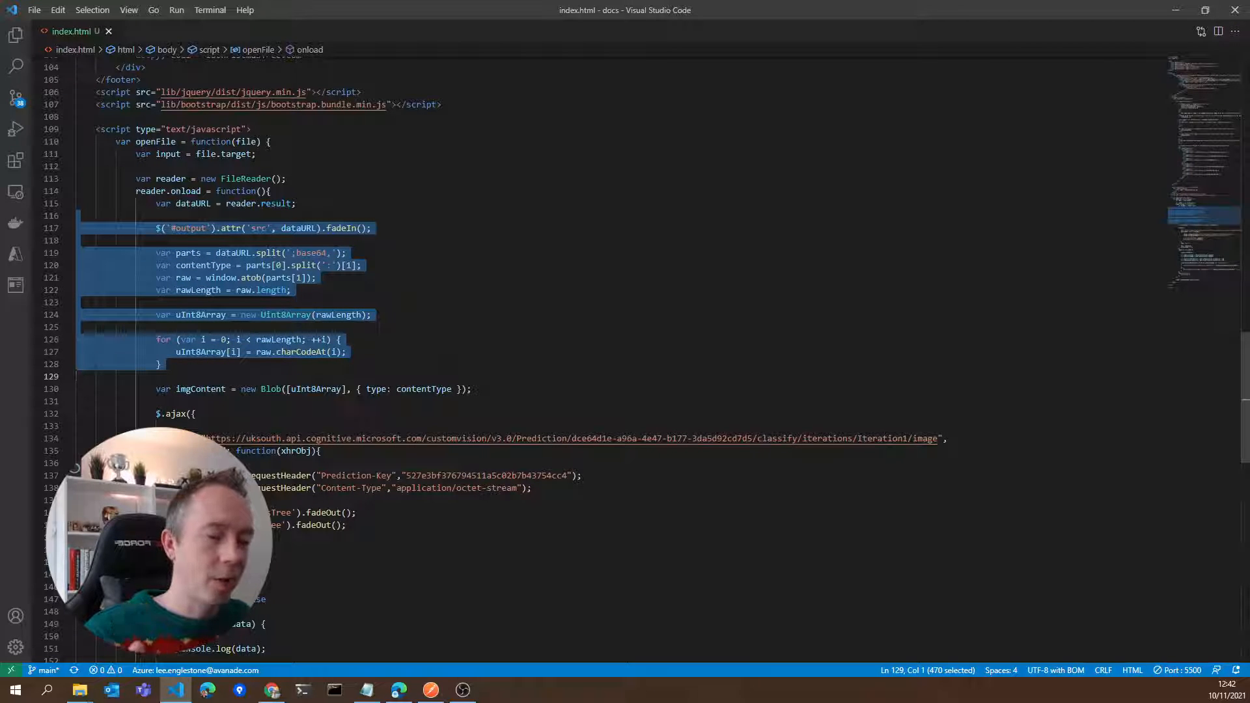
click(336, 399)
scroll(336, 400, down, 2)
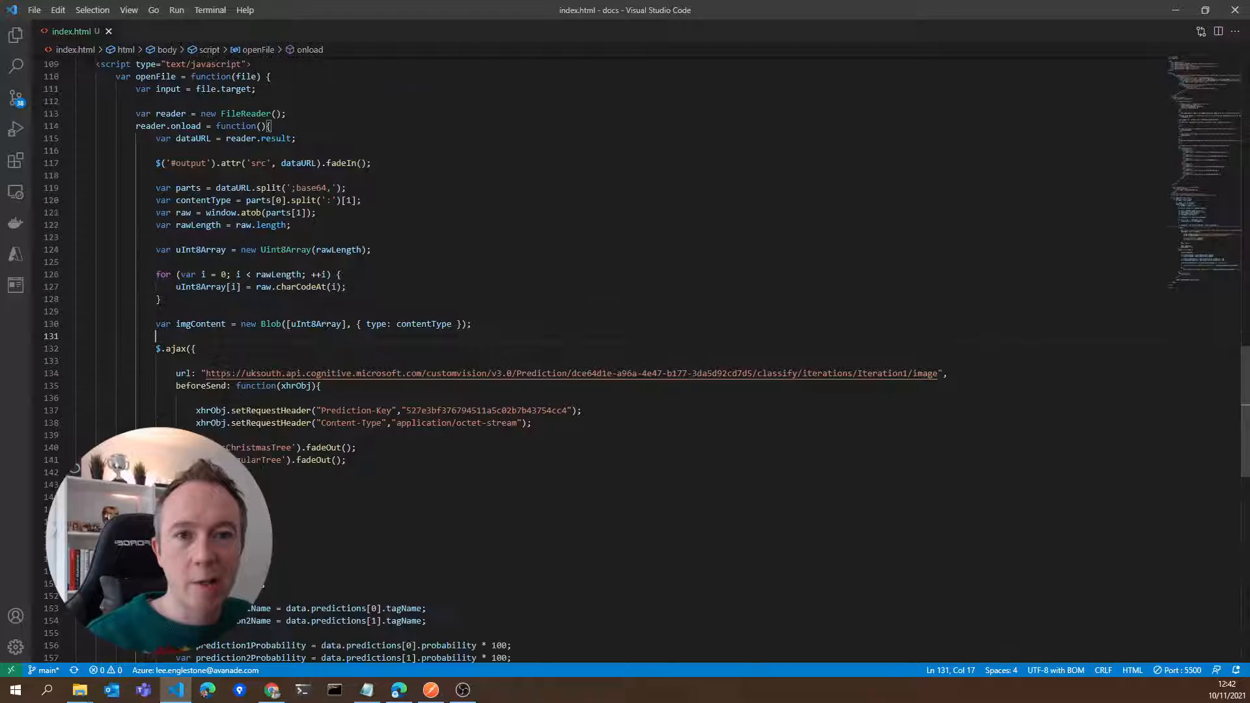
click(196, 349)
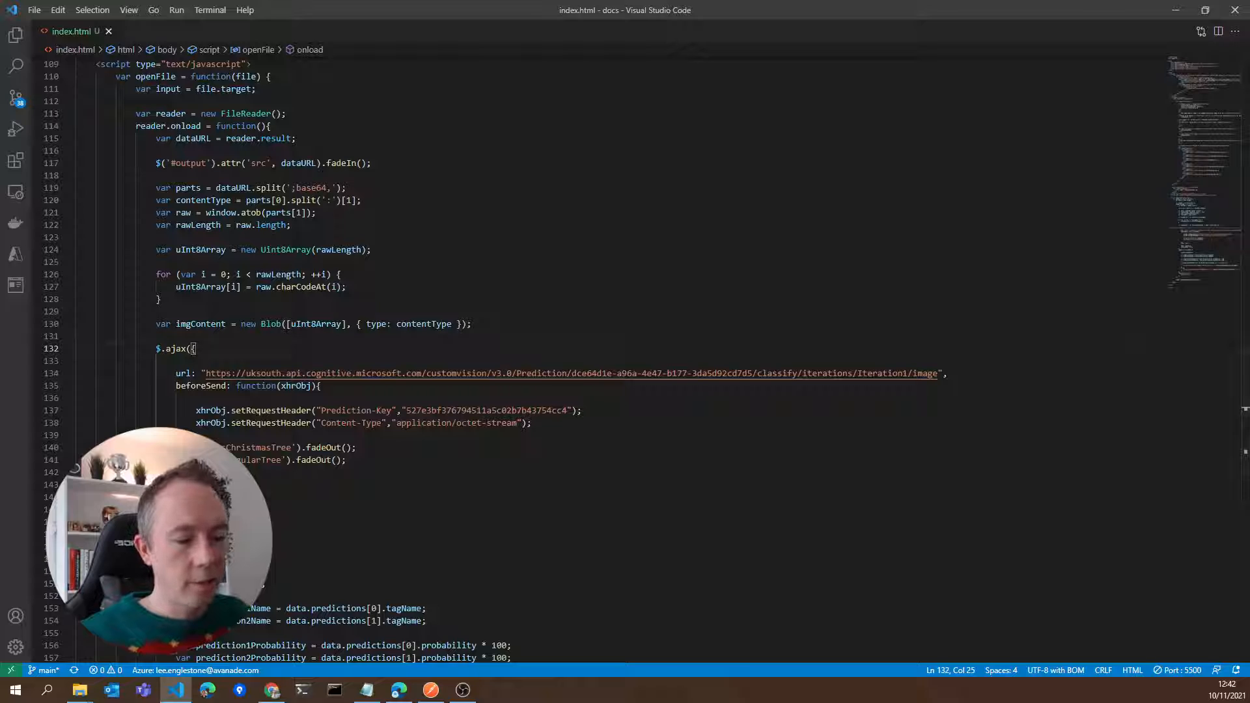
Switch to the IsChristmasTree page in the browser and look over its classification of r7.jpg and the GitHub code link
key(alt+Tab)
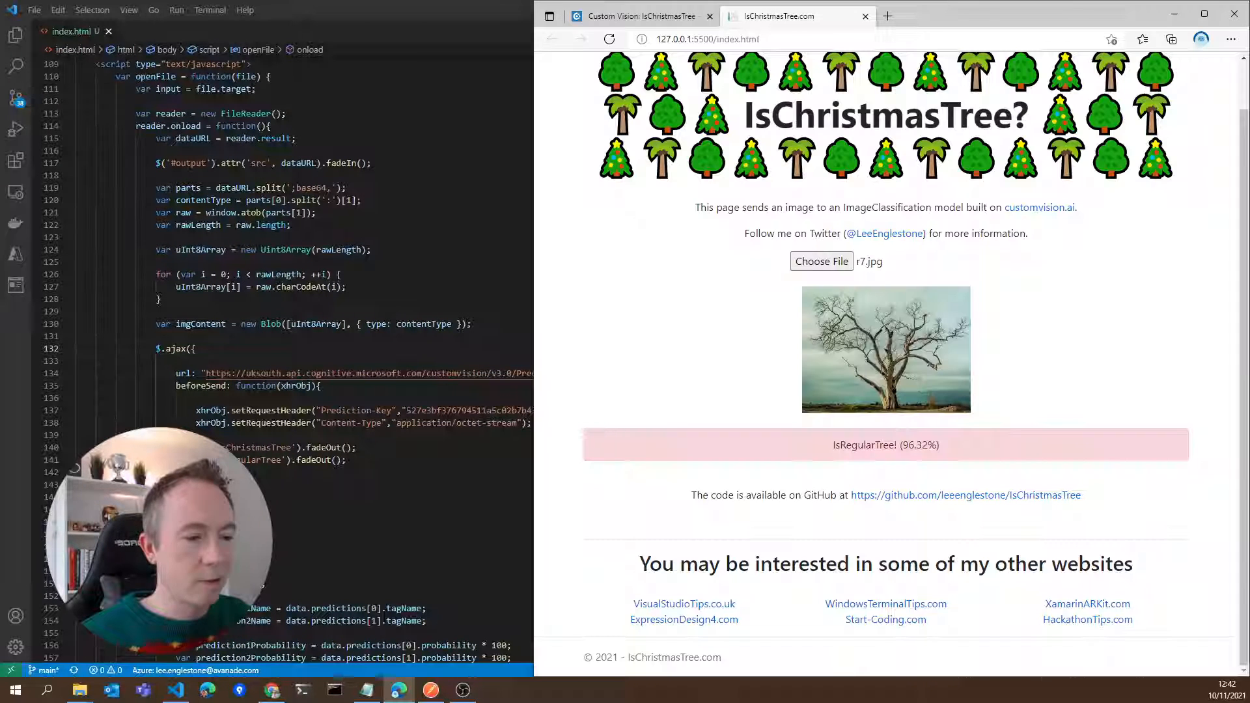
scroll(1096, 349, up, 1)
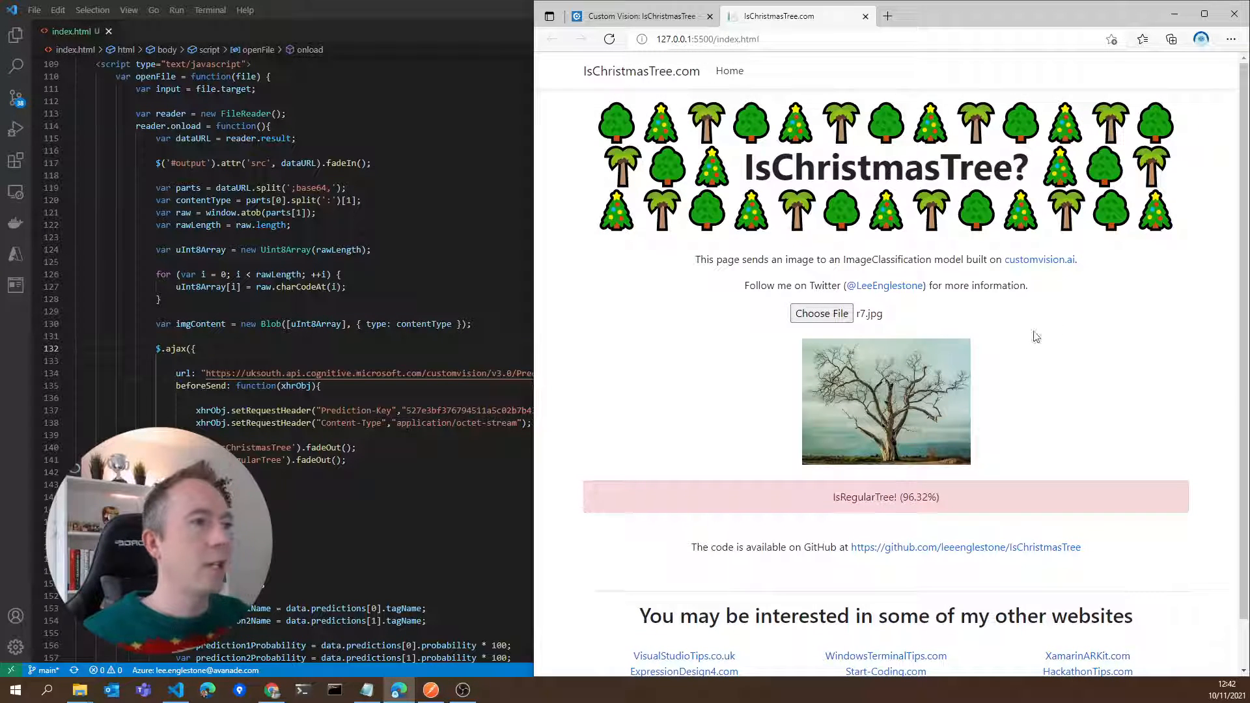
scroll(1039, 372, down, 1)
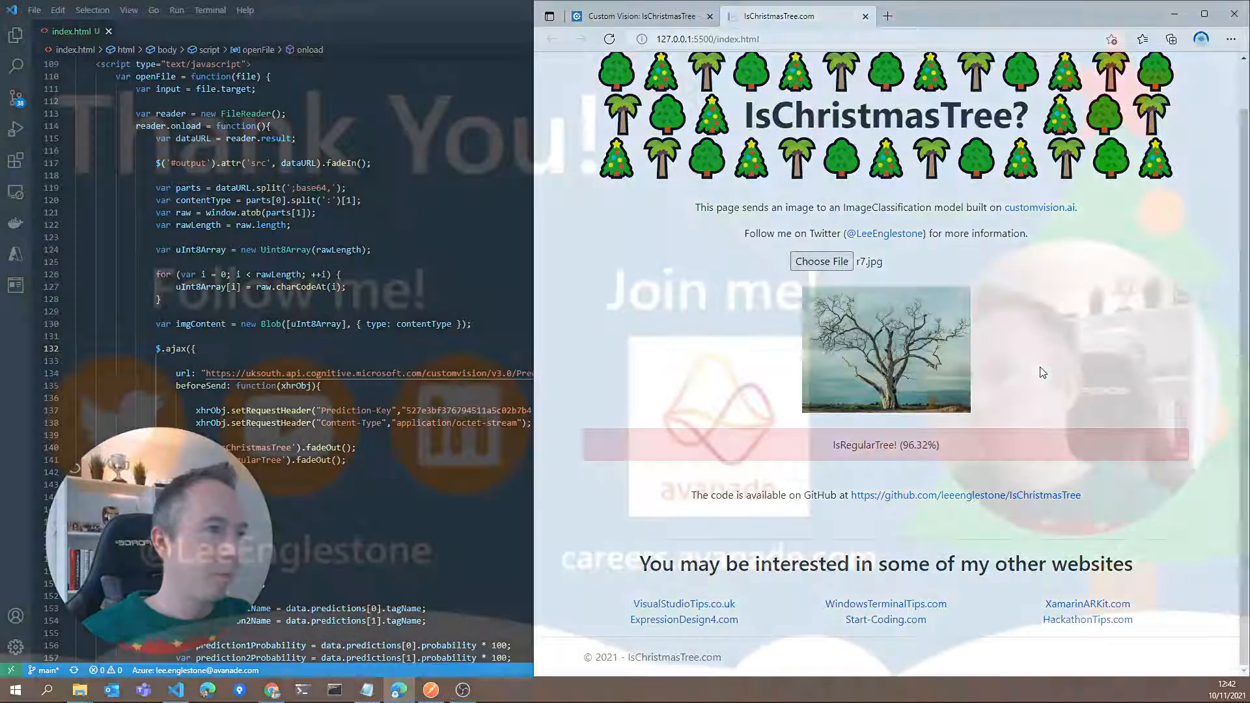